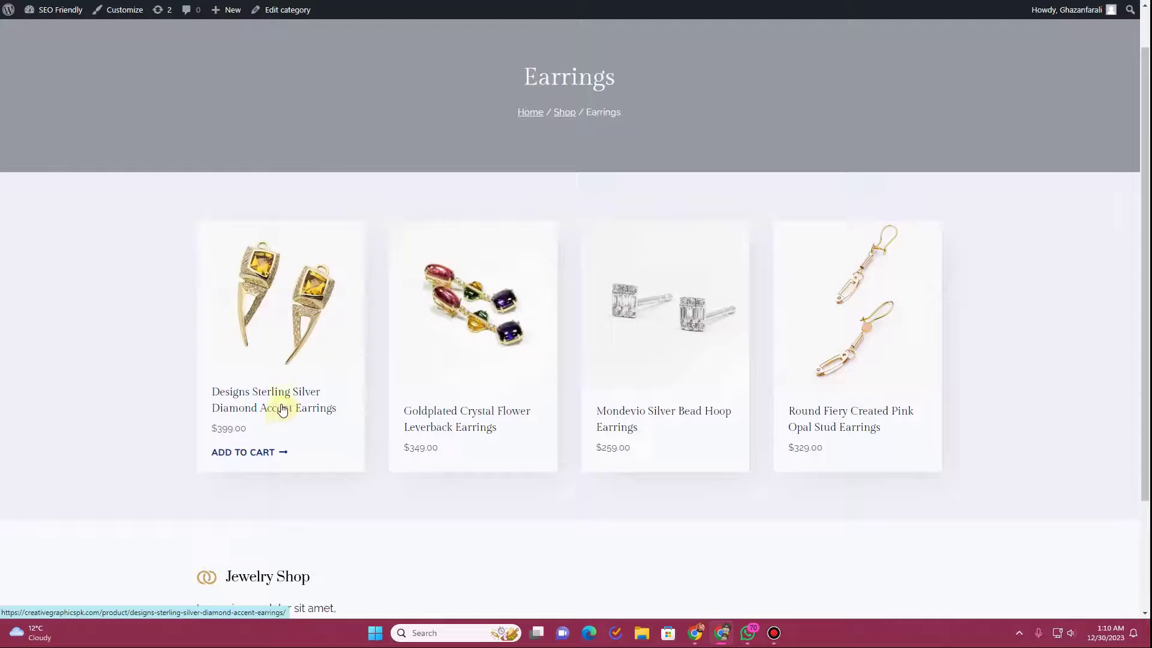
Open the Designs Sterling Silver Diamond Accent Earrings product page and scroll through it.
{"action": "left_click", "coordinate": [277, 399]}
{"action": "scroll", "coordinate": [526, 264], "scroll_direction": "down", "scroll_amount": 2}
{"action": "scroll", "coordinate": [527, 264], "scroll_direction": "down", "scroll_amount": 5}
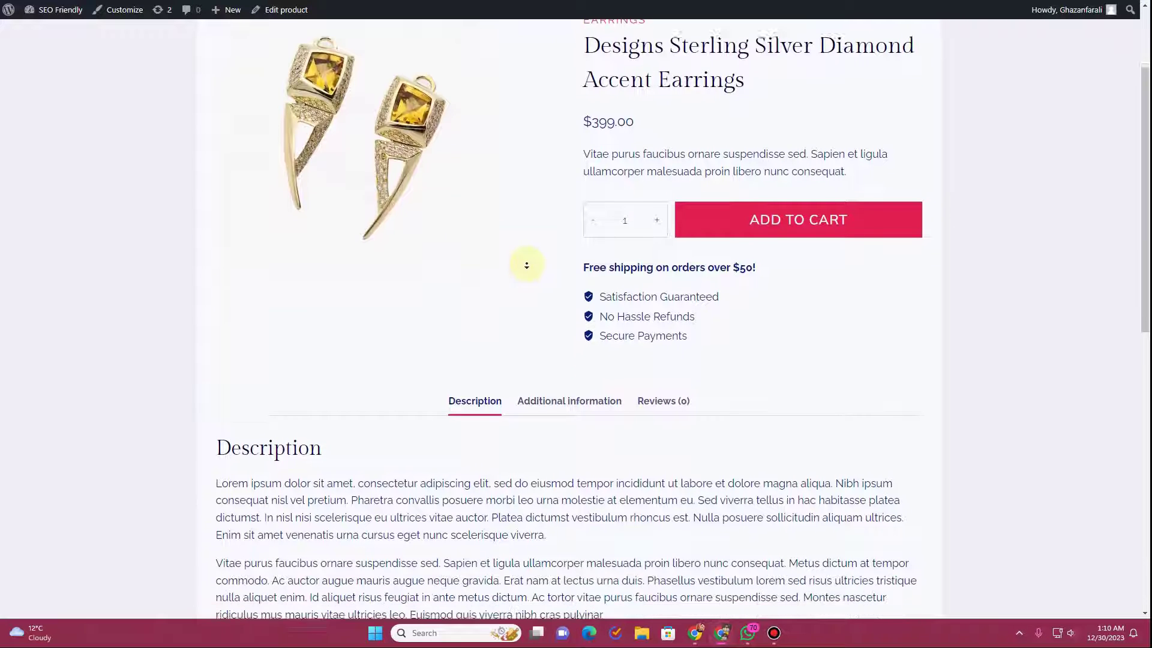
{"action": "scroll", "coordinate": [526, 266], "scroll_direction": "down", "scroll_amount": 2}
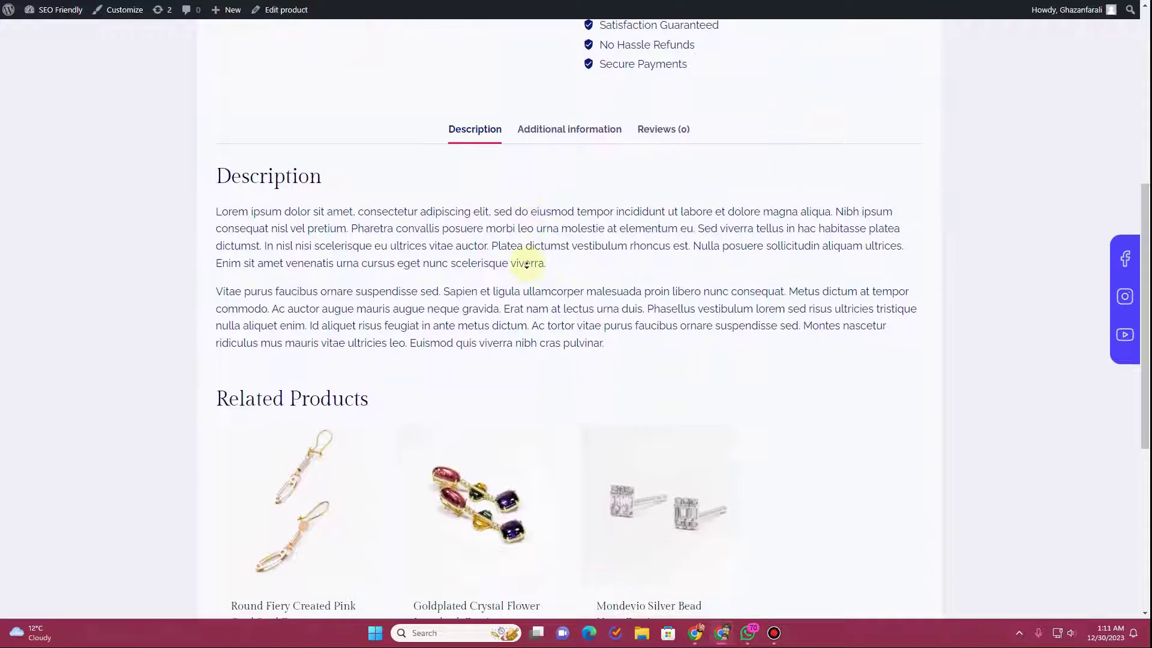
{"action": "scroll", "coordinate": [526, 265], "scroll_direction": "down", "scroll_amount": 4}
{"action": "scroll", "coordinate": [527, 264], "scroll_direction": "up", "scroll_amount": 12}
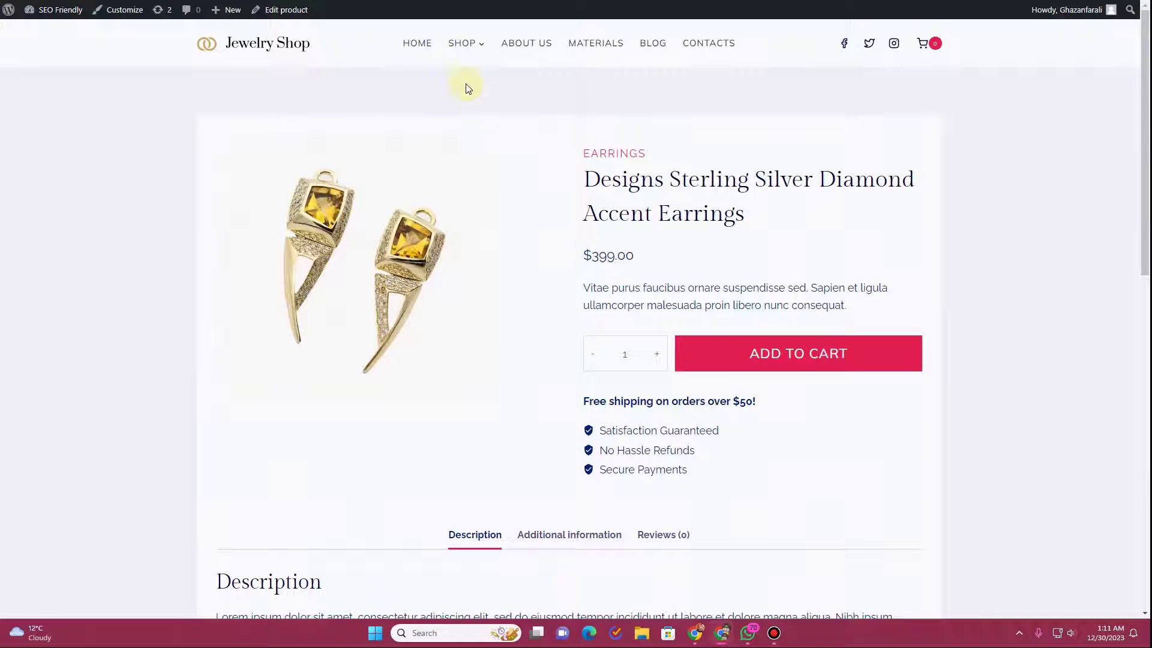
Go back to the Earrings category page and scroll through its products.
{"action": "key", "text": "alt+Left"}
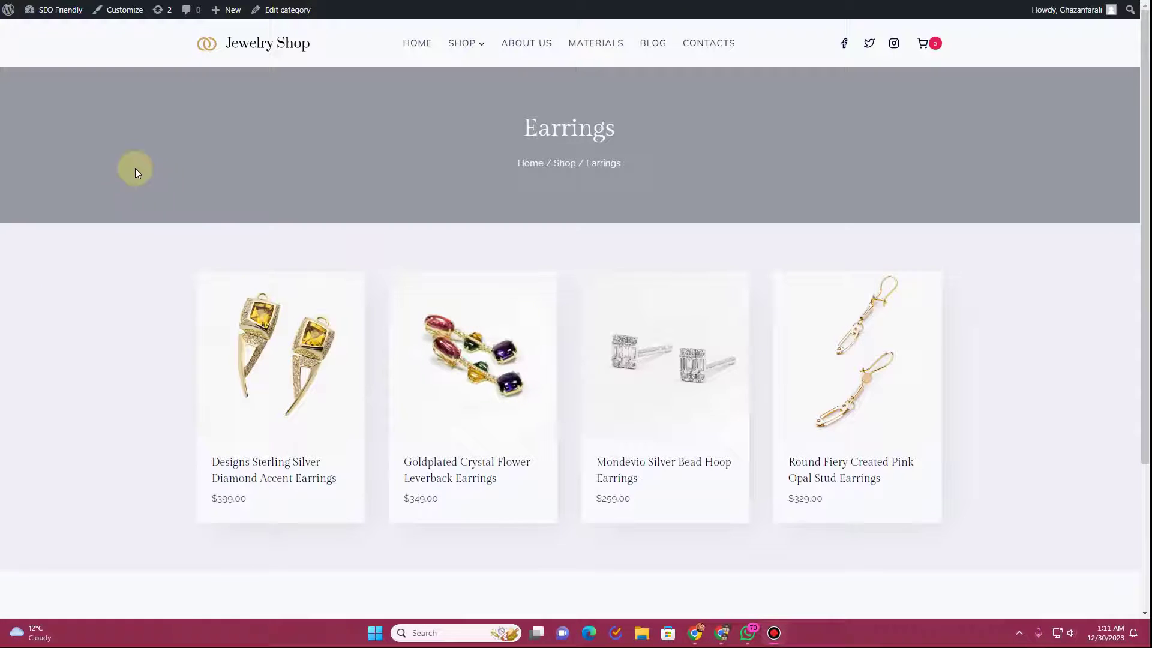
{"action": "scroll", "coordinate": [107, 159], "scroll_direction": "down", "scroll_amount": 3}
{"action": "scroll", "coordinate": [106, 158], "scroll_direction": "up", "scroll_amount": 3}
{"action": "scroll", "coordinate": [348, 135], "scroll_direction": "down", "scroll_amount": 4}
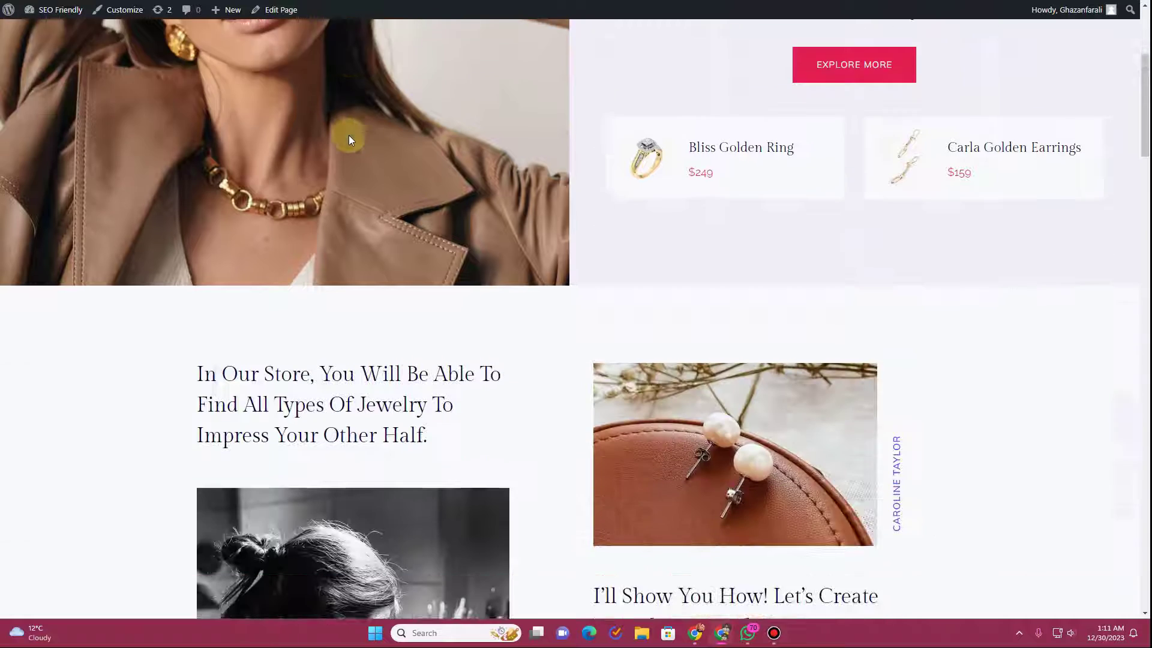
{"action": "scroll", "coordinate": [348, 135], "scroll_direction": "down", "scroll_amount": 2}
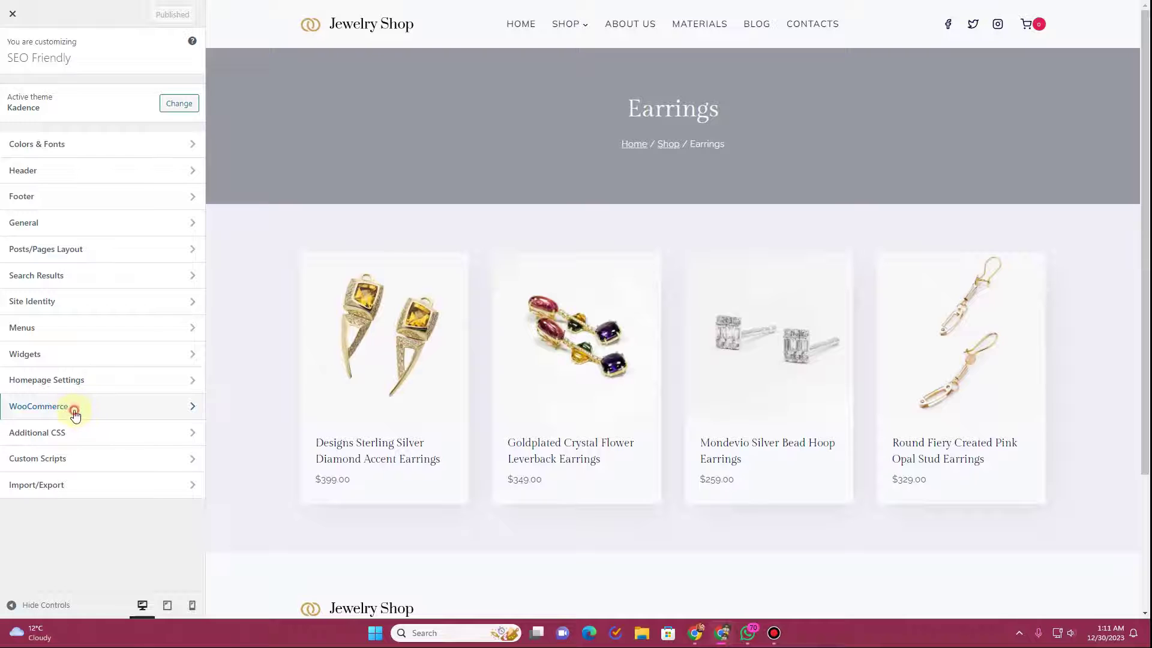
Open WooCommerce > Product Catalog and load Shop > Earrings in the preview.
{"action": "left_click", "coordinate": [74, 410]}
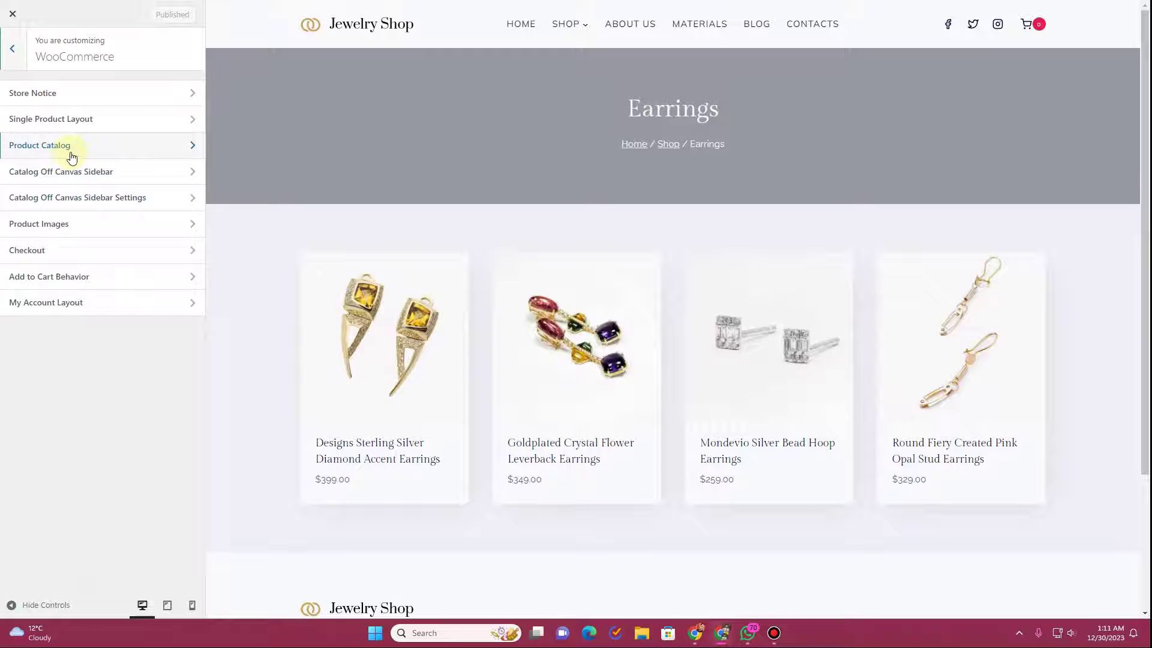
{"action": "left_click", "coordinate": [71, 157]}
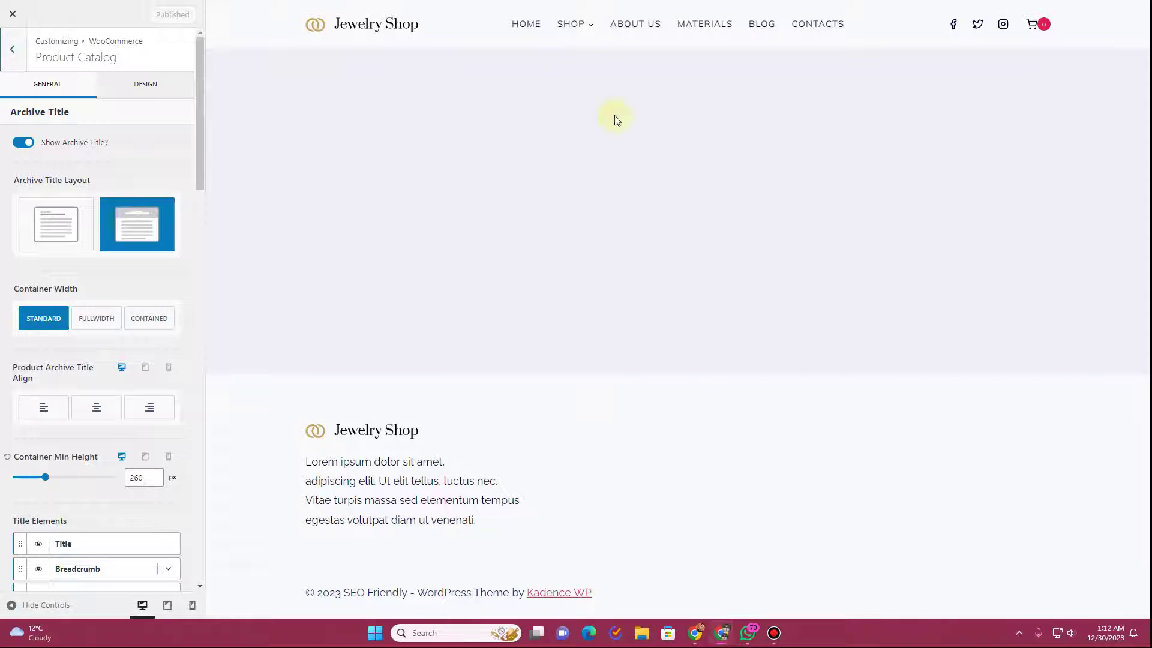
{"action": "mouse_move", "coordinate": [588, 25]}
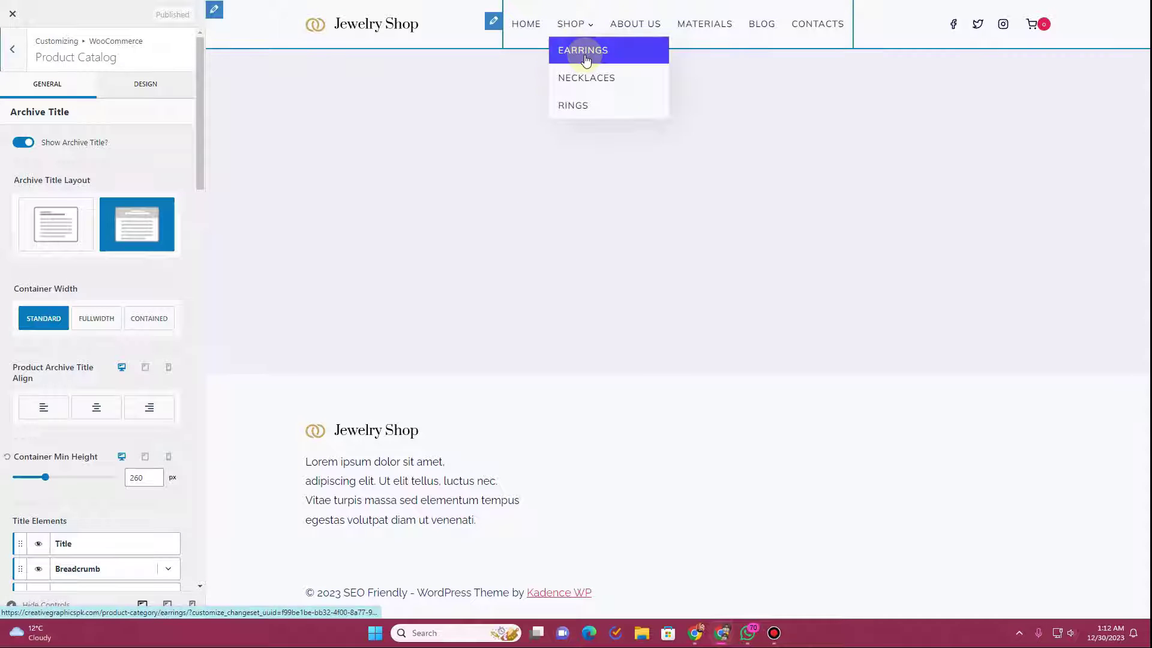
{"action": "left_click", "coordinate": [580, 65]}
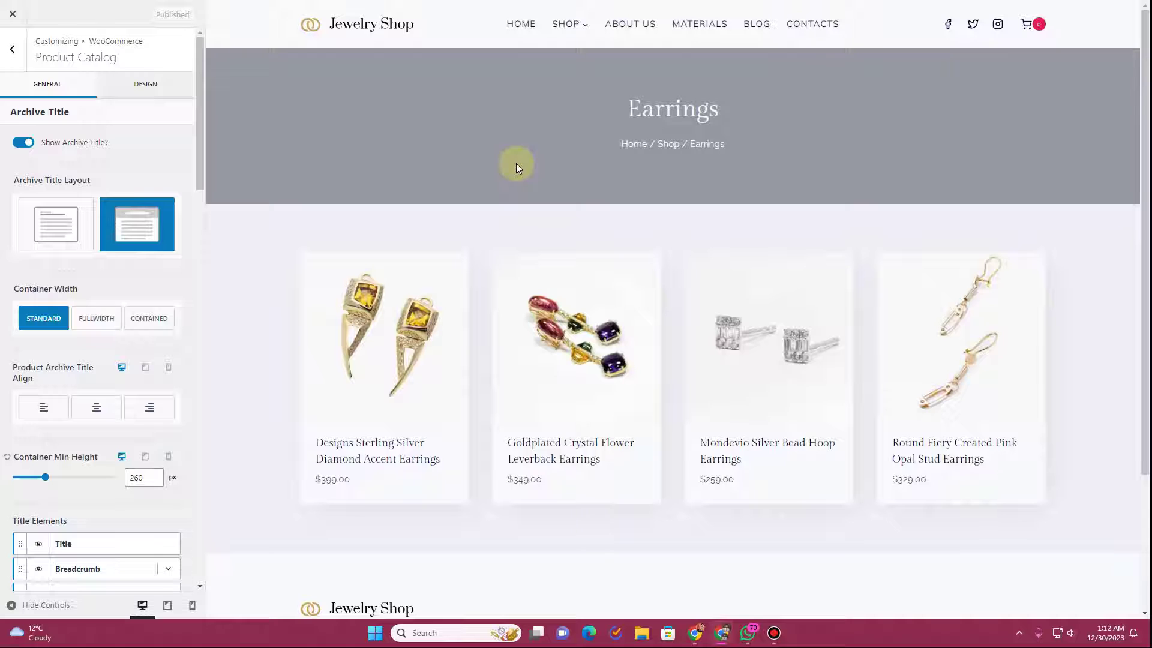
{"action": "left_click_drag", "start_coordinate": [613, 106], "coordinate": [728, 108]}
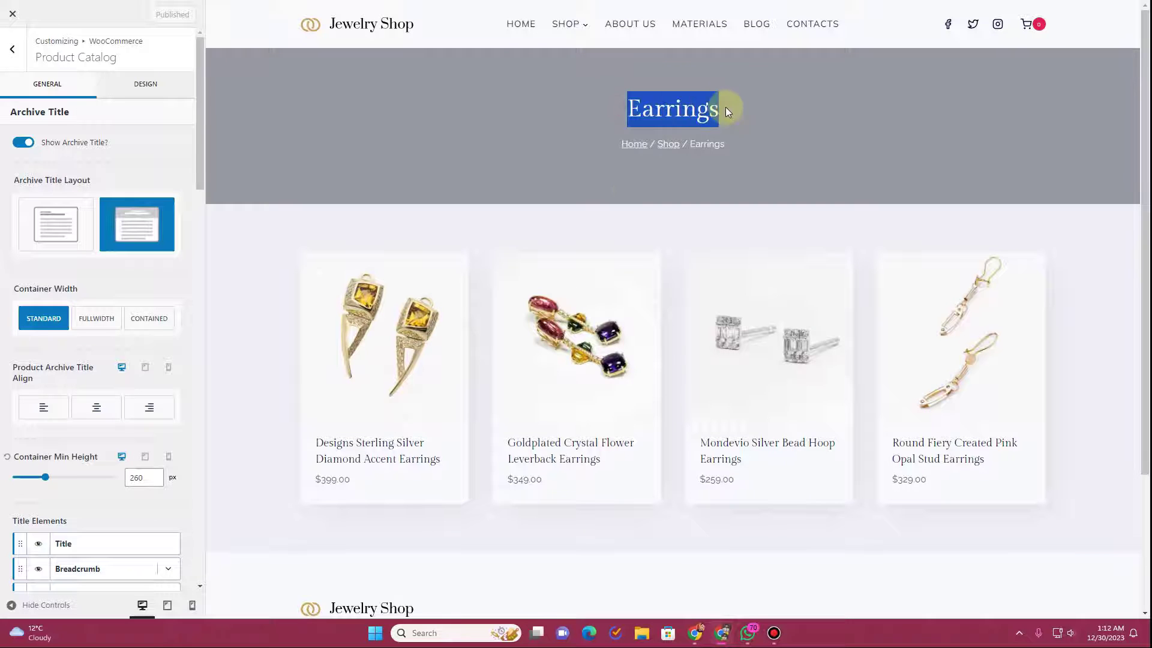
{"action": "left_click", "coordinate": [24, 144]}
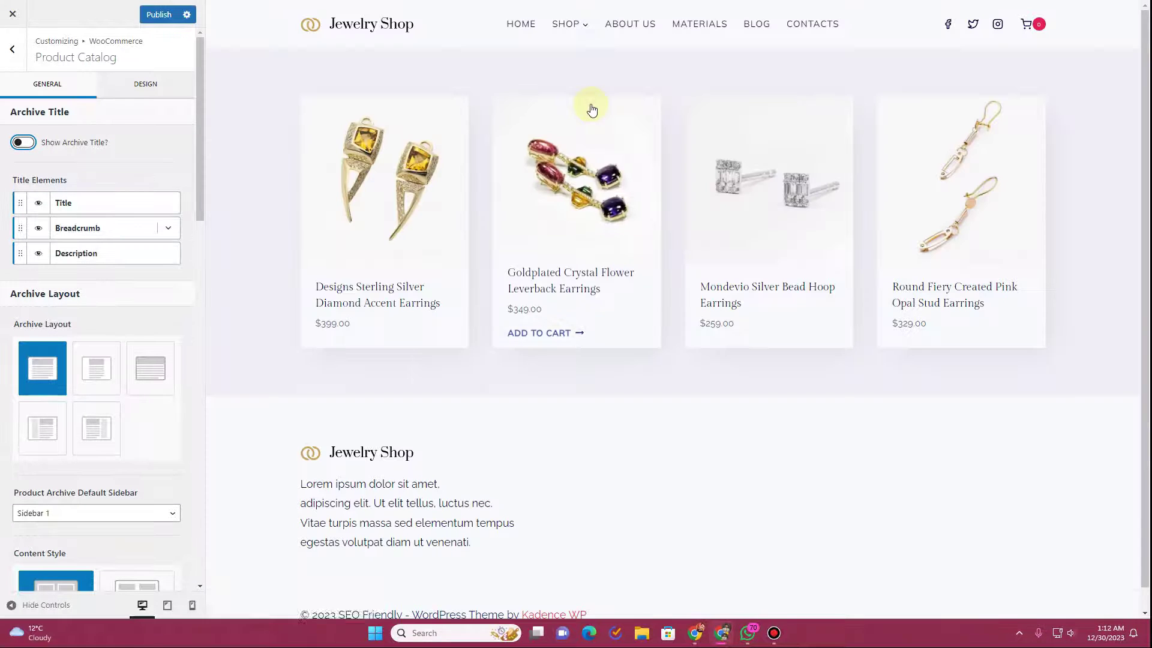
{"action": "left_click", "coordinate": [24, 142]}
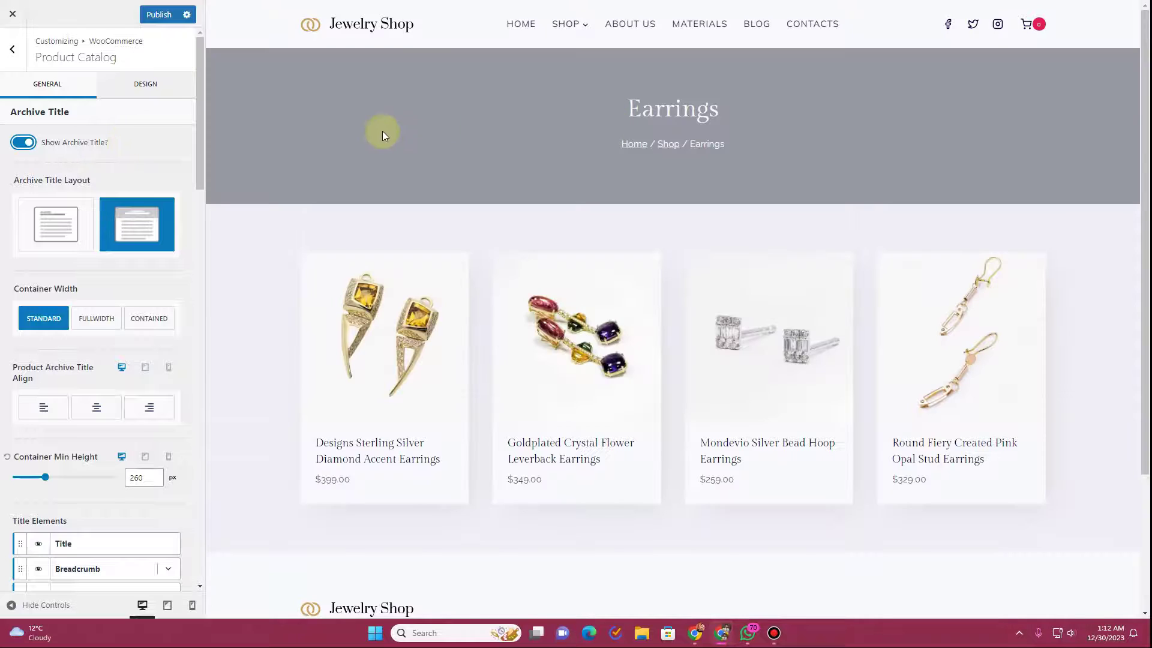
{"action": "left_click", "coordinate": [55, 228]}
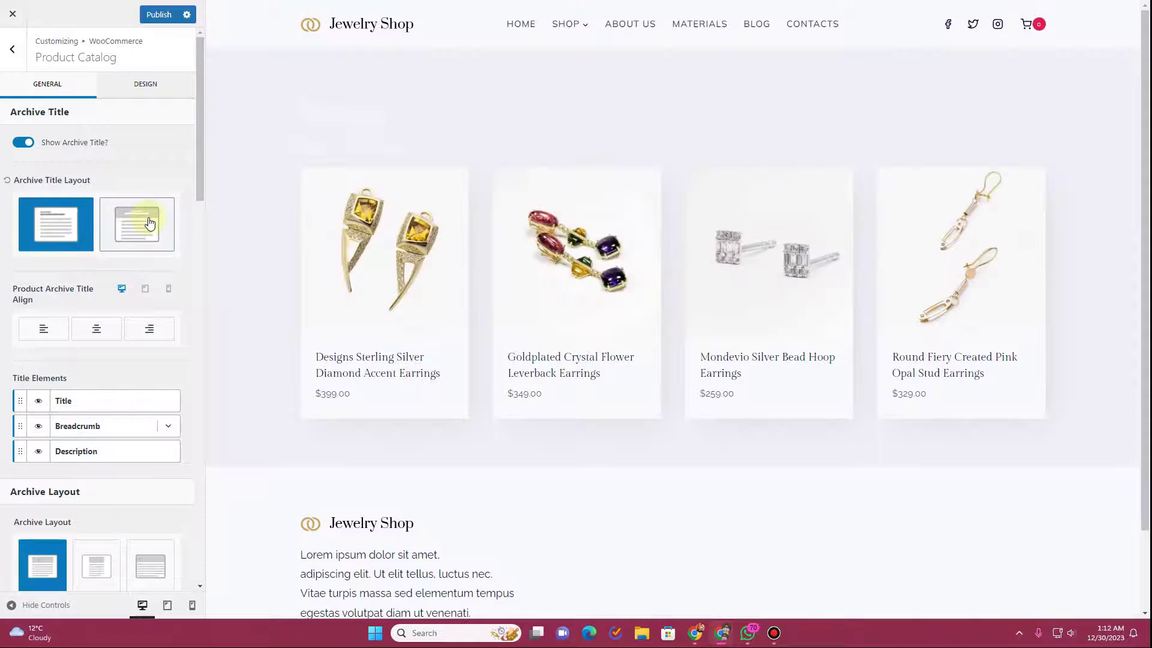
{"action": "left_click", "coordinate": [149, 222]}
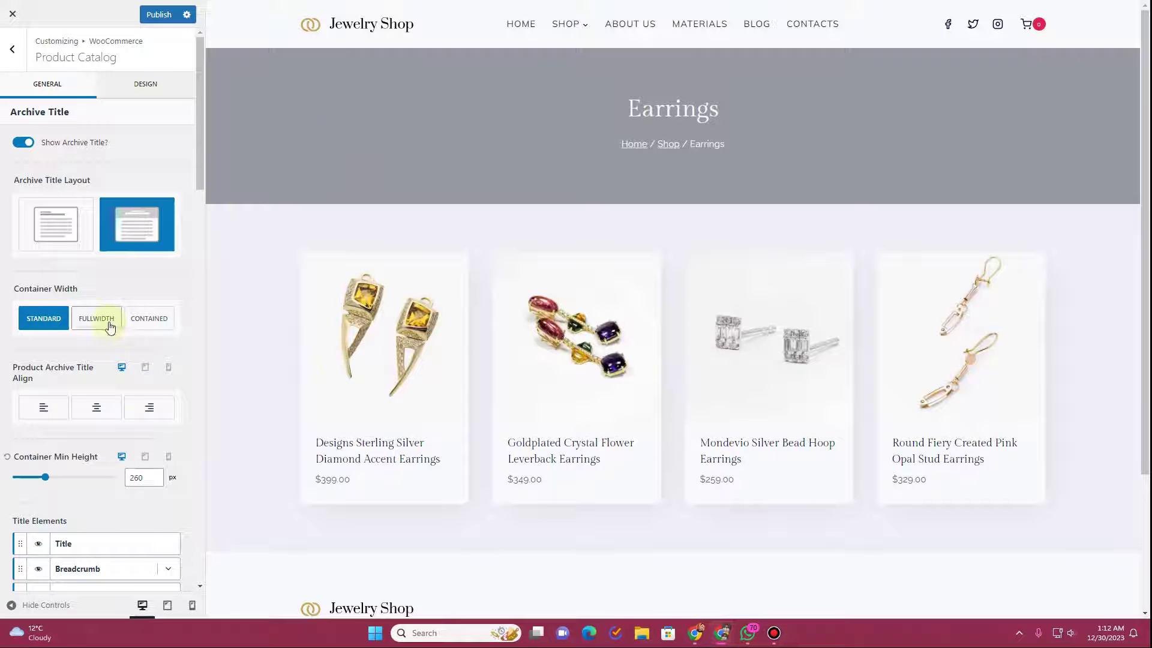
{"action": "left_click", "coordinate": [153, 318]}
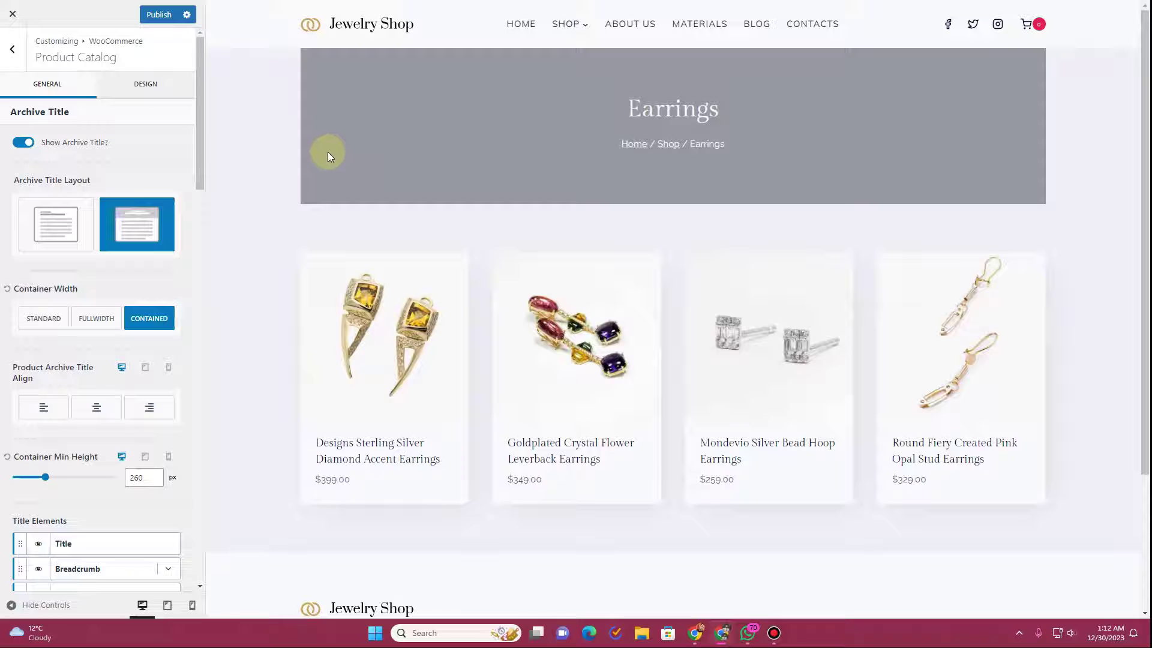
{"action": "left_click", "coordinate": [99, 318]}
{"action": "left_click", "coordinate": [45, 318]}
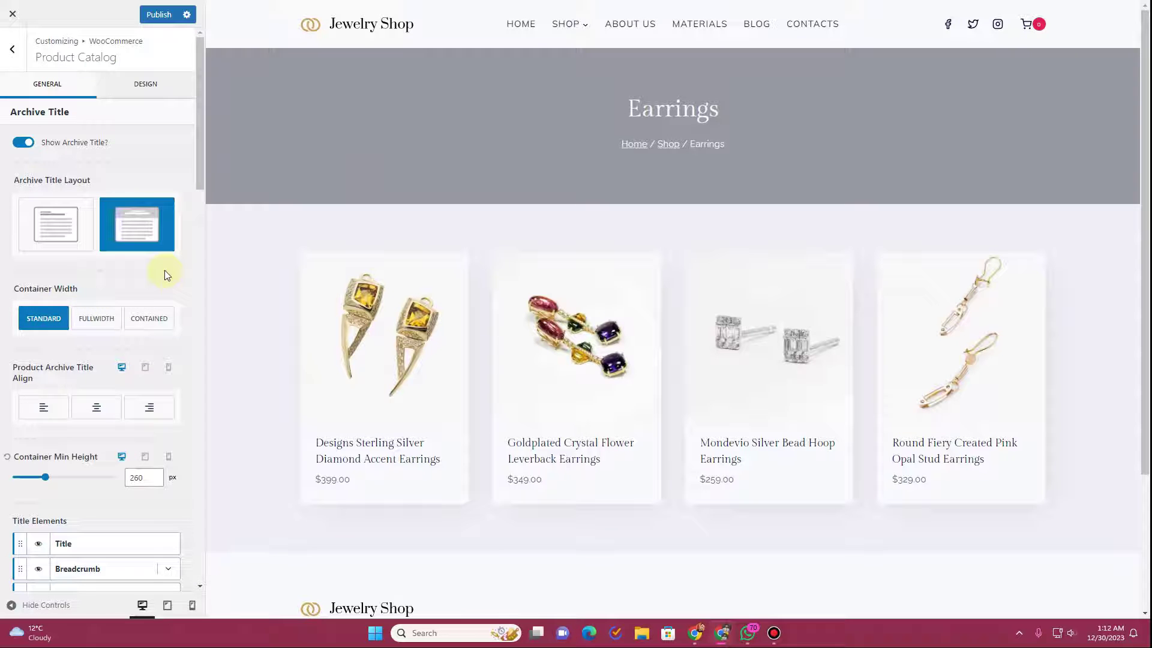
{"action": "scroll", "coordinate": [164, 270], "scroll_direction": "down", "scroll_amount": 1}
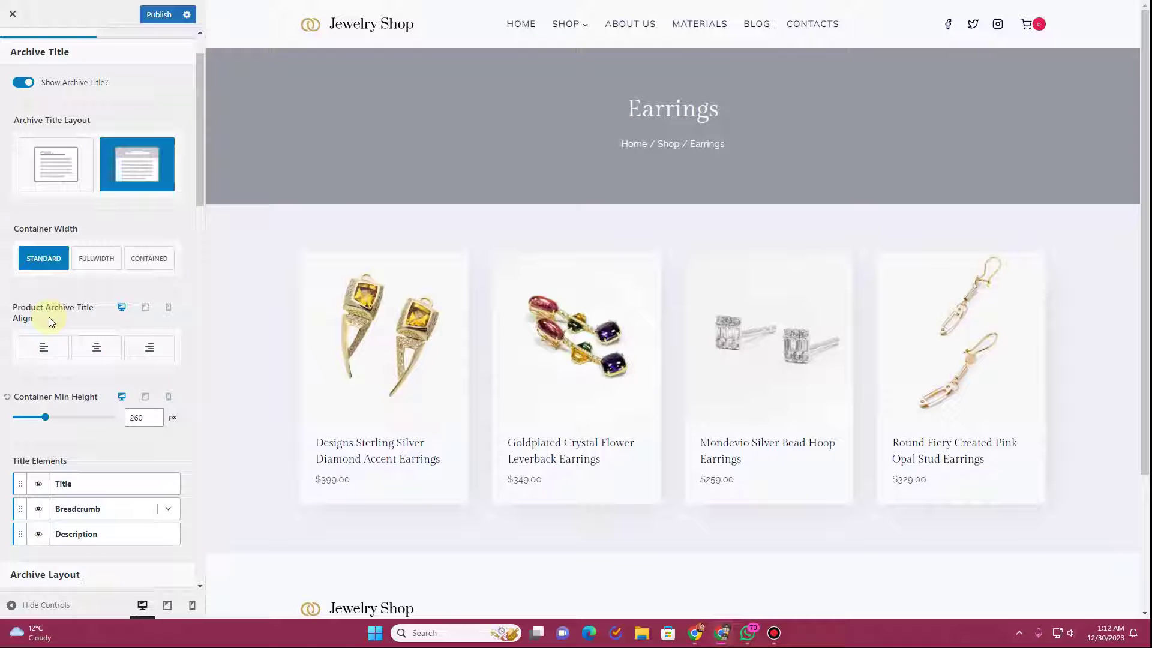
Center the Product Archive Title after trying left and right alignment.
{"action": "left_click", "coordinate": [44, 345]}
{"action": "left_click", "coordinate": [93, 346]}
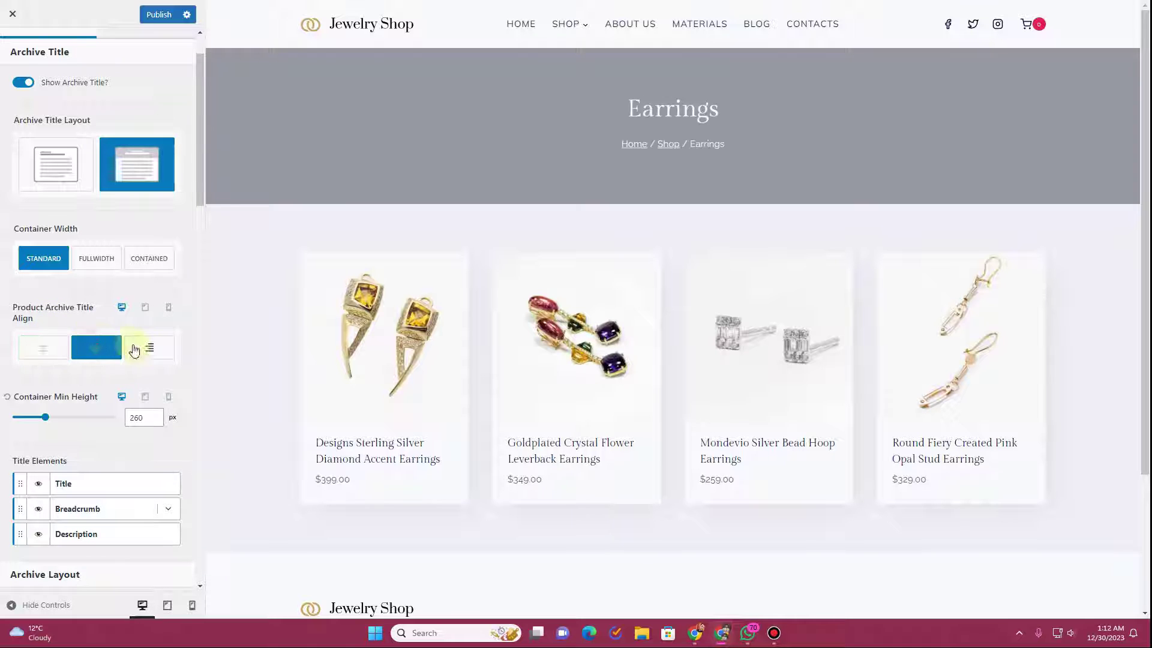
{"action": "left_click", "coordinate": [129, 347]}
{"action": "left_click", "coordinate": [103, 353]}
Raise the title Container Min Height to 276 px.
{"action": "mouse_move", "coordinate": [43, 418]}
{"action": "left_mouse_down"}
{"action": "mouse_move", "coordinate": [21, 424]}
{"action": "mouse_move", "coordinate": [41, 424]}
{"action": "left_mouse_up"}
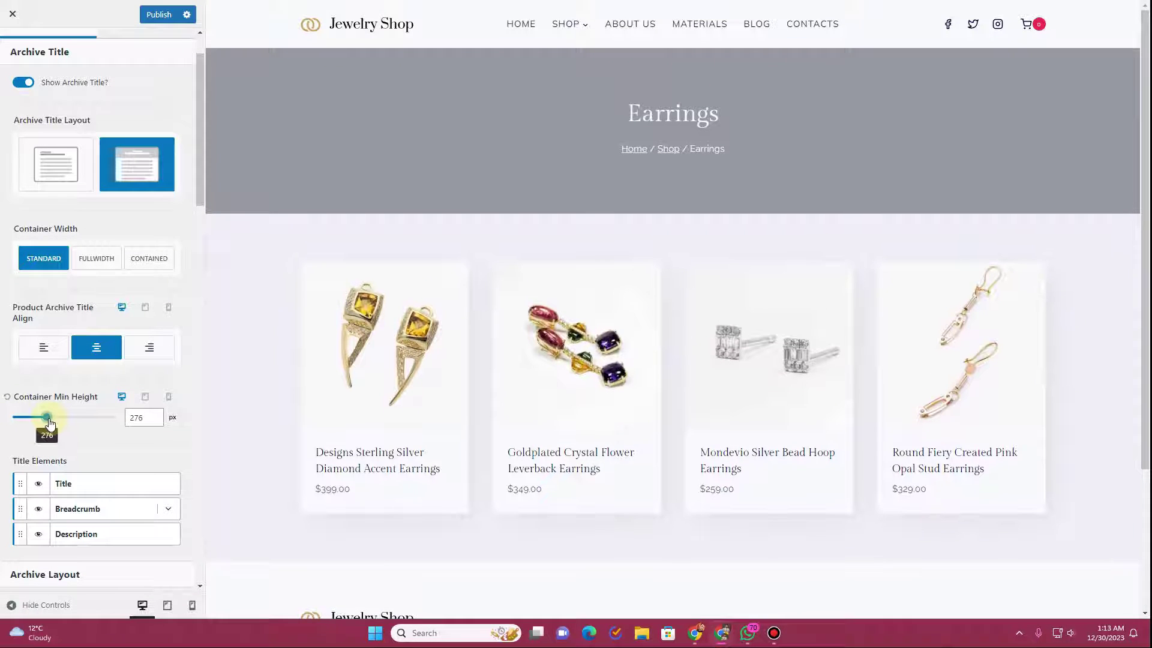
{"action": "scroll", "coordinate": [49, 377], "scroll_direction": "down", "scroll_amount": 2}
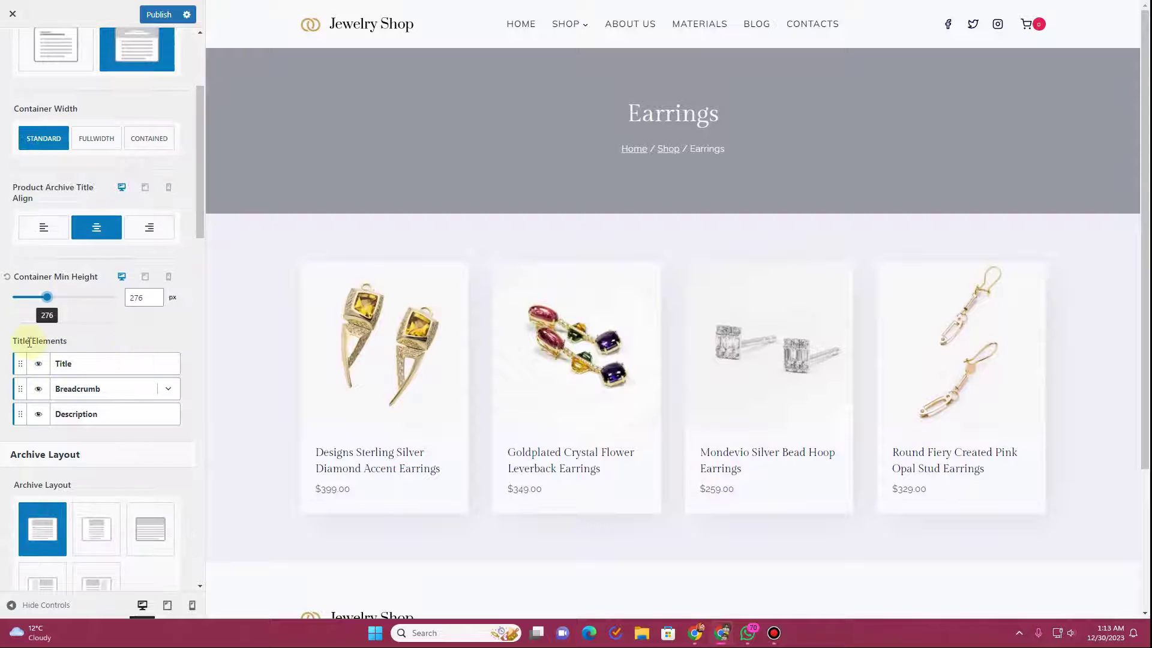
{"action": "left_click_drag", "start_coordinate": [625, 113], "coordinate": [728, 110]}
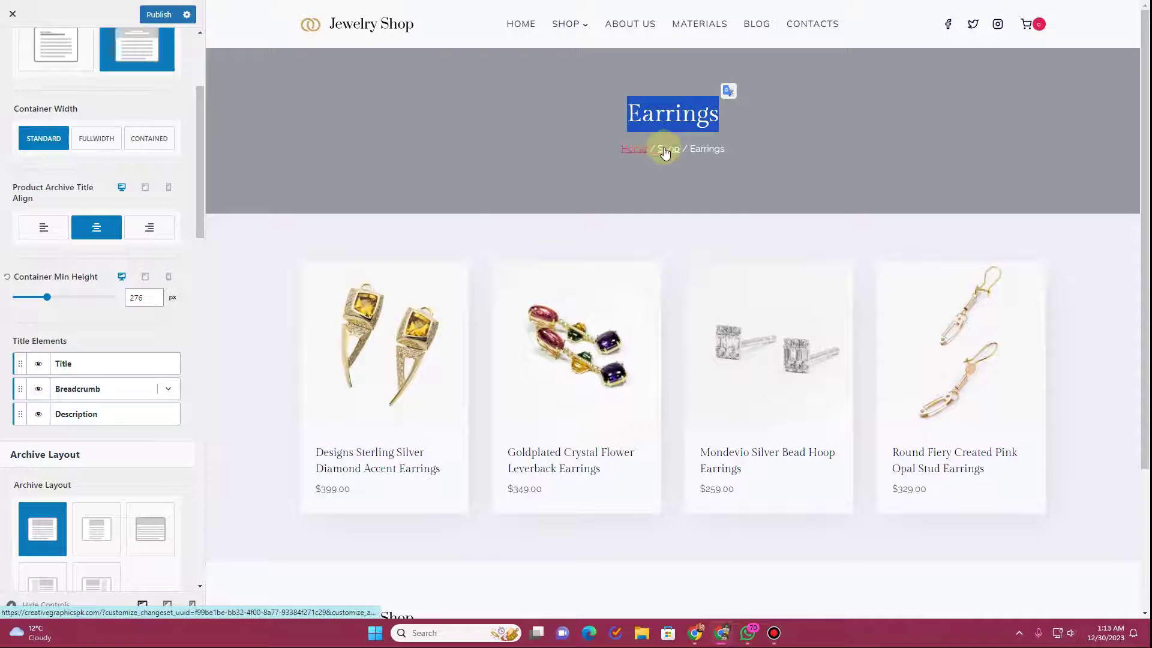
{"action": "left_click", "coordinate": [639, 175]}
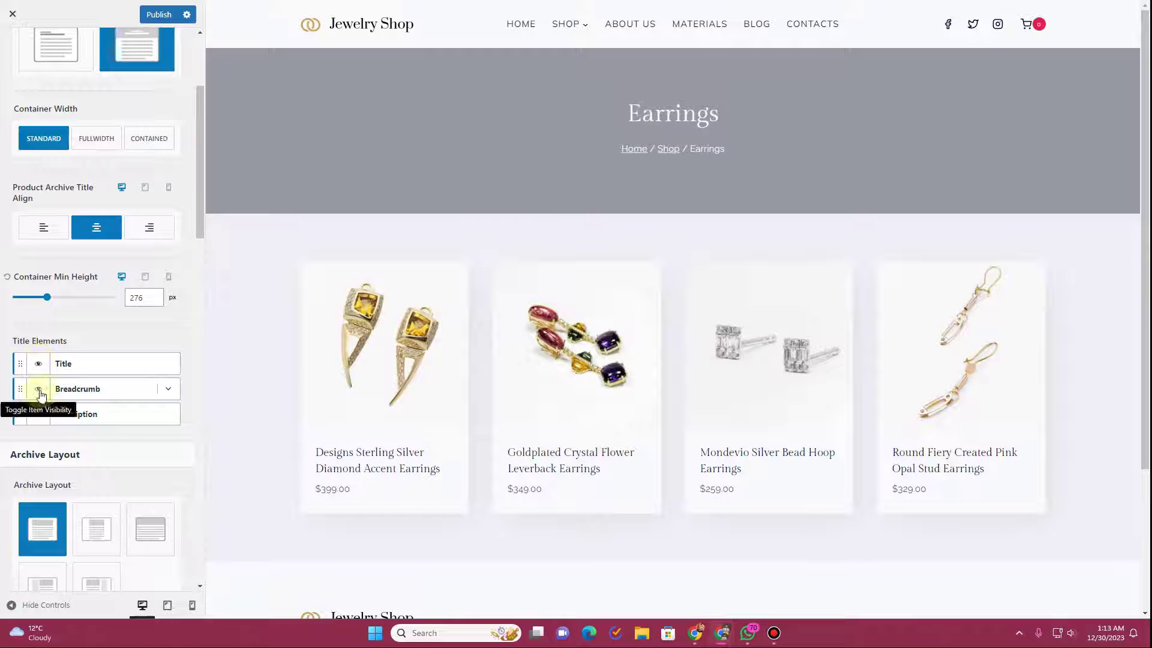
Hide the breadcrumb in the title area, then show it again.
{"action": "left_click", "coordinate": [39, 391]}
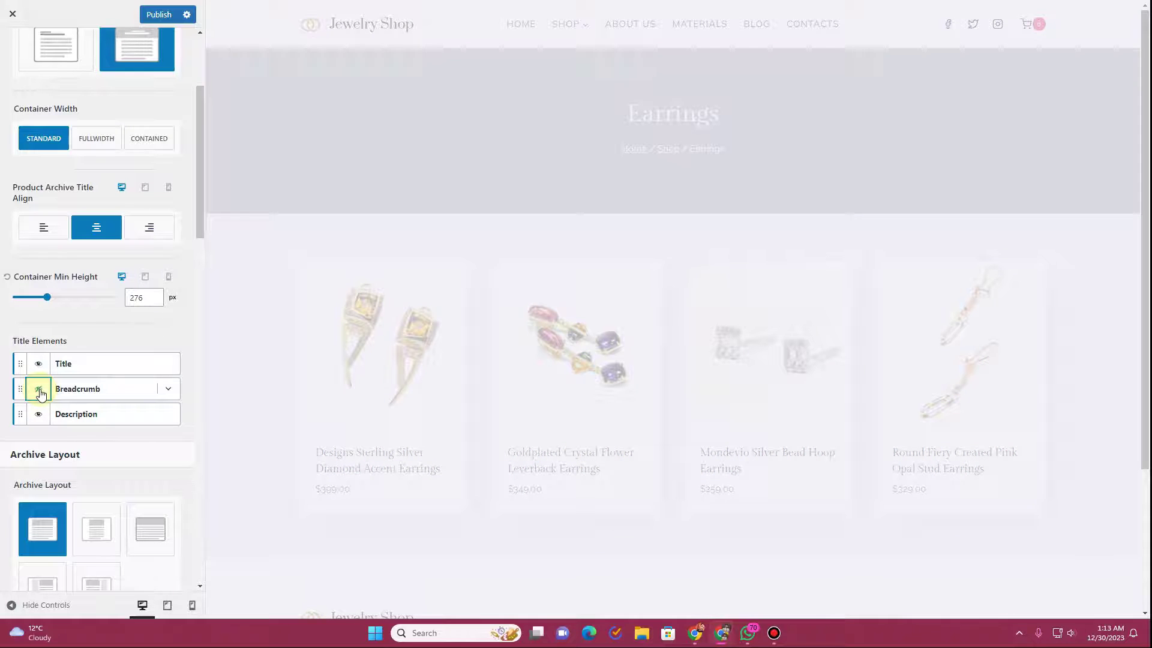
{"action": "left_click", "coordinate": [40, 394]}
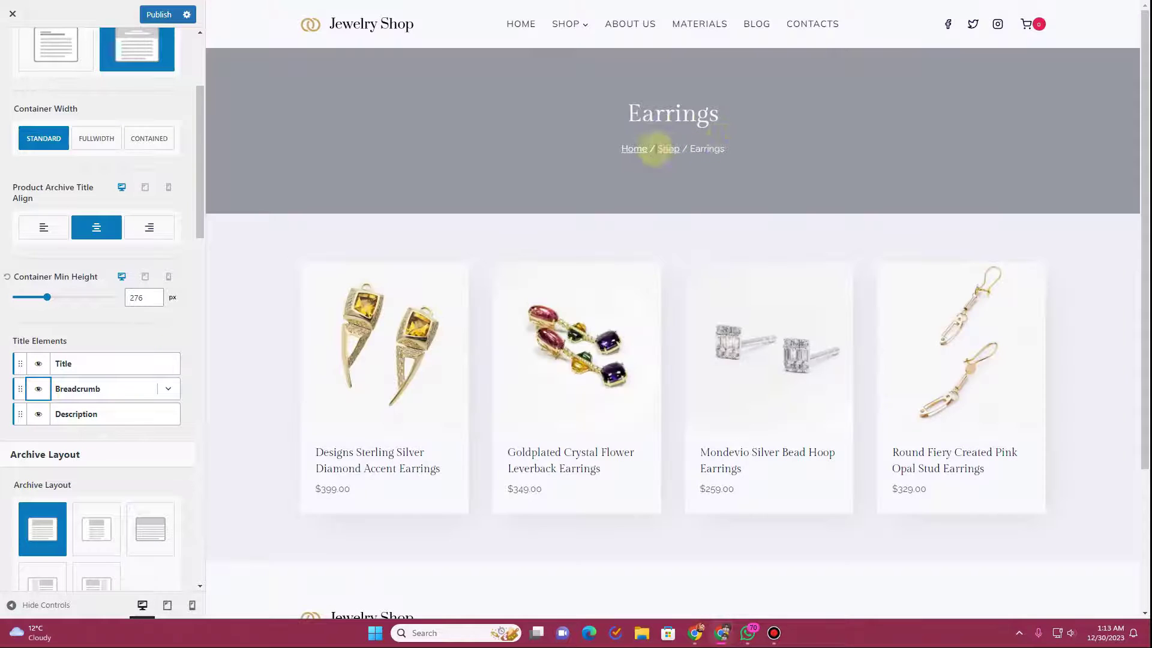
{"action": "scroll", "coordinate": [89, 387], "scroll_direction": "down", "scroll_amount": 3}
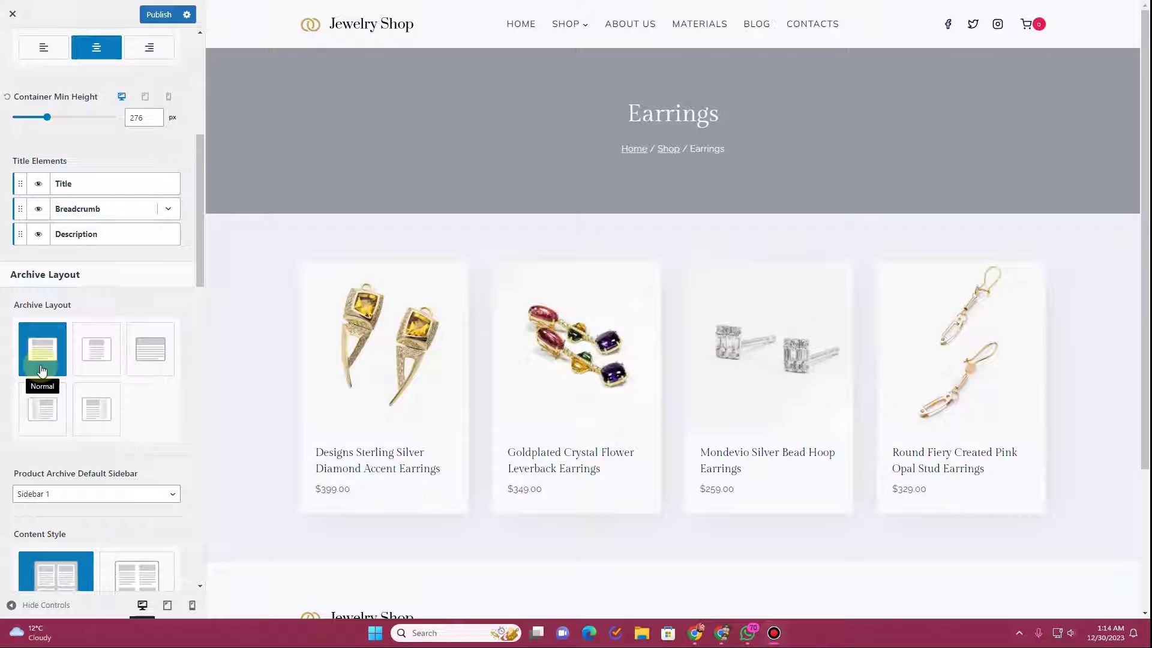
Try the narrow, full-width and sidebar archive layouts, ending on a sidebar layout.
{"action": "left_click", "coordinate": [109, 362]}
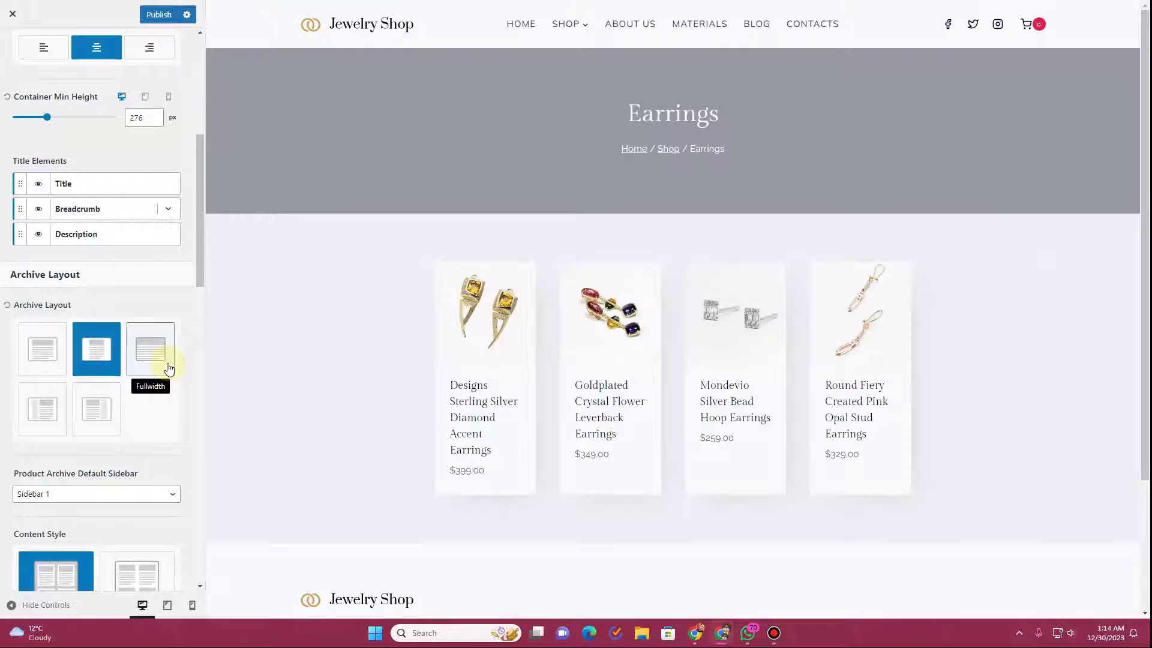
{"action": "left_click", "coordinate": [168, 365]}
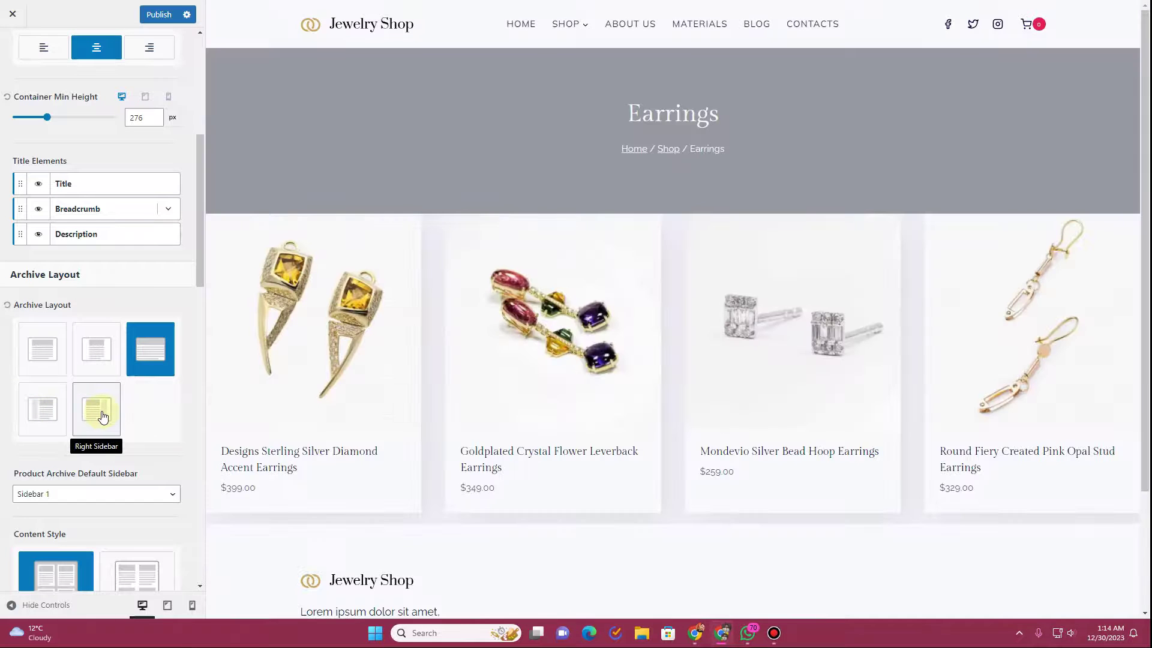
{"action": "left_click", "coordinate": [103, 417]}
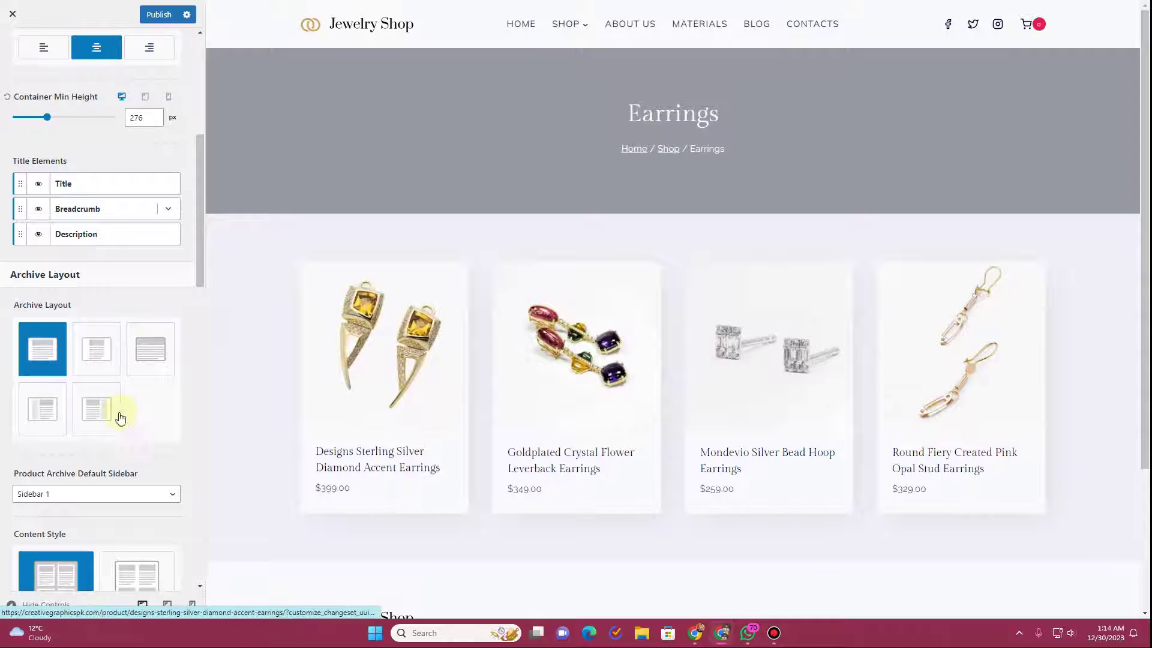
{"action": "scroll", "coordinate": [116, 412], "scroll_direction": "down", "scroll_amount": 4}
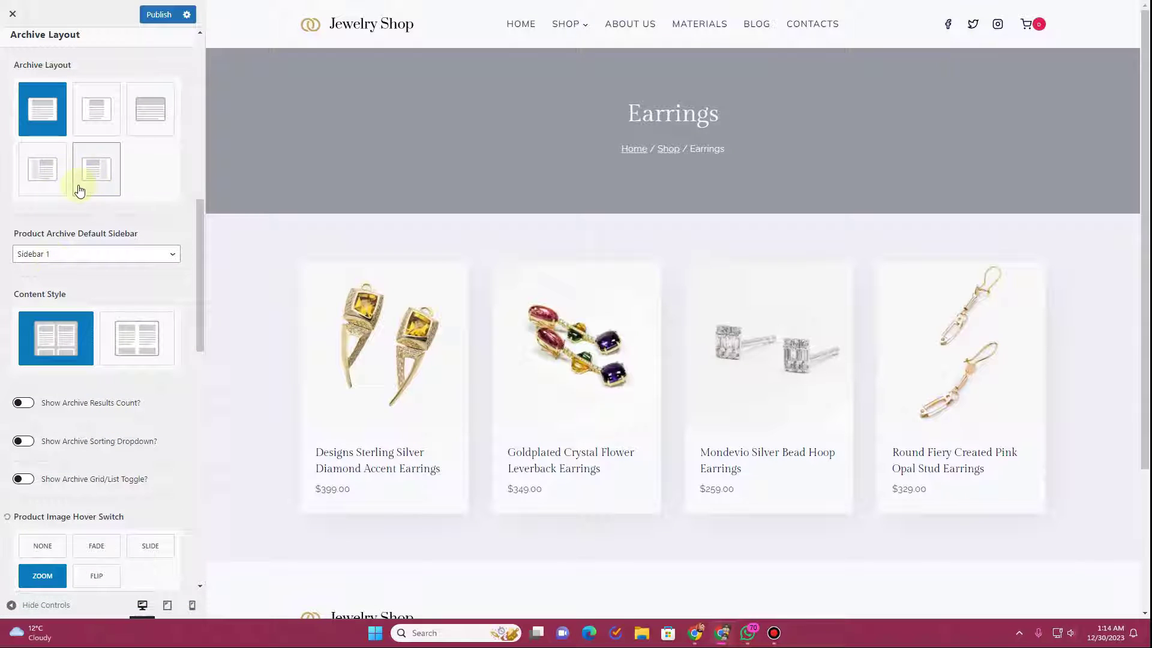
{"action": "left_click", "coordinate": [99, 255]}
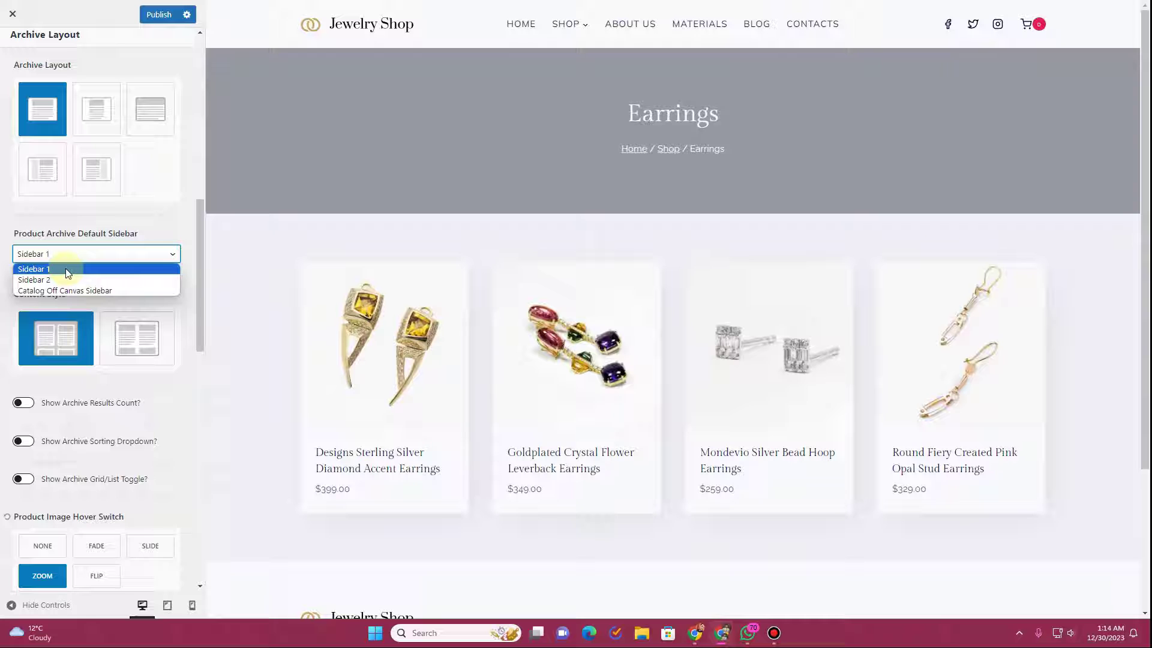
{"action": "left_click", "coordinate": [41, 168]}
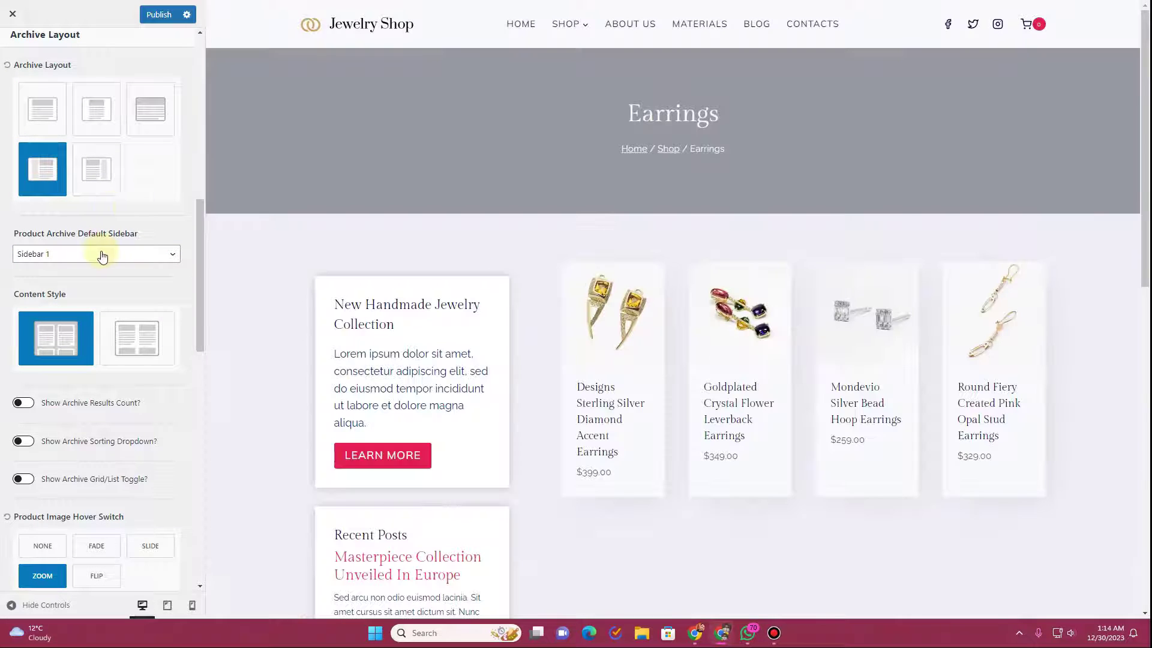
Set Product Archive Default Sidebar to Catalog Off Canvas Sidebar, then reselect the first (full-width) layout.
{"action": "left_click", "coordinate": [102, 254]}
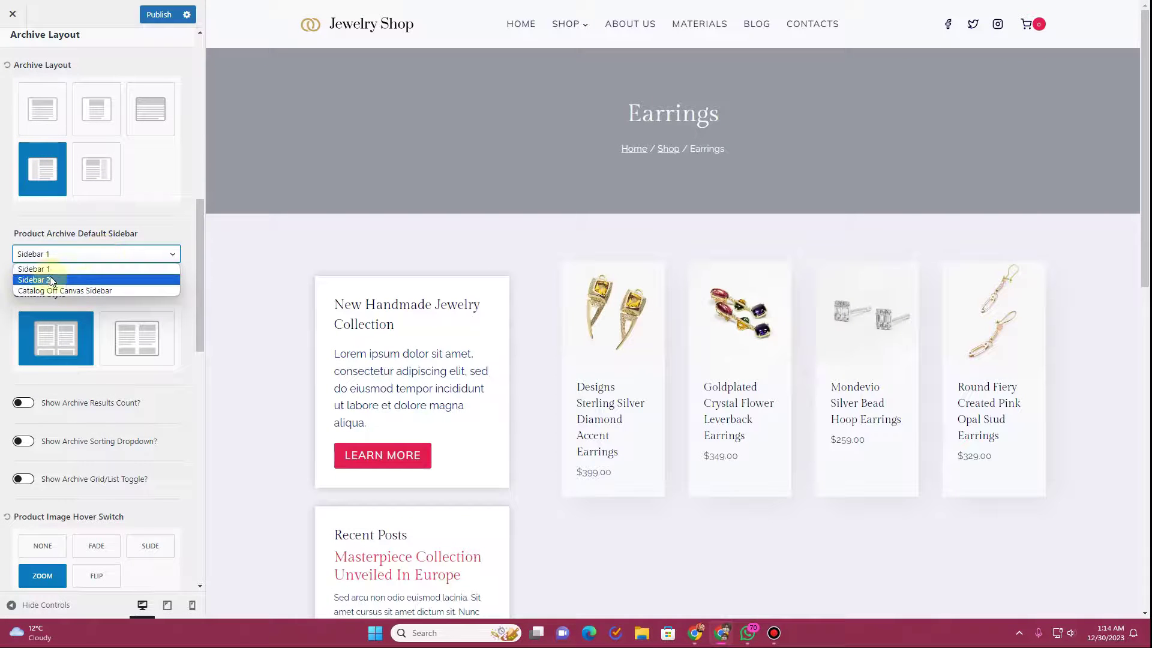
{"action": "left_click", "coordinate": [136, 257]}
{"action": "left_click", "coordinate": [137, 257]}
{"action": "left_click", "coordinate": [102, 290]}
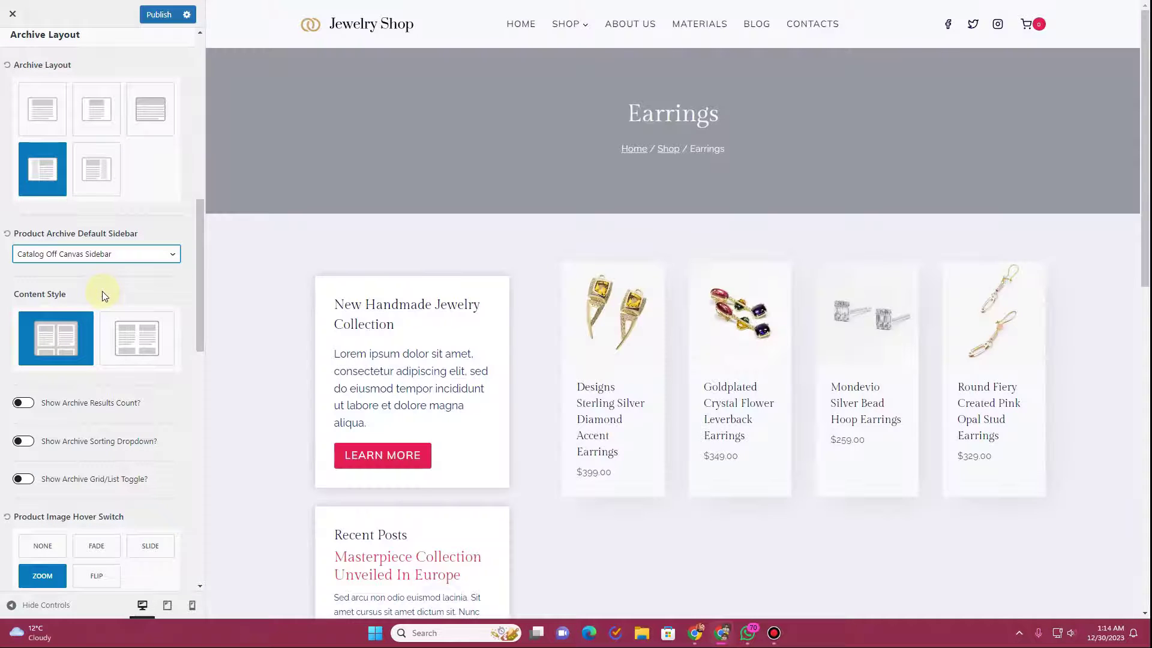
{"action": "scroll", "coordinate": [408, 334], "scroll_direction": "down", "scroll_amount": 3}
{"action": "scroll", "coordinate": [408, 336], "scroll_direction": "down", "scroll_amount": 5}
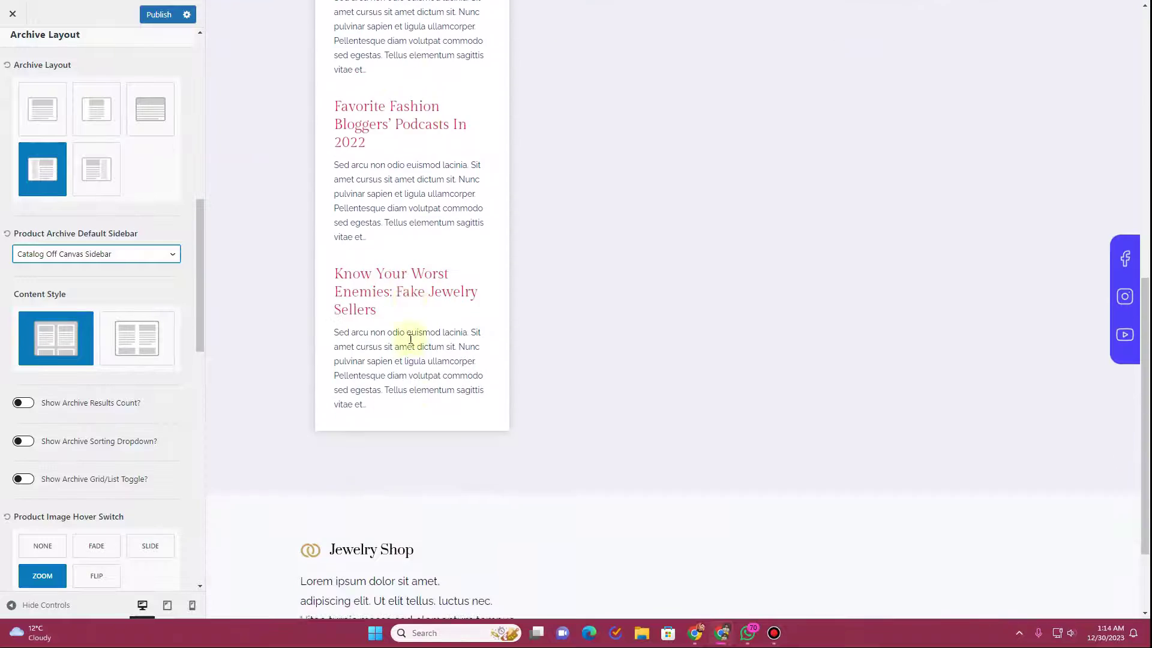
{"action": "scroll", "coordinate": [360, 285], "scroll_direction": "up", "scroll_amount": 6}
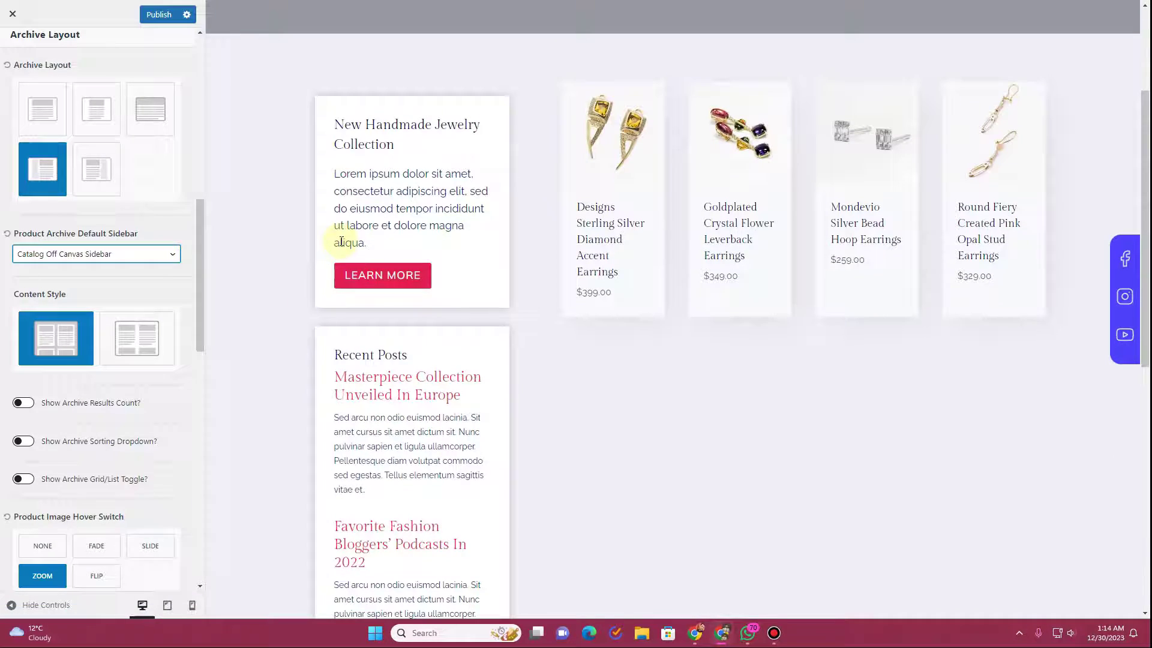
{"action": "left_click", "coordinate": [90, 254]}
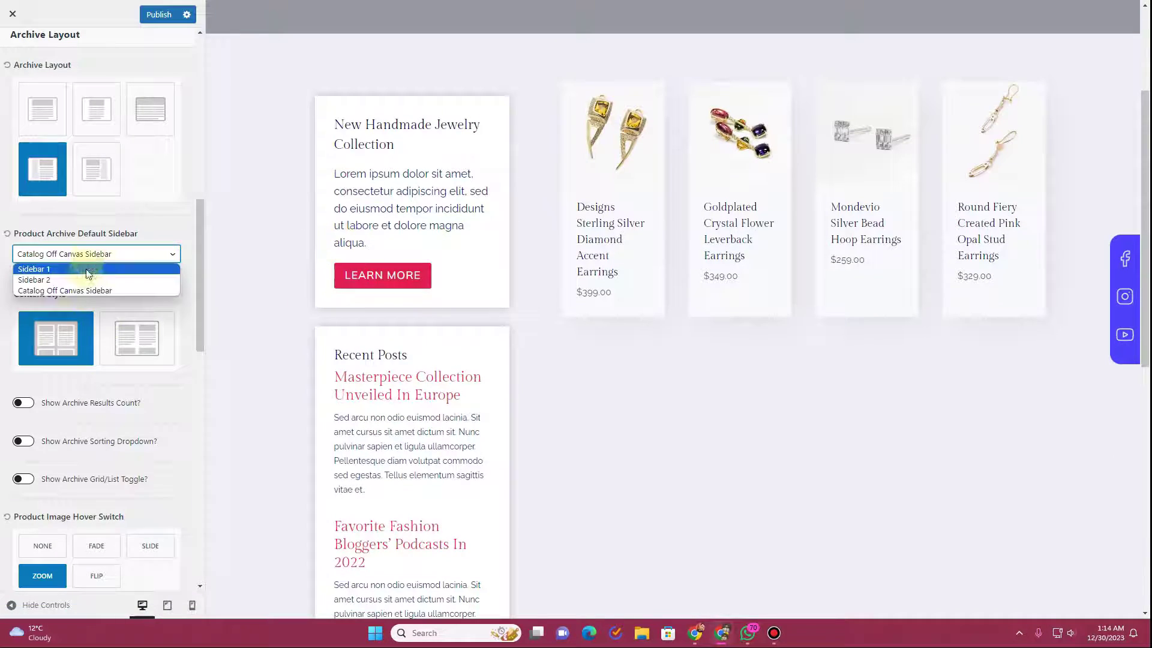
{"action": "left_click", "coordinate": [42, 109]}
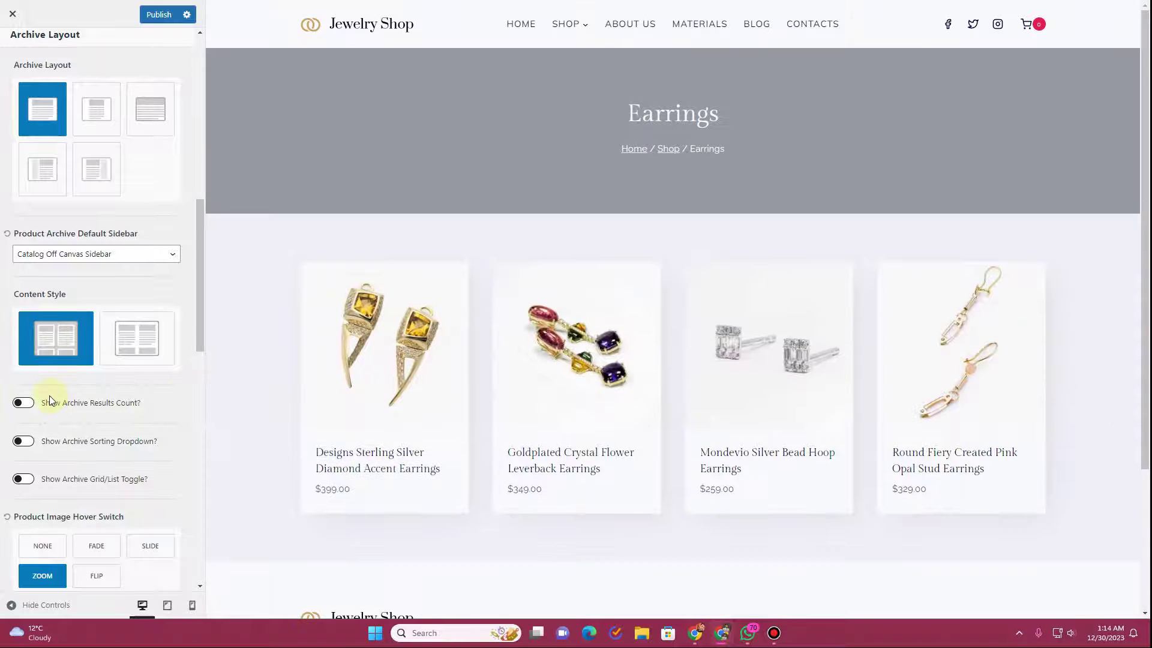
{"action": "left_click", "coordinate": [24, 402]}
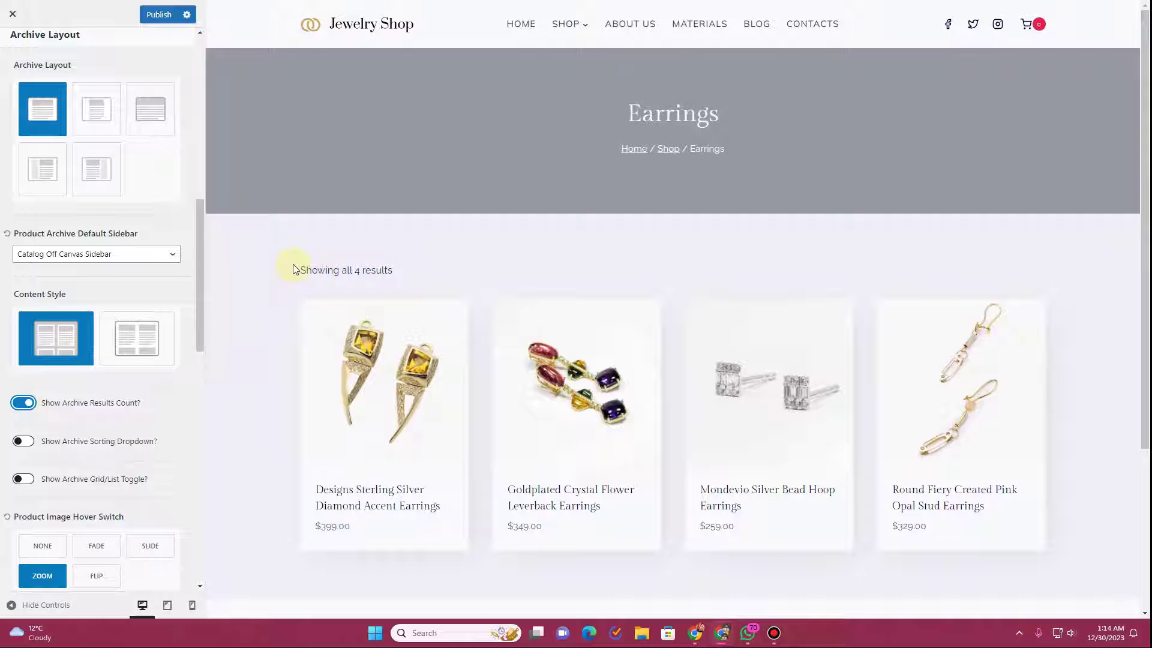
{"action": "left_click_drag", "start_coordinate": [298, 268], "coordinate": [392, 271]}
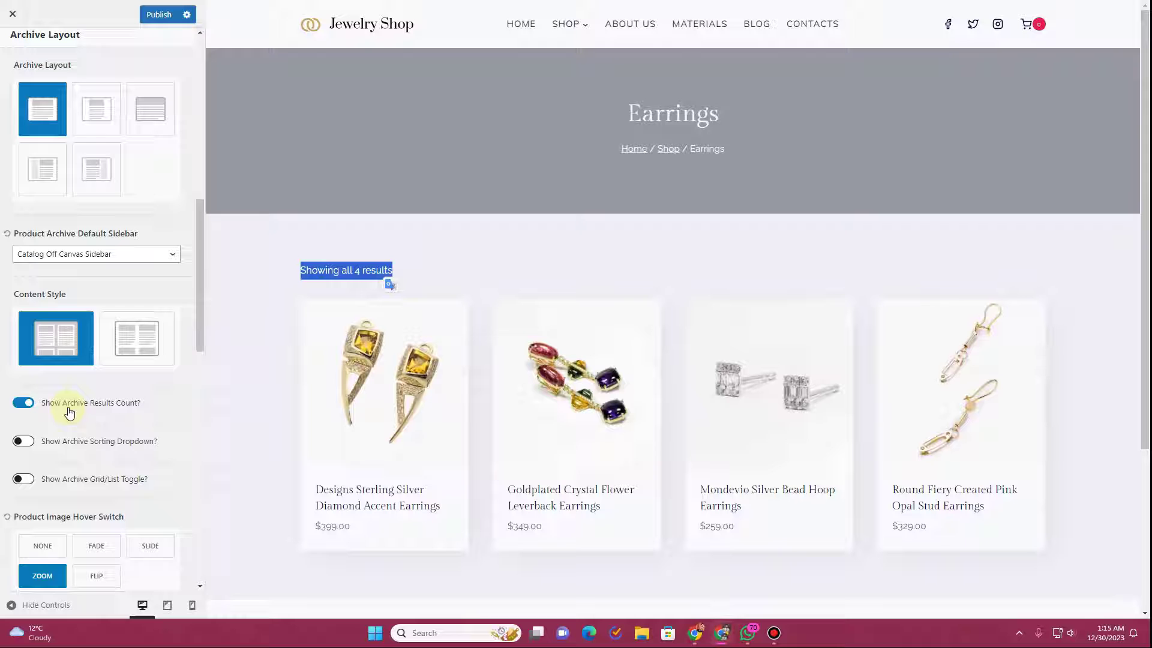
{"action": "left_click", "coordinate": [24, 442]}
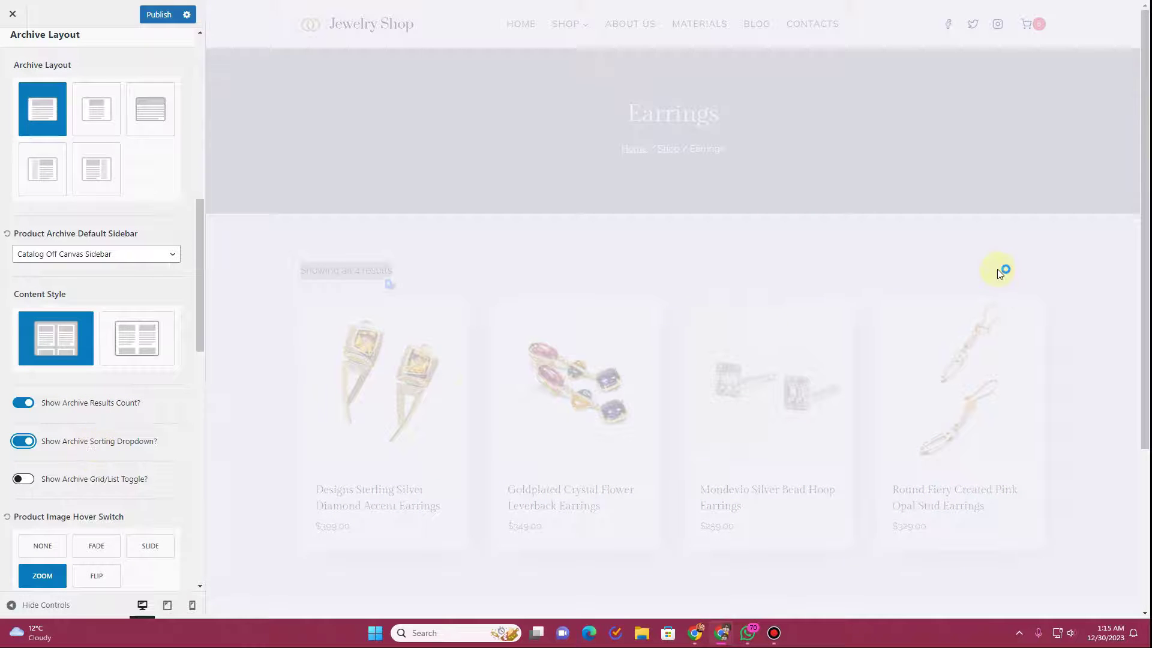
{"action": "left_click", "coordinate": [1019, 274]}
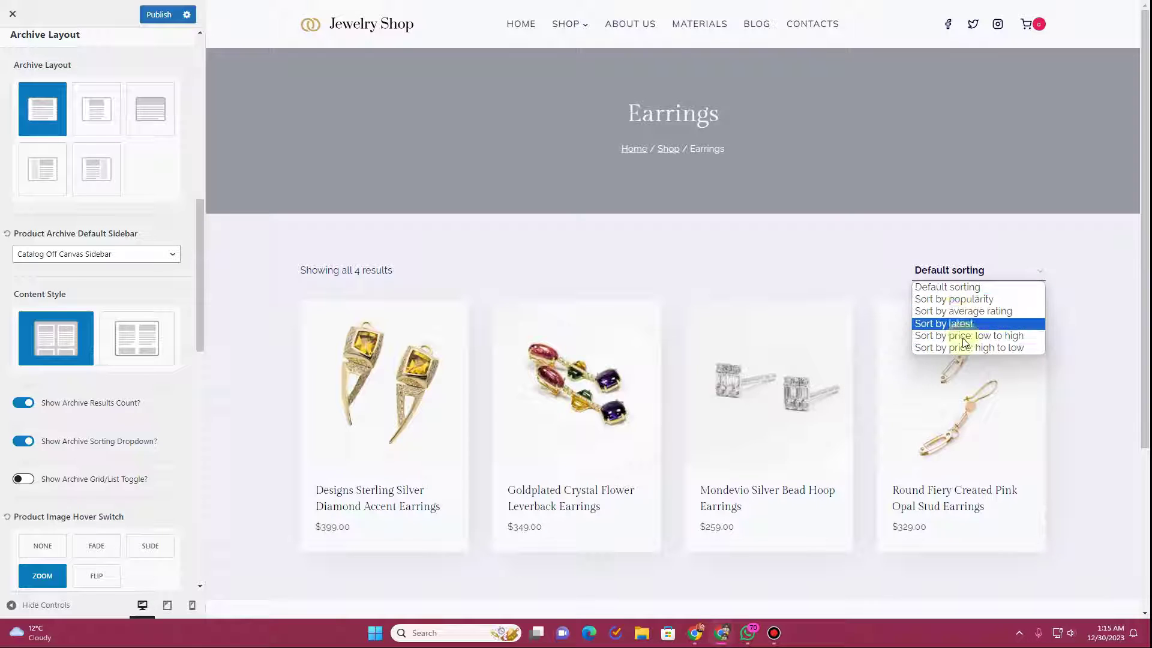
{"action": "left_click", "coordinate": [965, 273]}
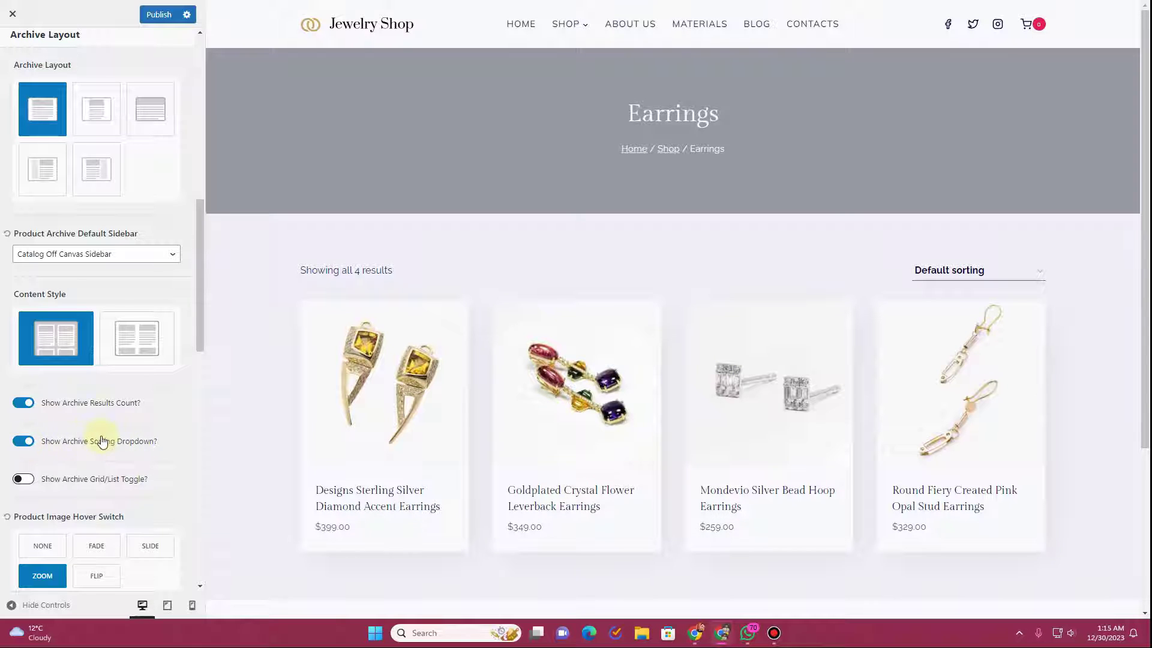
{"action": "scroll", "coordinate": [99, 441], "scroll_direction": "down", "scroll_amount": 2}
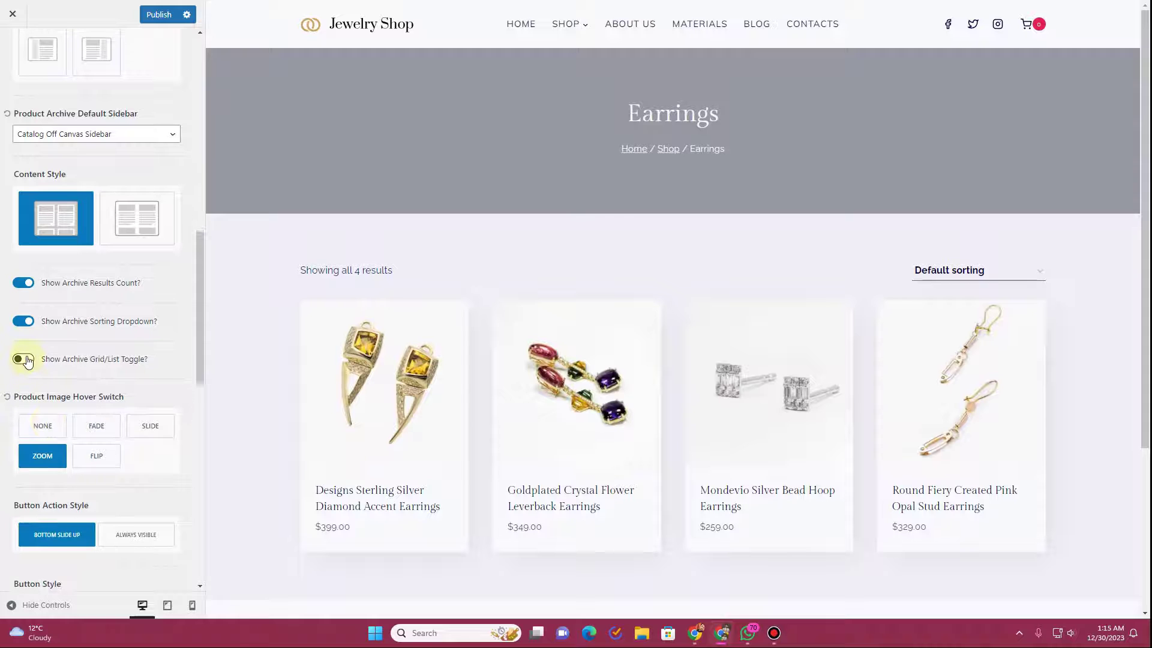
{"action": "left_click", "coordinate": [24, 360]}
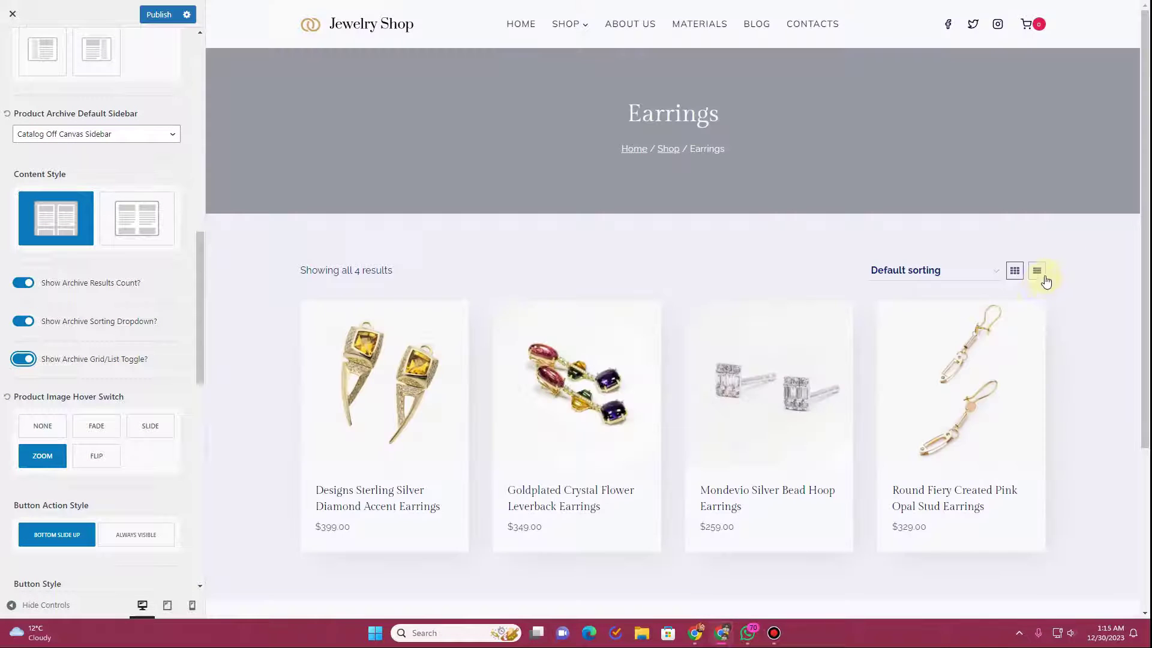
{"action": "left_click", "coordinate": [1030, 277]}
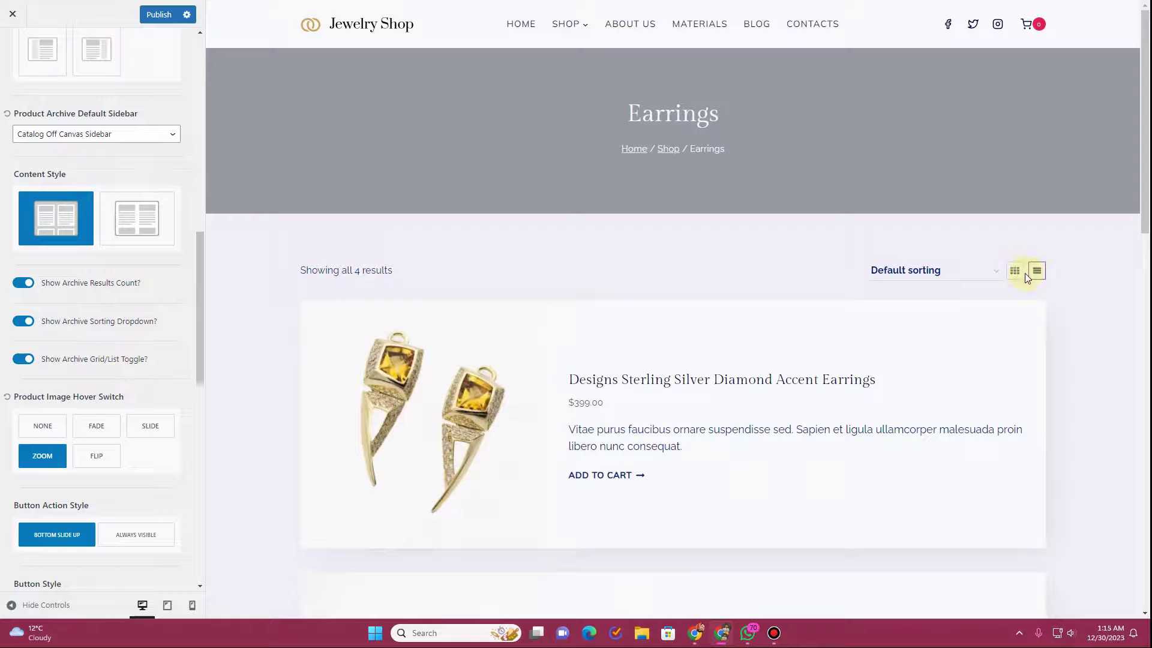
{"action": "left_click", "coordinate": [1015, 273]}
{"action": "left_click", "coordinate": [22, 359]}
{"action": "left_click", "coordinate": [23, 322]}
{"action": "left_click", "coordinate": [20, 287]}
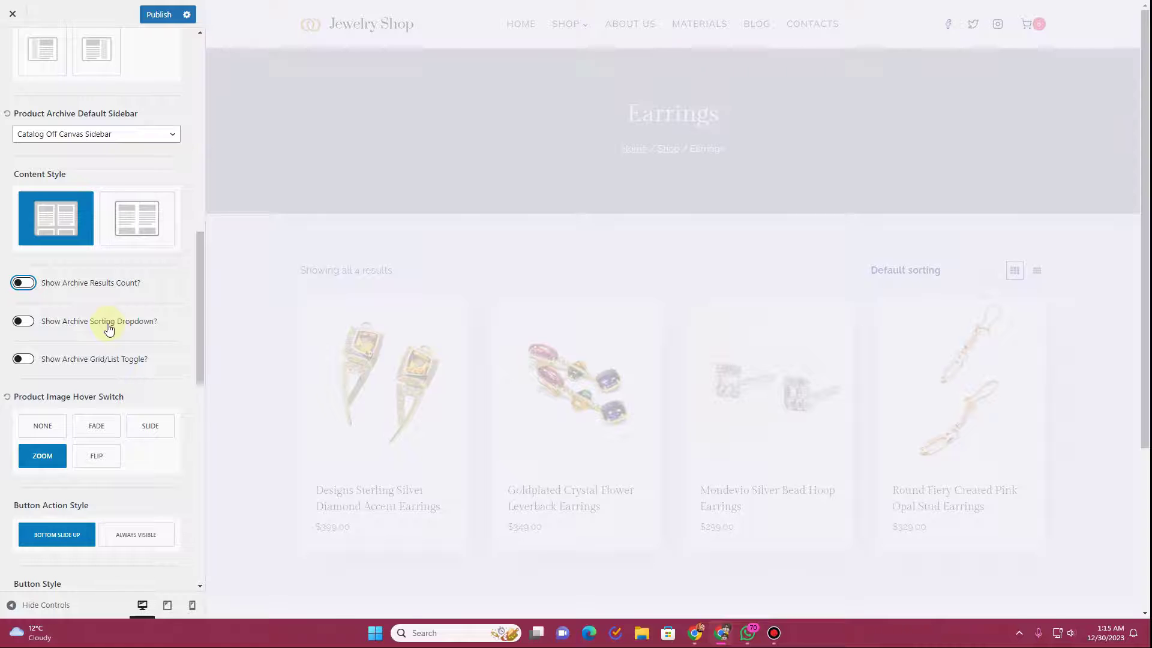
Switch image hover to None and back to Zoom, then set Button Action Style to Always Visible.
{"action": "scroll", "coordinate": [38, 234], "scroll_direction": "down", "scroll_amount": 3}
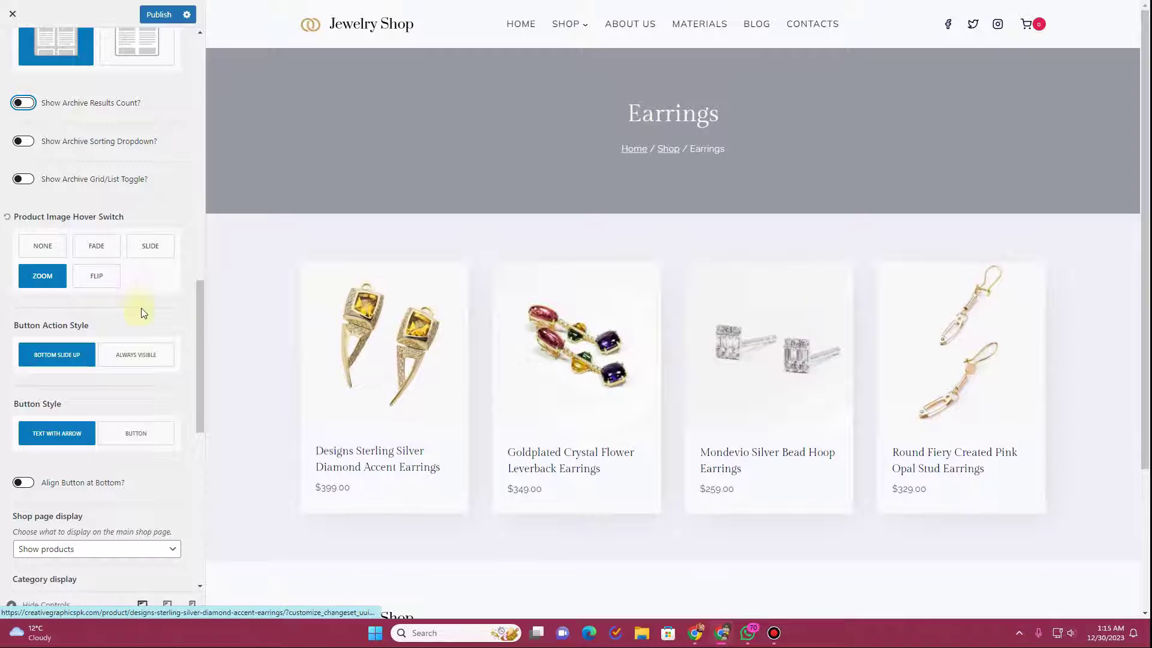
{"action": "left_click", "coordinate": [41, 247]}
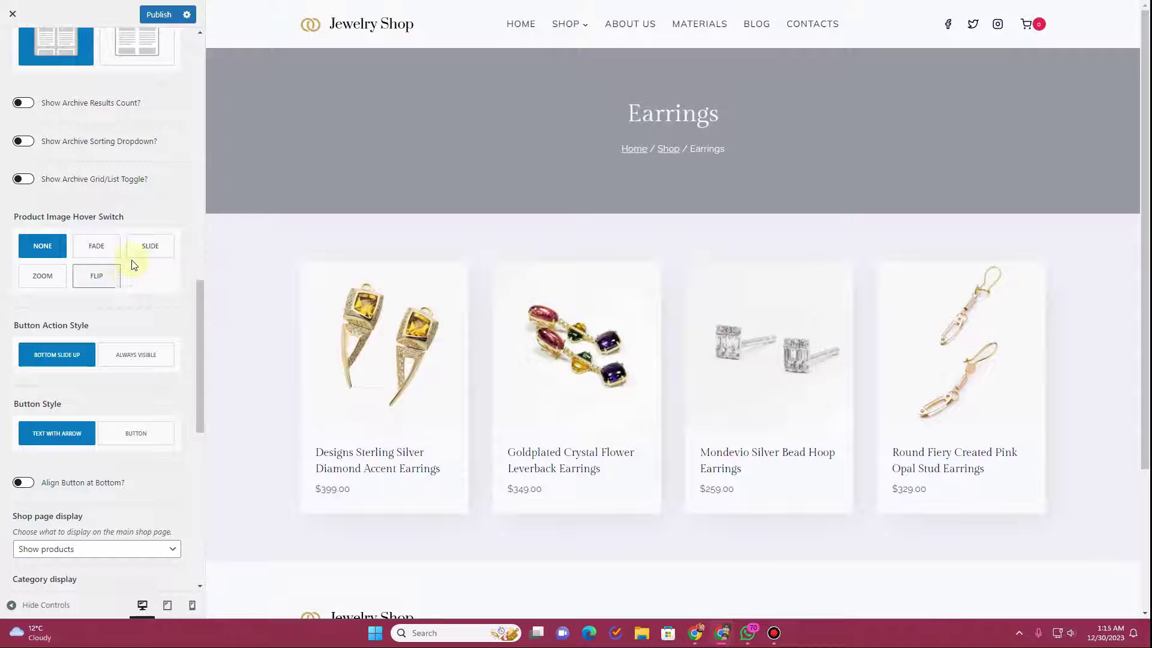
{"action": "left_click", "coordinate": [45, 277]}
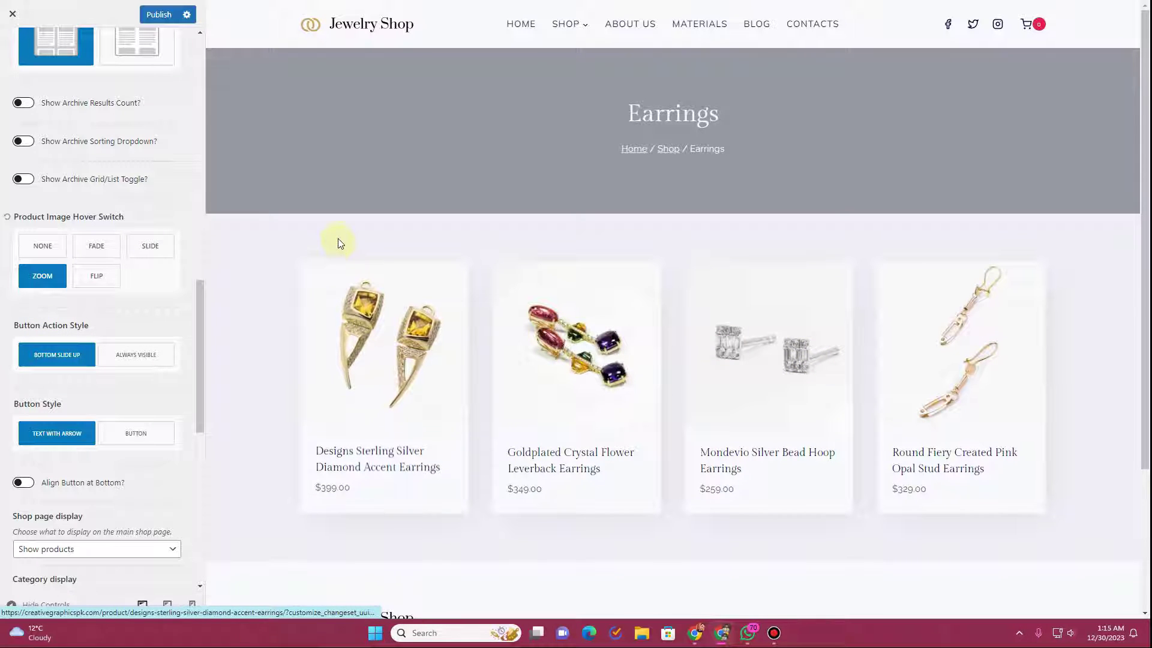
{"action": "left_click", "coordinate": [129, 357]}
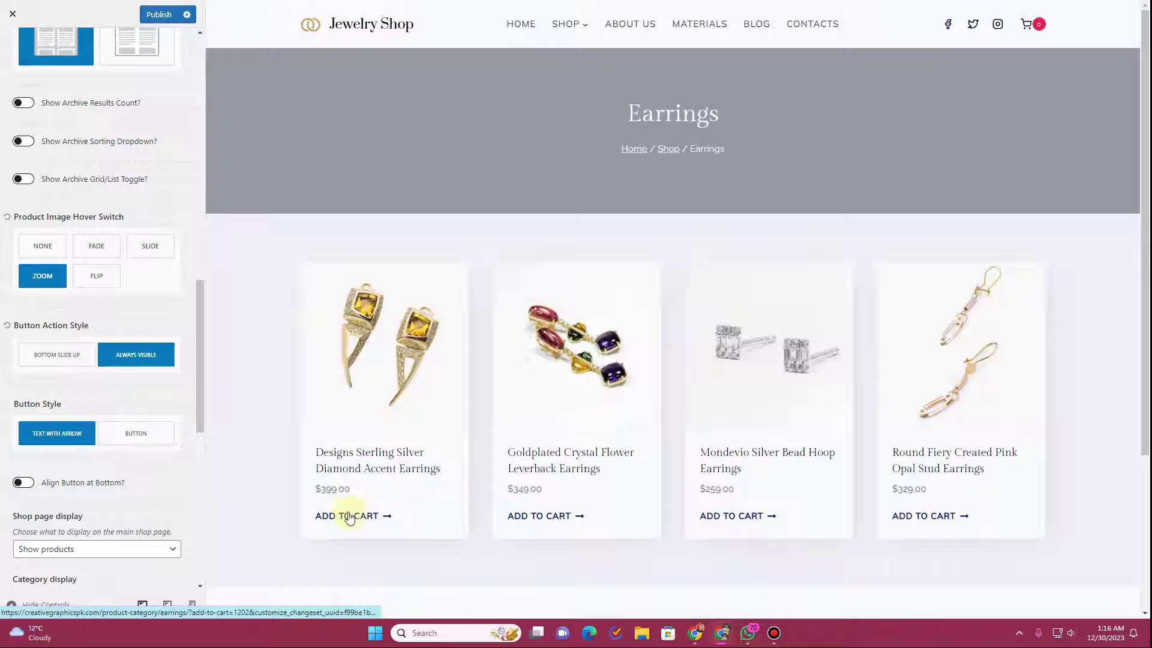
Set Button Action Style to Bottom Slide Up, and keep Button Style as Text With Arrow after trying Button.
{"action": "left_click", "coordinate": [31, 355]}
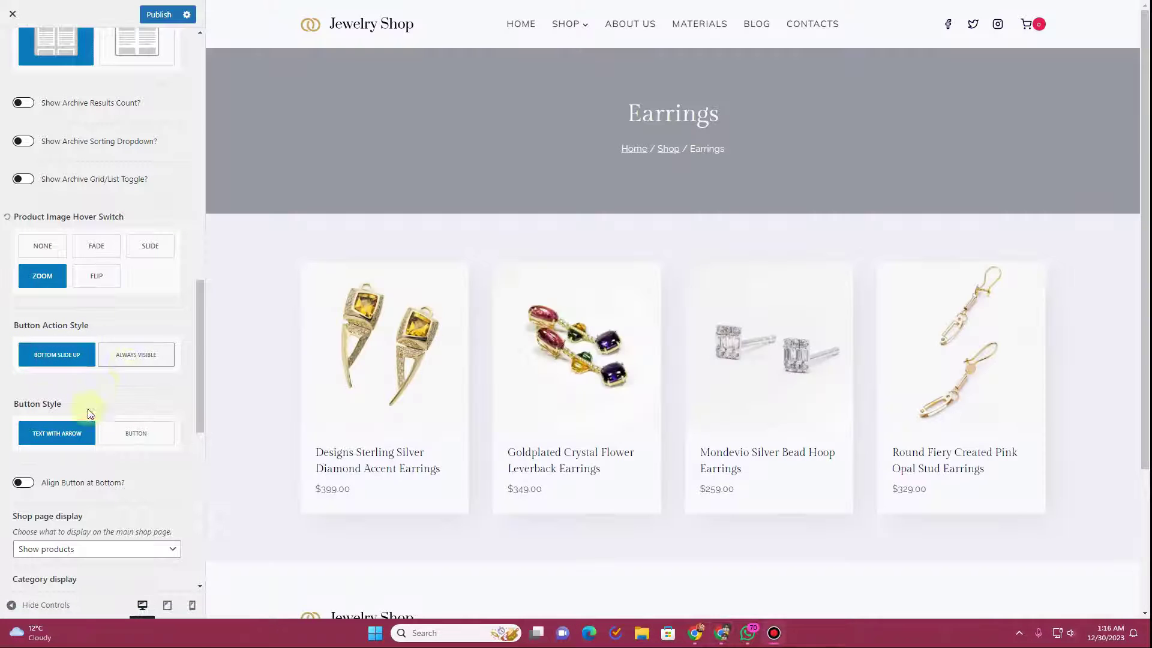
{"action": "mouse_move", "coordinate": [403, 470]}
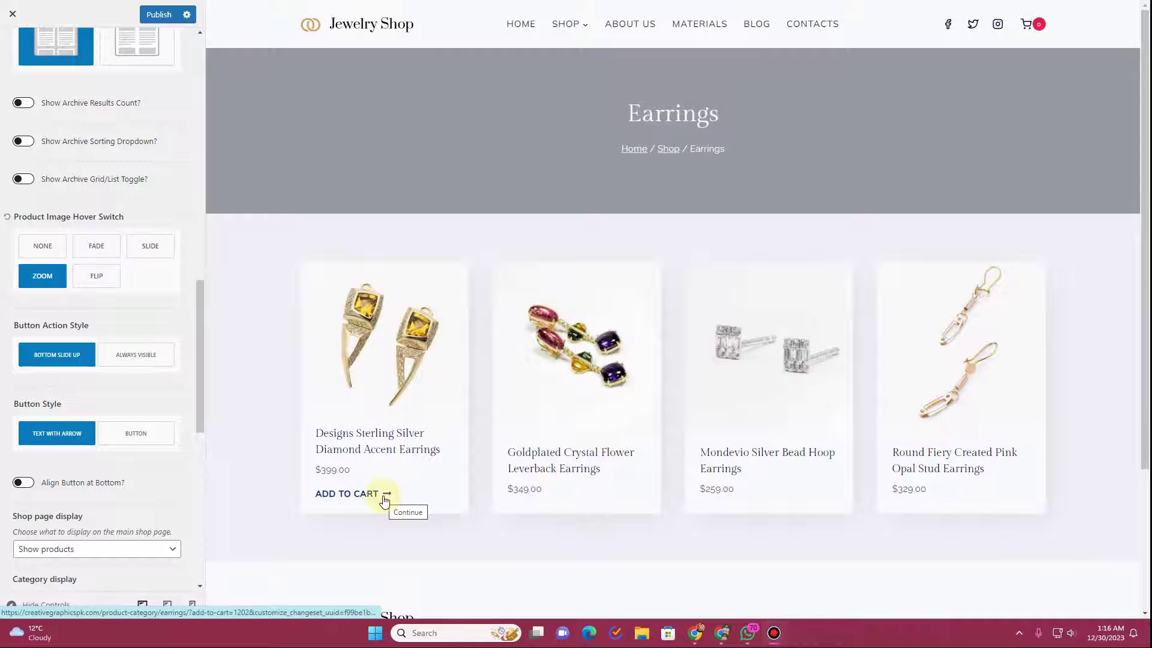
{"action": "left_click", "coordinate": [133, 432]}
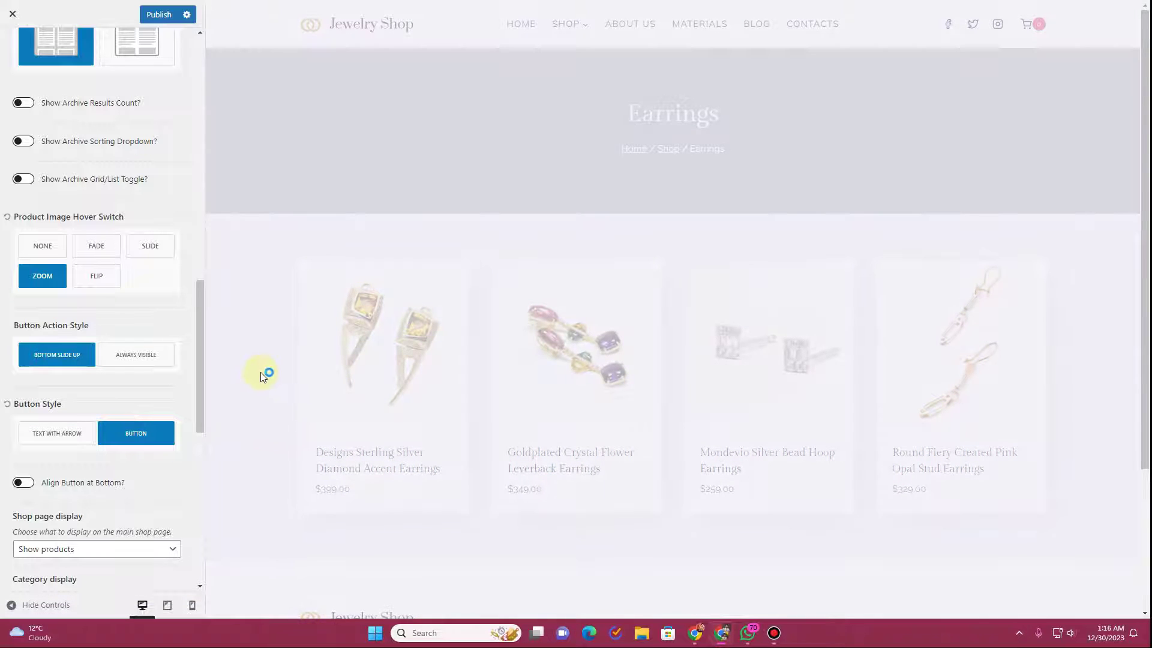
{"action": "mouse_move", "coordinate": [349, 408]}
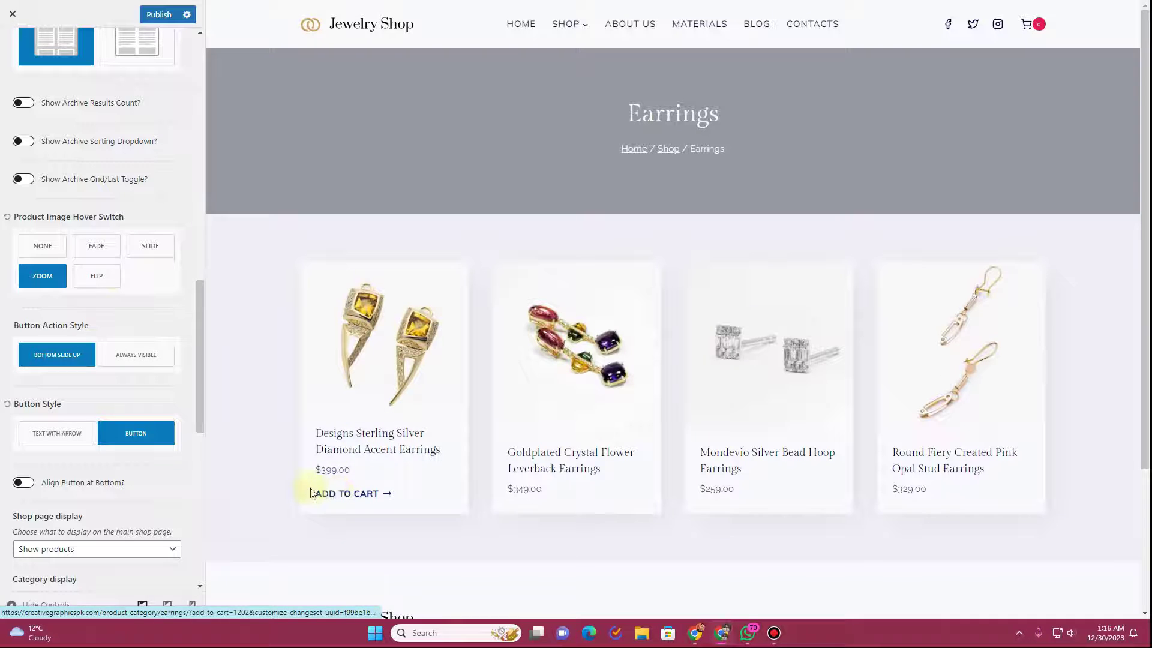
{"action": "scroll", "coordinate": [132, 168], "scroll_direction": "up", "scroll_amount": 7}
{"action": "scroll", "coordinate": [142, 93], "scroll_direction": "up", "scroll_amount": 8}
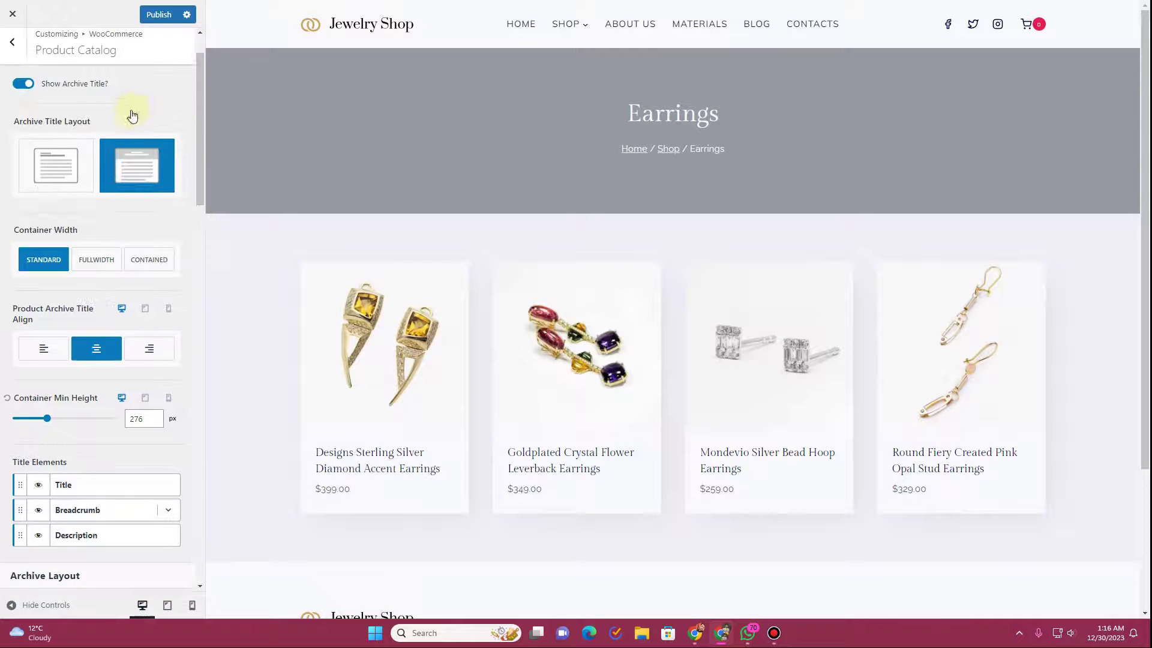
{"action": "scroll", "coordinate": [120, 300], "scroll_direction": "down", "scroll_amount": 10}
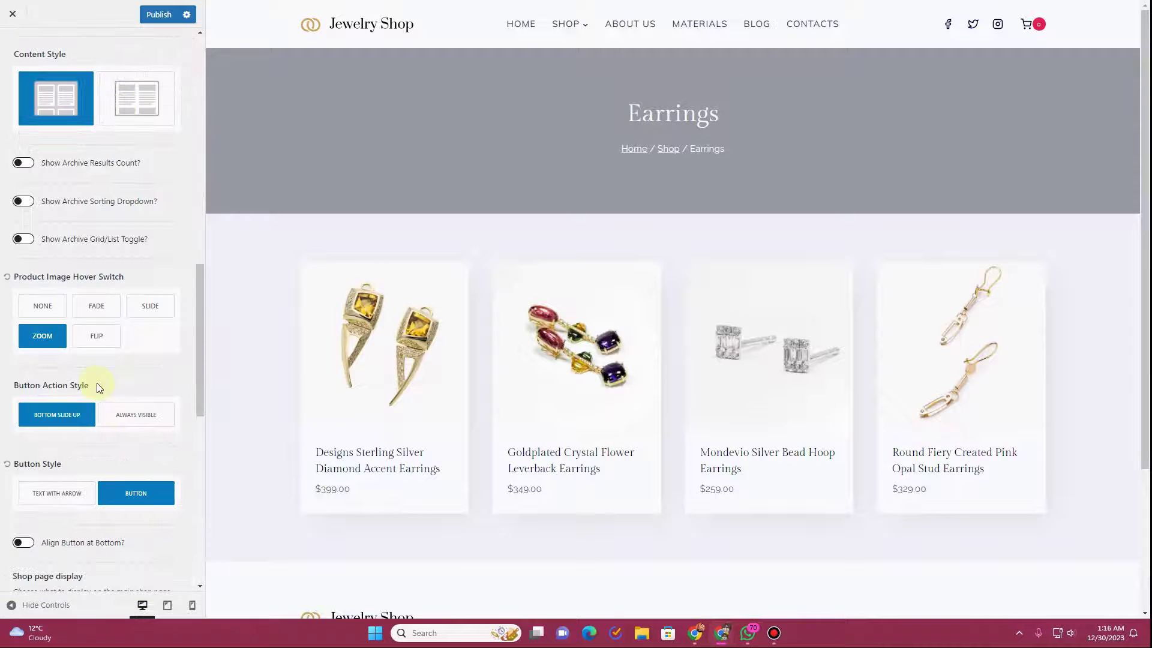
{"action": "mouse_move", "coordinate": [335, 427]}
{"action": "left_click", "coordinate": [63, 493]}
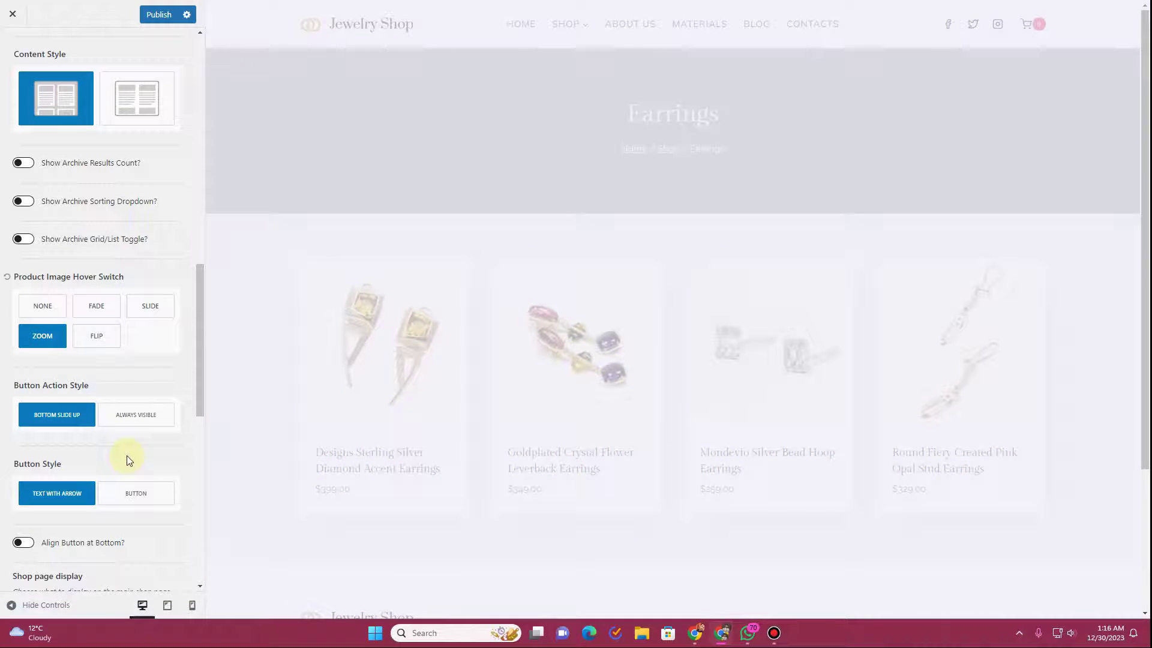
{"action": "scroll", "coordinate": [41, 297], "scroll_direction": "down", "scroll_amount": 4}
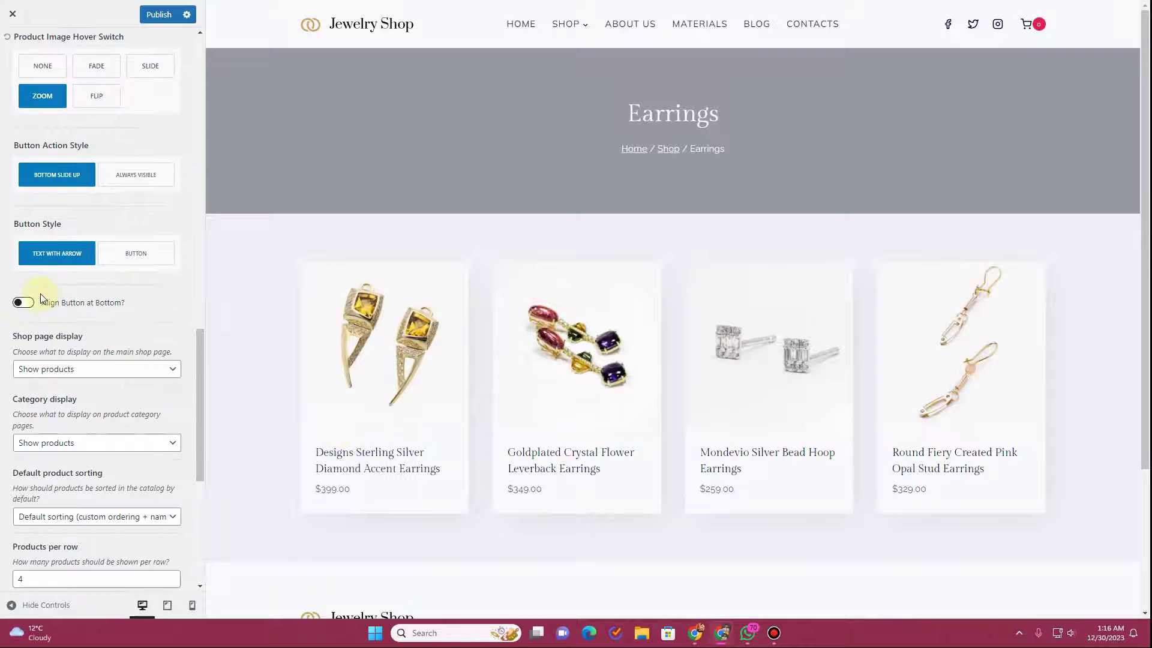
{"action": "left_click", "coordinate": [18, 303]}
{"action": "mouse_move", "coordinate": [828, 440]}
{"action": "mouse_move", "coordinate": [558, 462]}
{"action": "scroll", "coordinate": [67, 376], "scroll_direction": "down", "scroll_amount": 3}
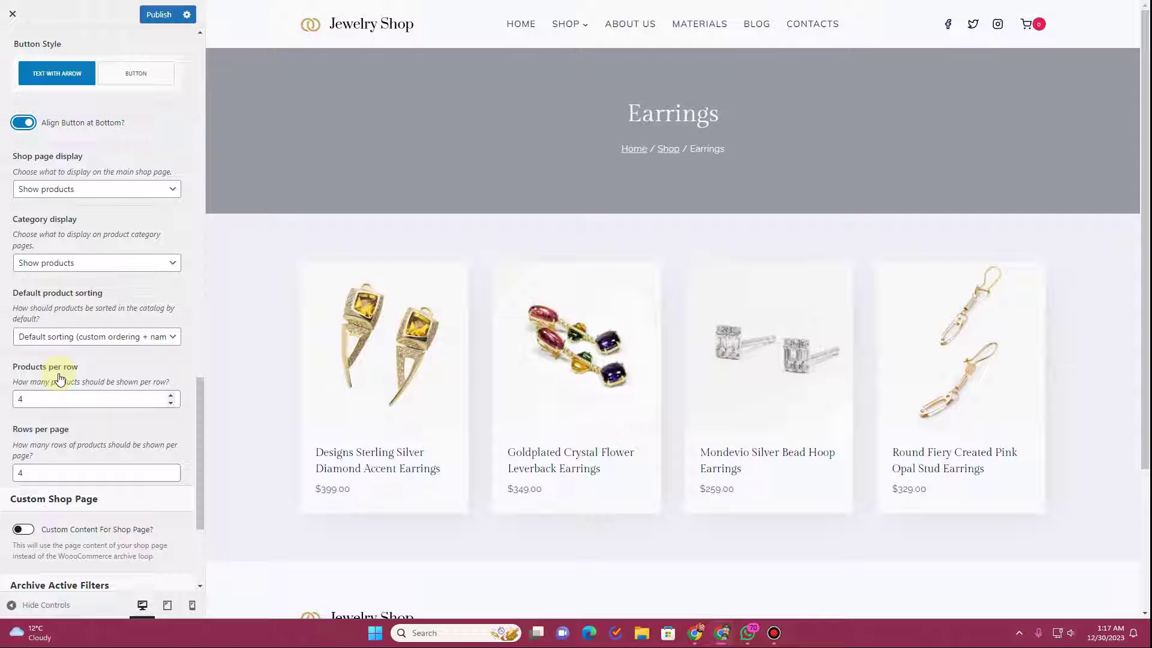
{"action": "left_click", "coordinate": [174, 402]}
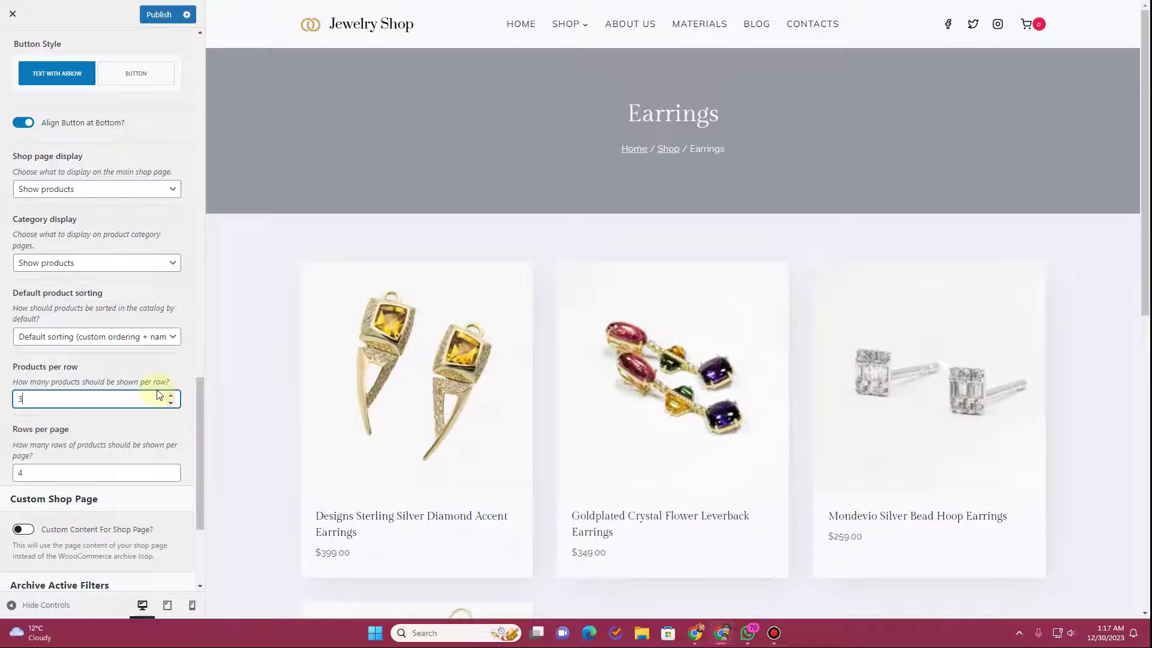
{"action": "left_click", "coordinate": [171, 396]}
{"action": "left_click", "coordinate": [173, 397]}
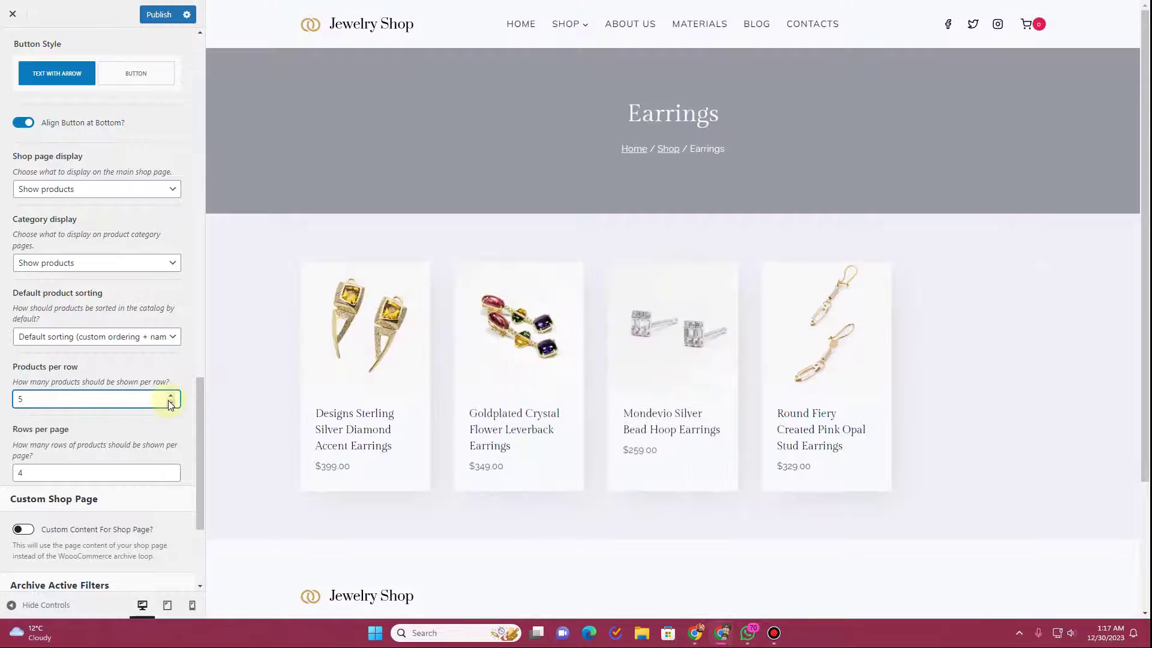
{"action": "left_click", "coordinate": [170, 402]}
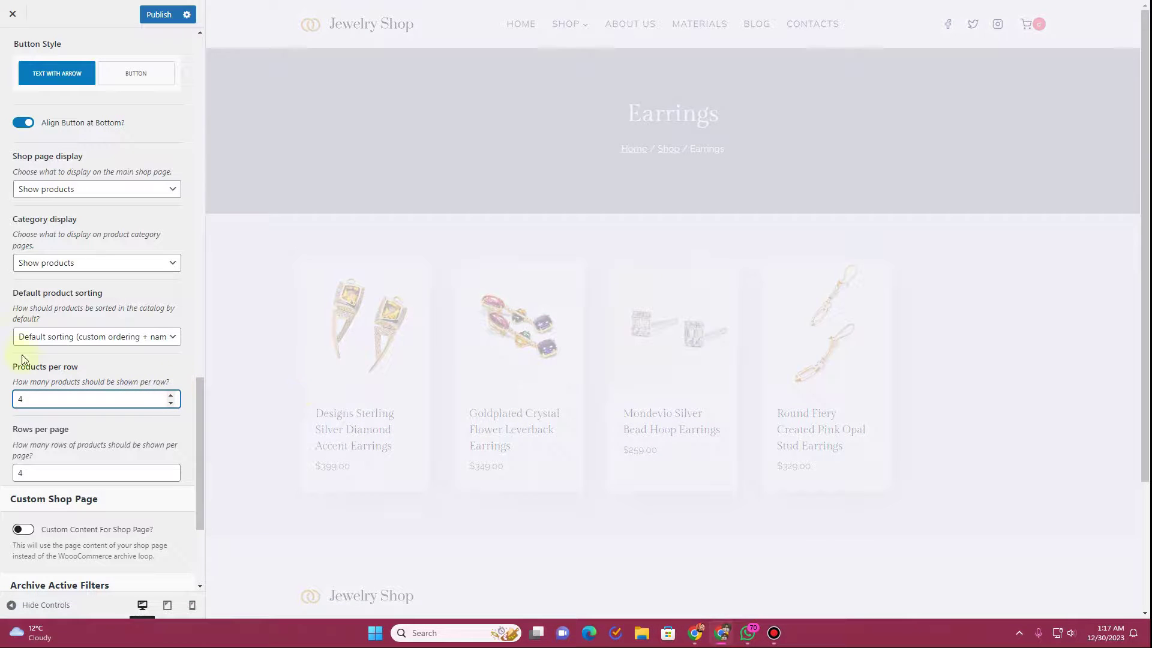
{"action": "scroll", "coordinate": [30, 345], "scroll_direction": "down", "scroll_amount": 3}
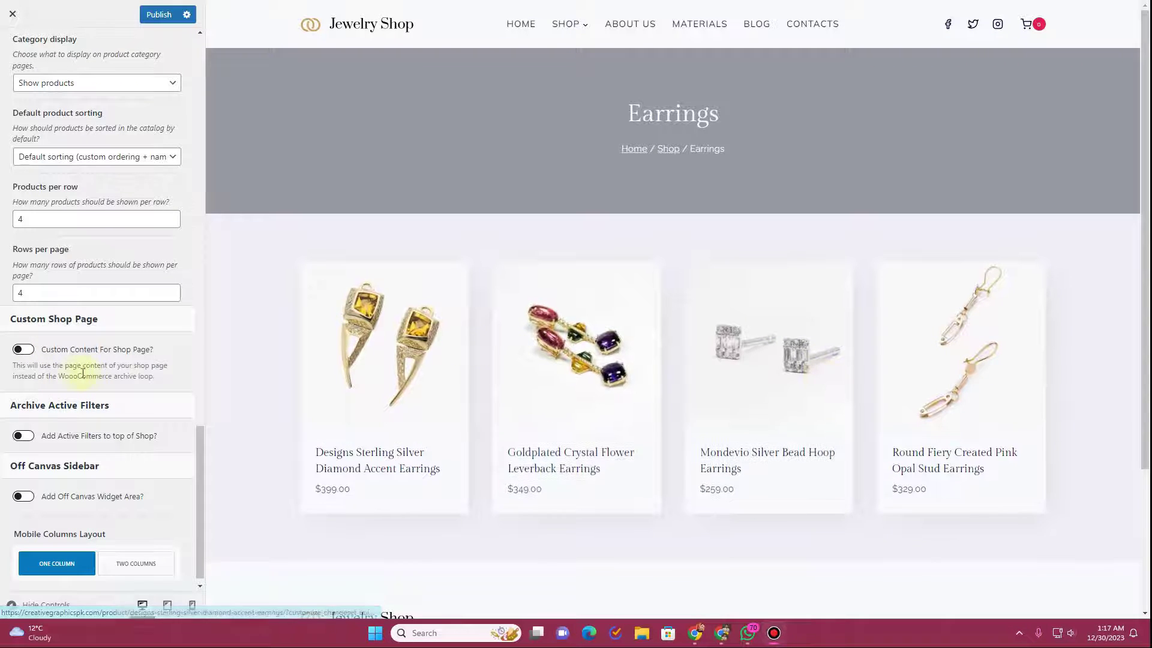
{"action": "scroll", "coordinate": [36, 416], "scroll_direction": "down", "scroll_amount": 1}
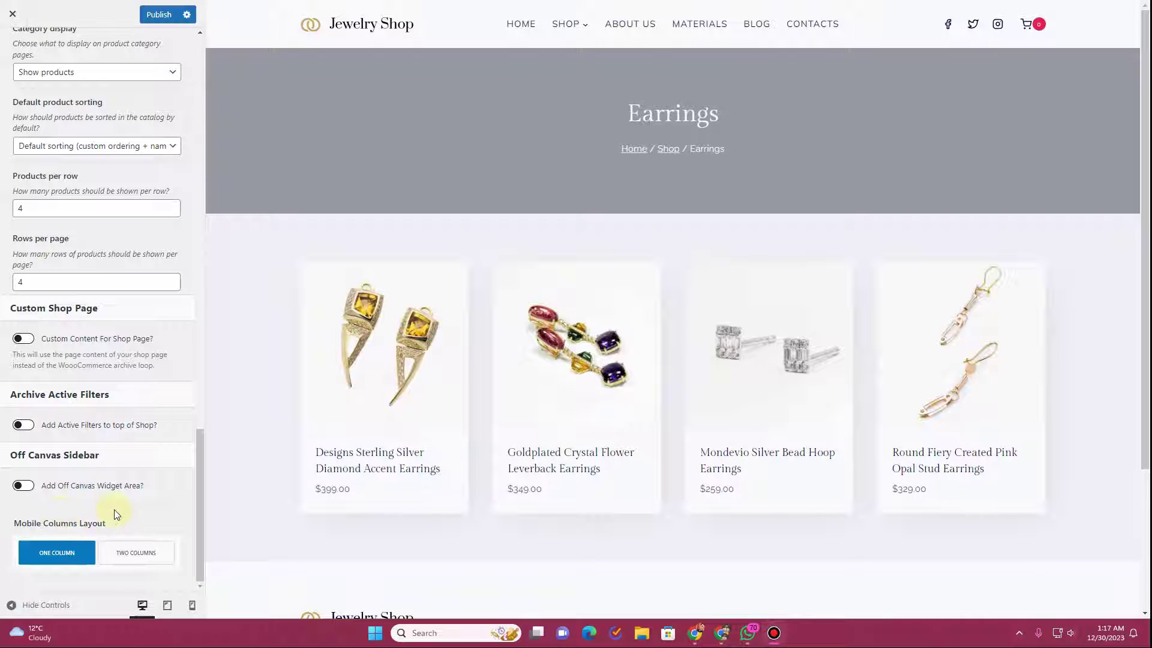
{"action": "scroll", "coordinate": [122, 471], "scroll_direction": "up", "scroll_amount": 15}
{"action": "left_click", "coordinate": [129, 90]}
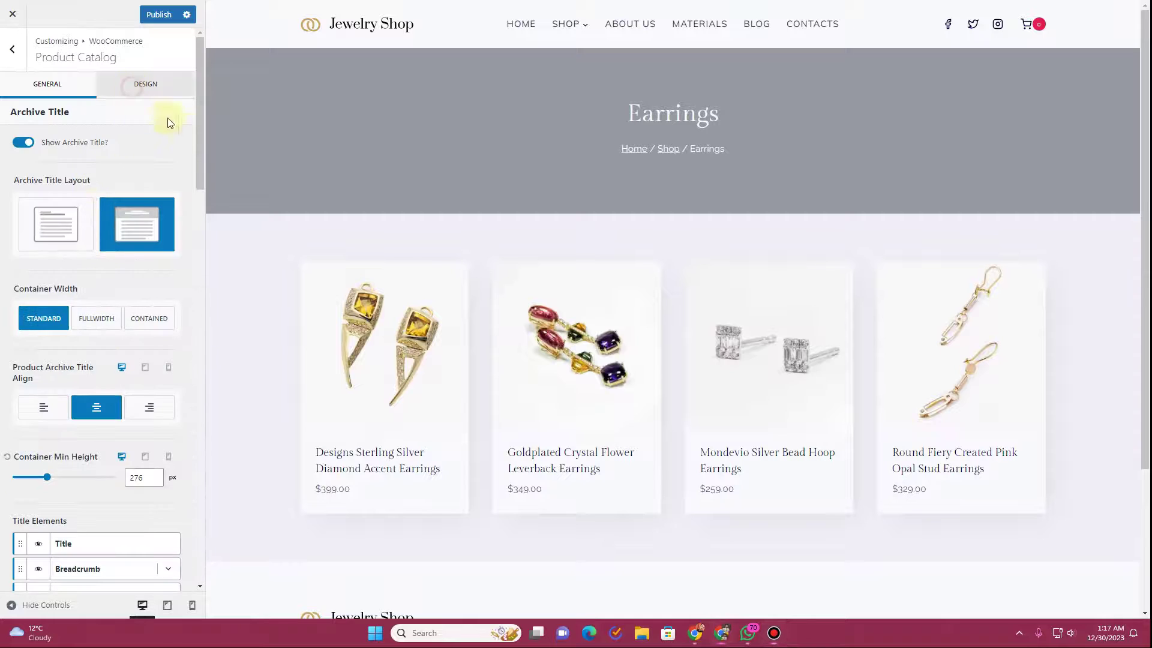
{"action": "scroll", "coordinate": [81, 300], "scroll_direction": "down", "scroll_amount": 5}
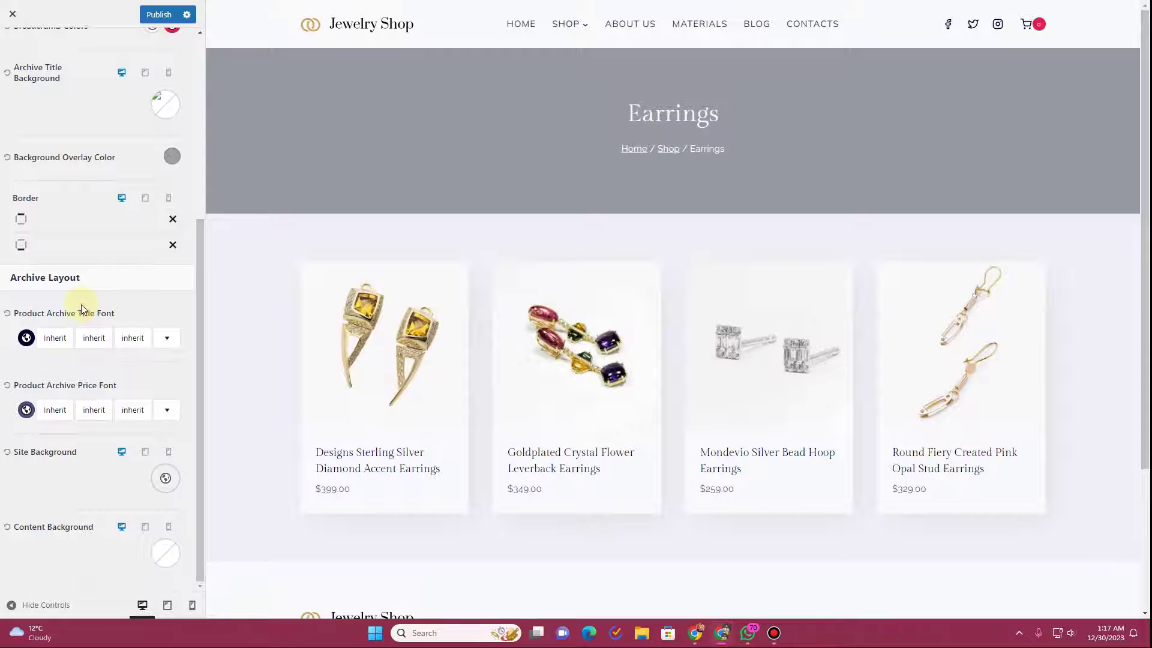
{"action": "scroll", "coordinate": [81, 304], "scroll_direction": "up", "scroll_amount": 5}
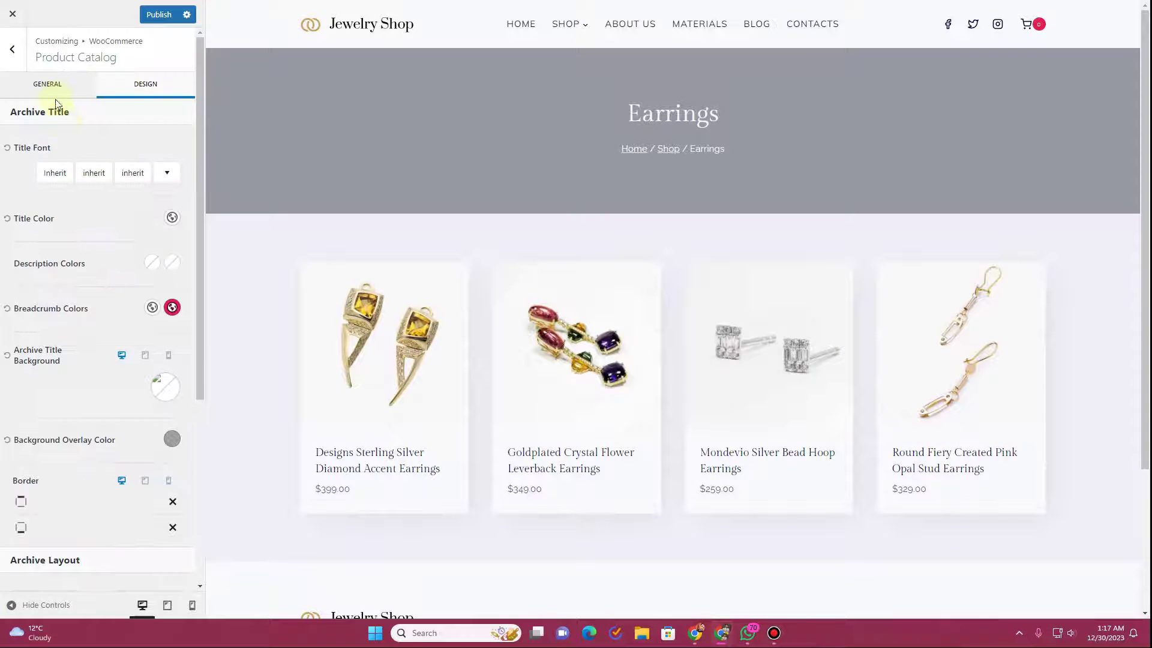
{"action": "left_click", "coordinate": [48, 87]}
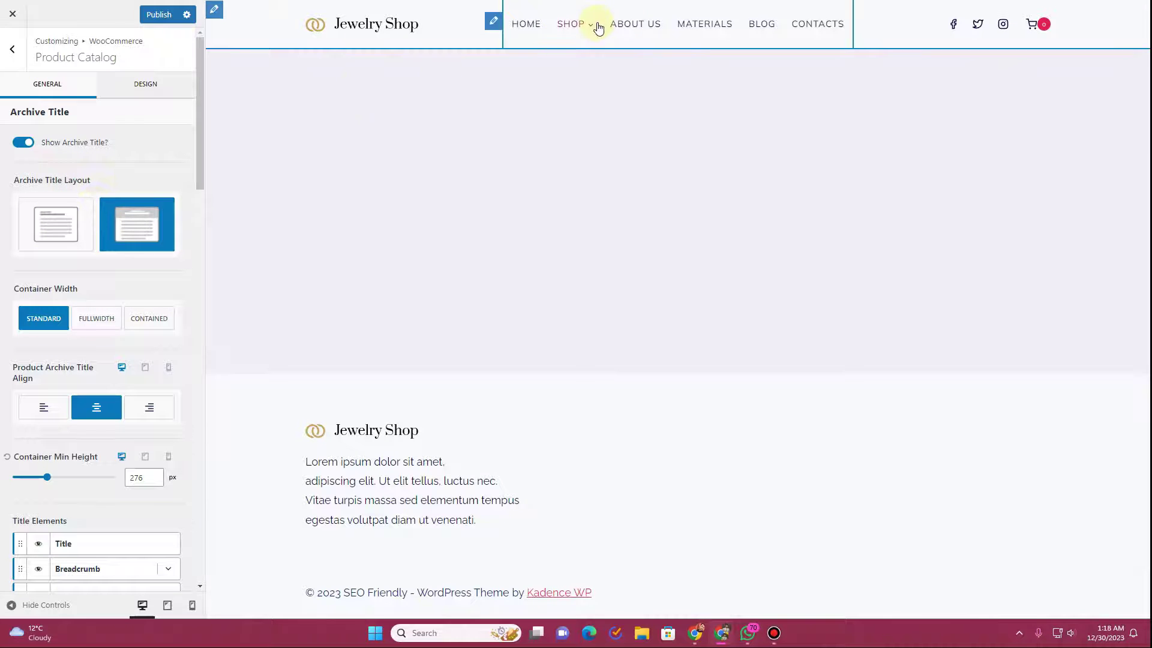
Preview the first Earrings product, Designs Sterling Silver Diamond Accent Earrings.
{"action": "mouse_move", "coordinate": [591, 25]}
{"action": "left_click", "coordinate": [592, 53]}
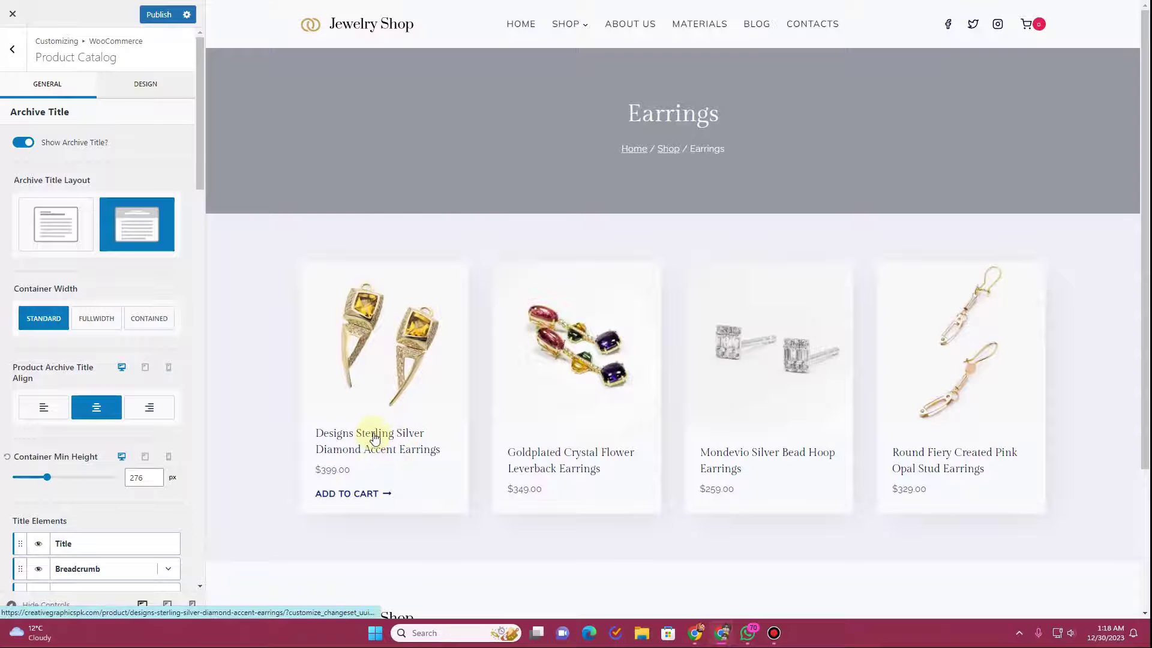
{"action": "left_click", "coordinate": [373, 436]}
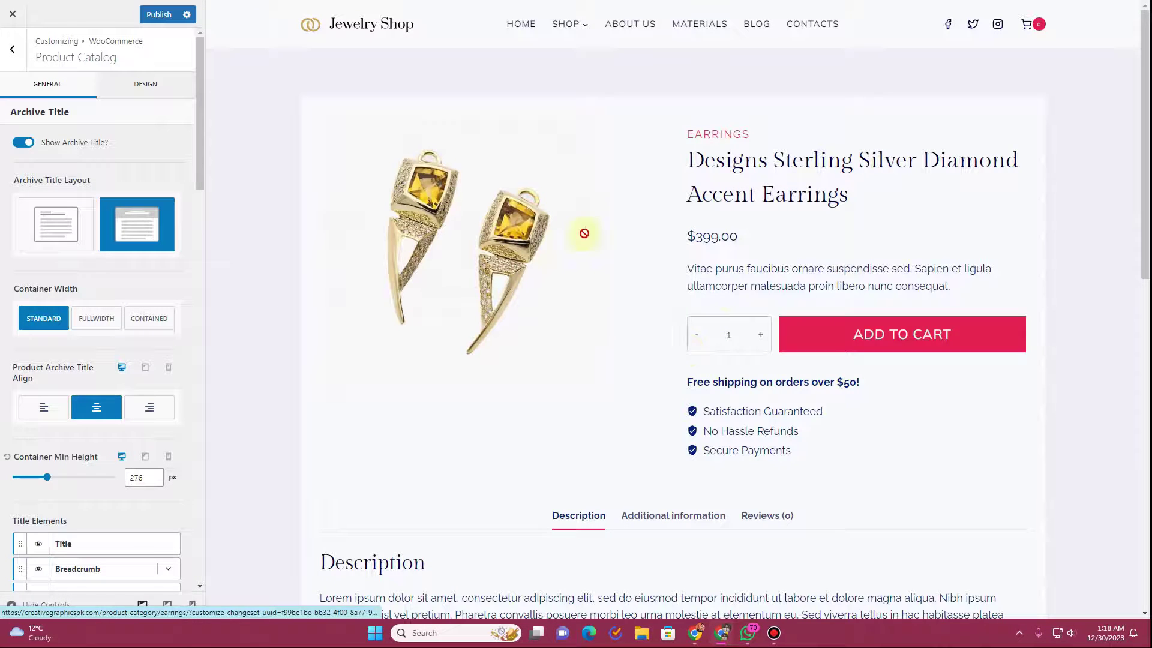
{"action": "scroll", "coordinate": [592, 334], "scroll_direction": "down", "scroll_amount": 10}
{"action": "scroll", "coordinate": [591, 343], "scroll_direction": "up", "scroll_amount": 8}
Go back to the WooCommerce sections and open Single Product Layout.
{"action": "left_click", "coordinate": [13, 51]}
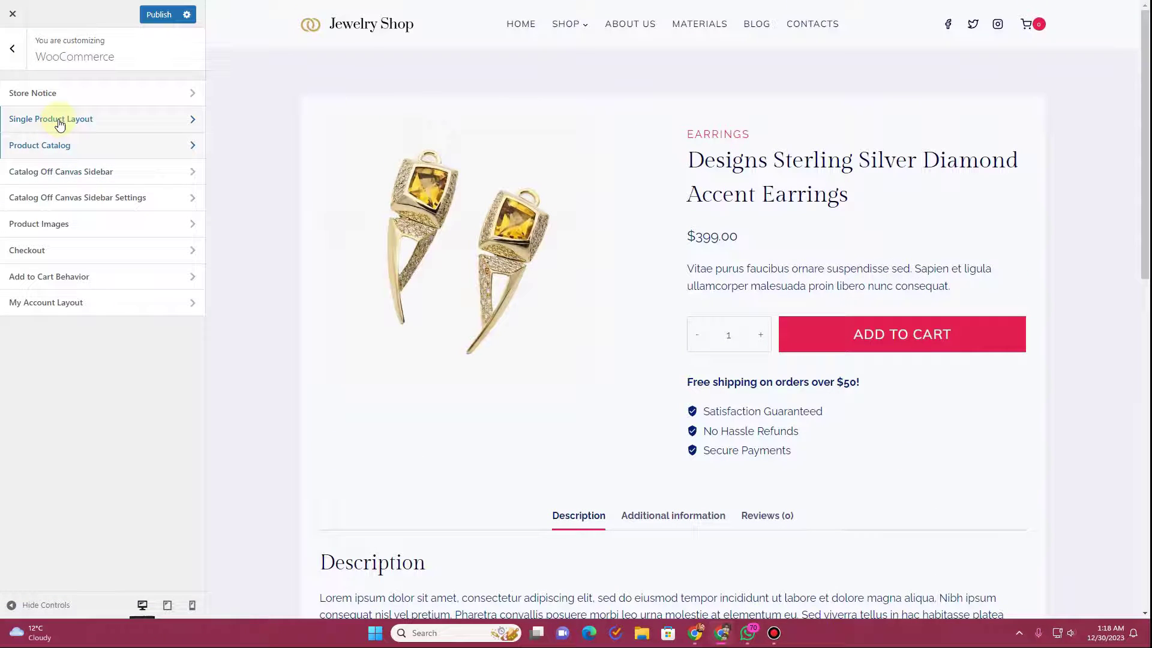
{"action": "left_click", "coordinate": [60, 124]}
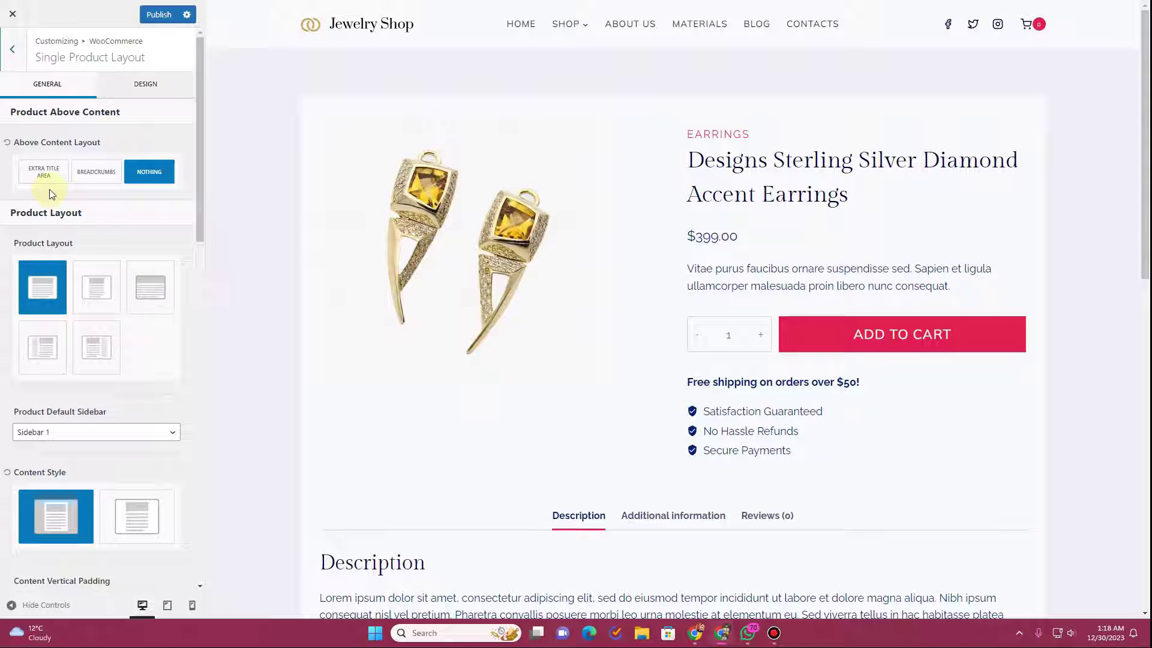
{"action": "left_click_drag", "start_coordinate": [20, 142], "coordinate": [100, 143]}
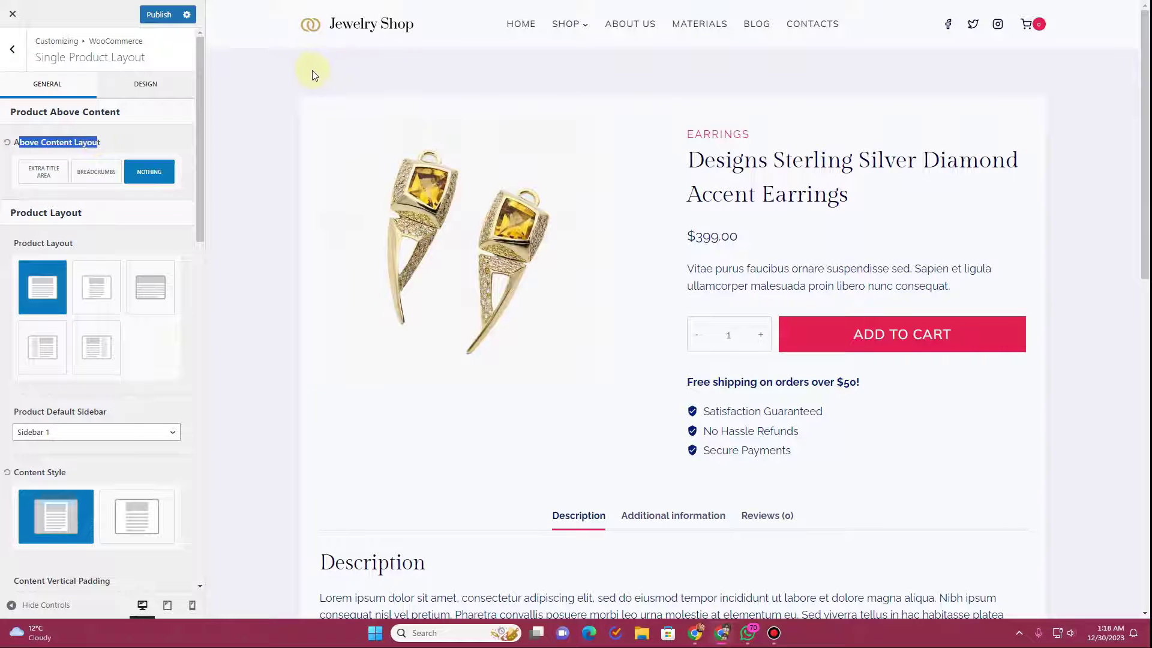
{"action": "left_click", "coordinate": [114, 143]}
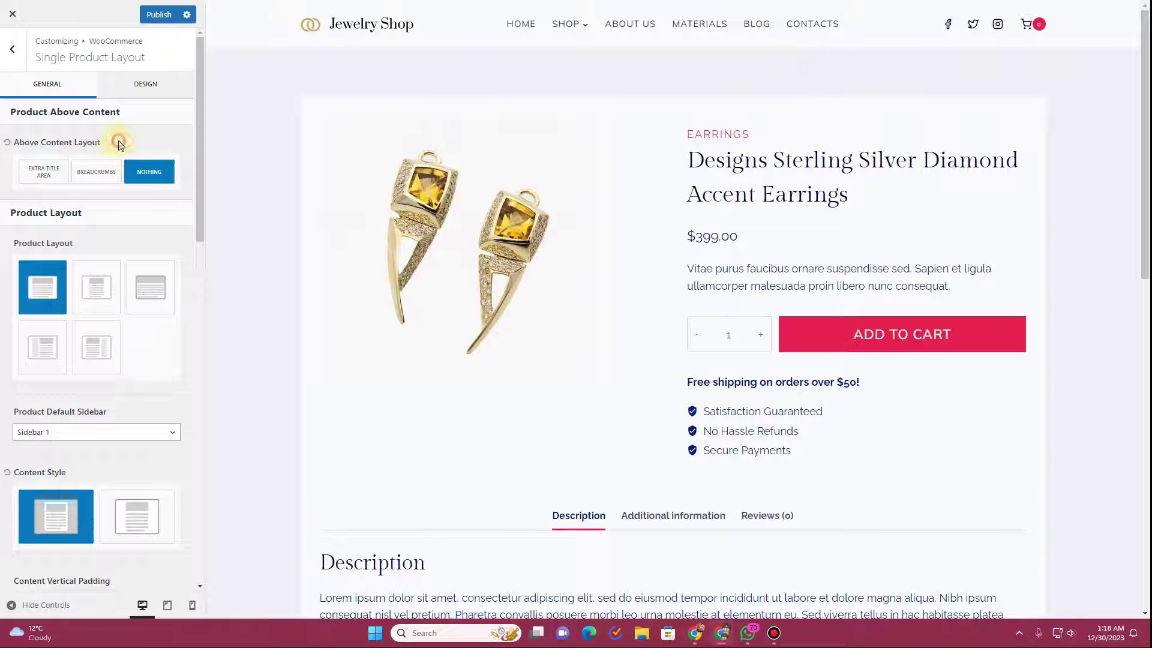
{"action": "left_click", "coordinate": [35, 179]}
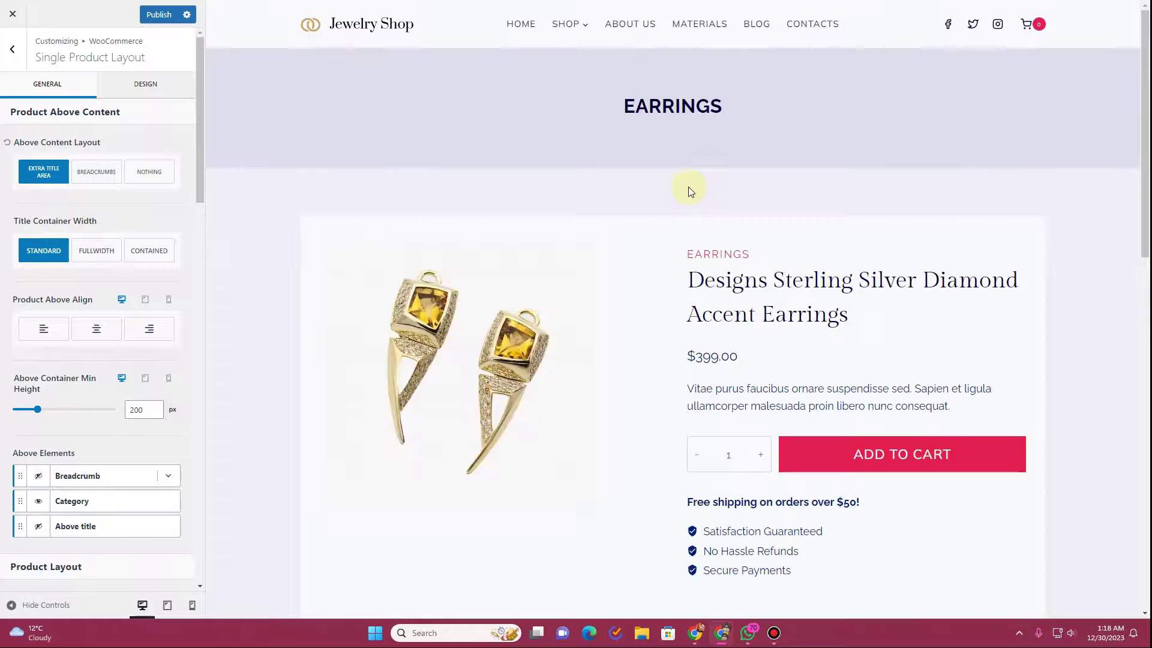
{"action": "left_click_drag", "start_coordinate": [614, 114], "coordinate": [756, 110]}
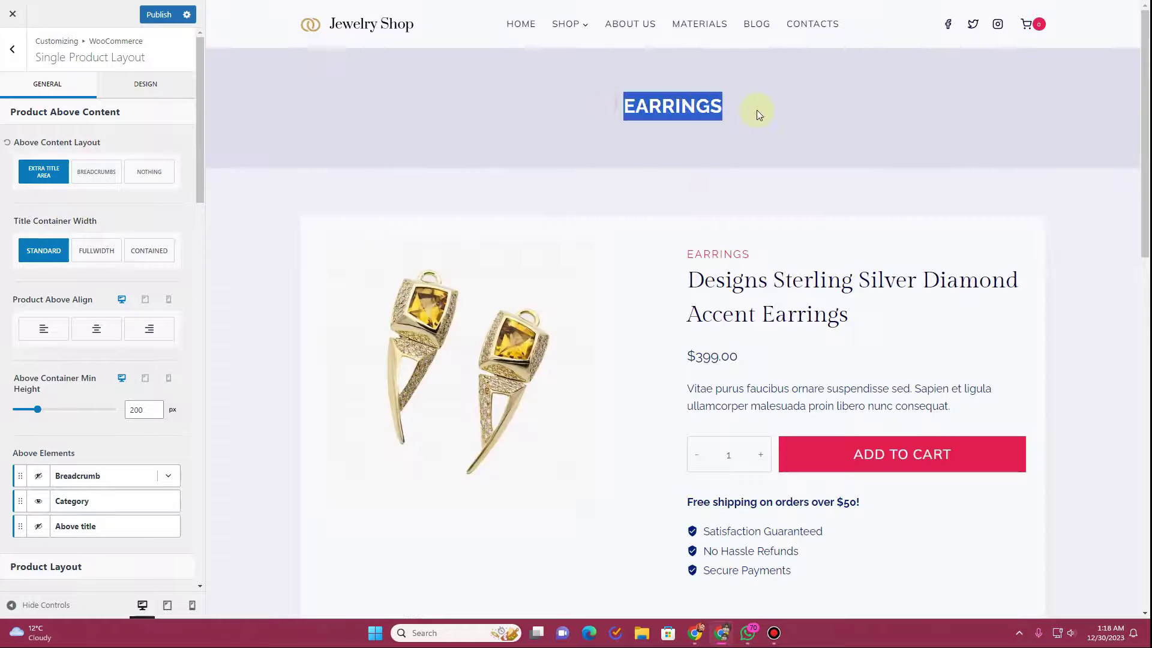
{"action": "left_click", "coordinate": [93, 174]}
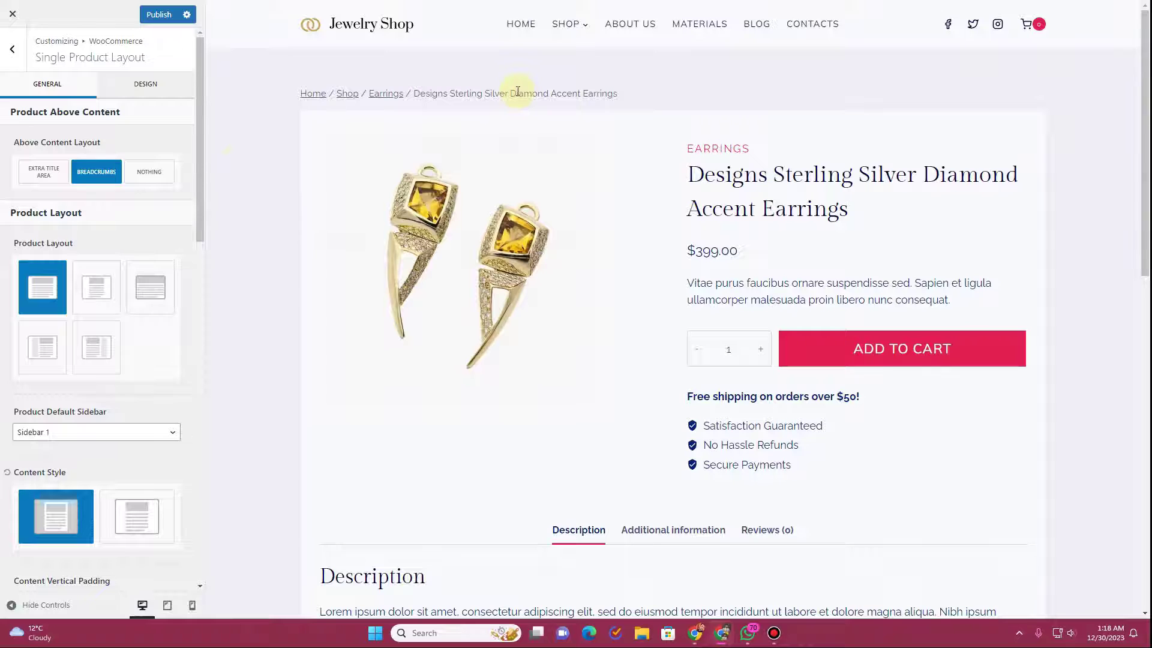
{"action": "left_click", "coordinate": [151, 174]}
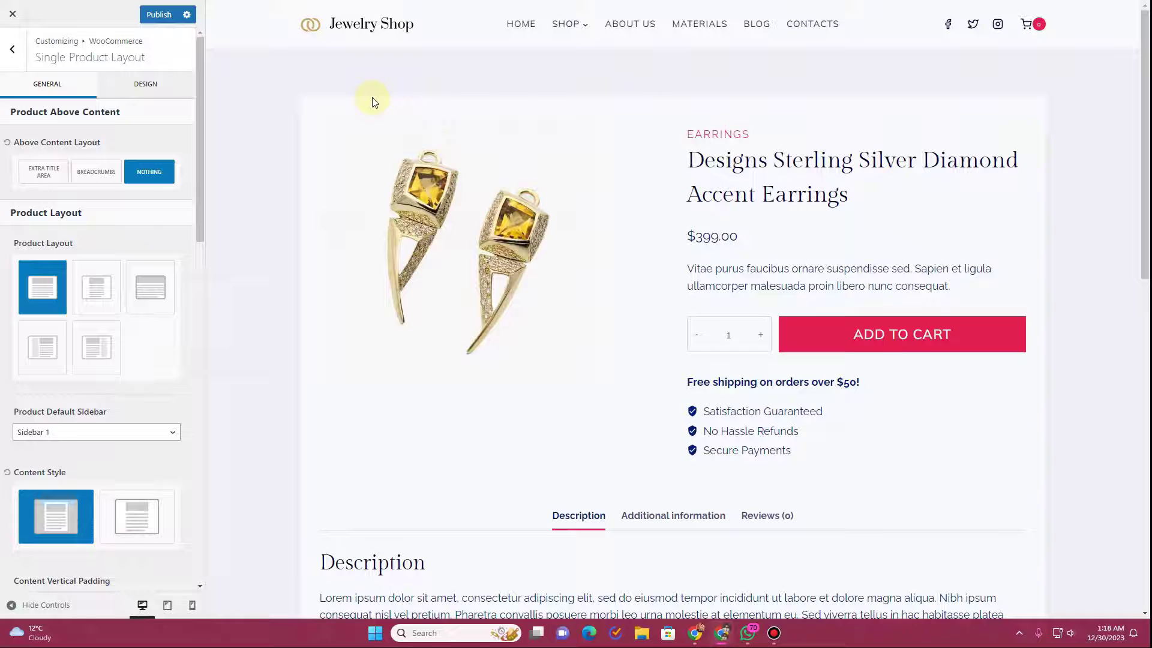
{"action": "scroll", "coordinate": [150, 180], "scroll_direction": "down", "scroll_amount": 2}
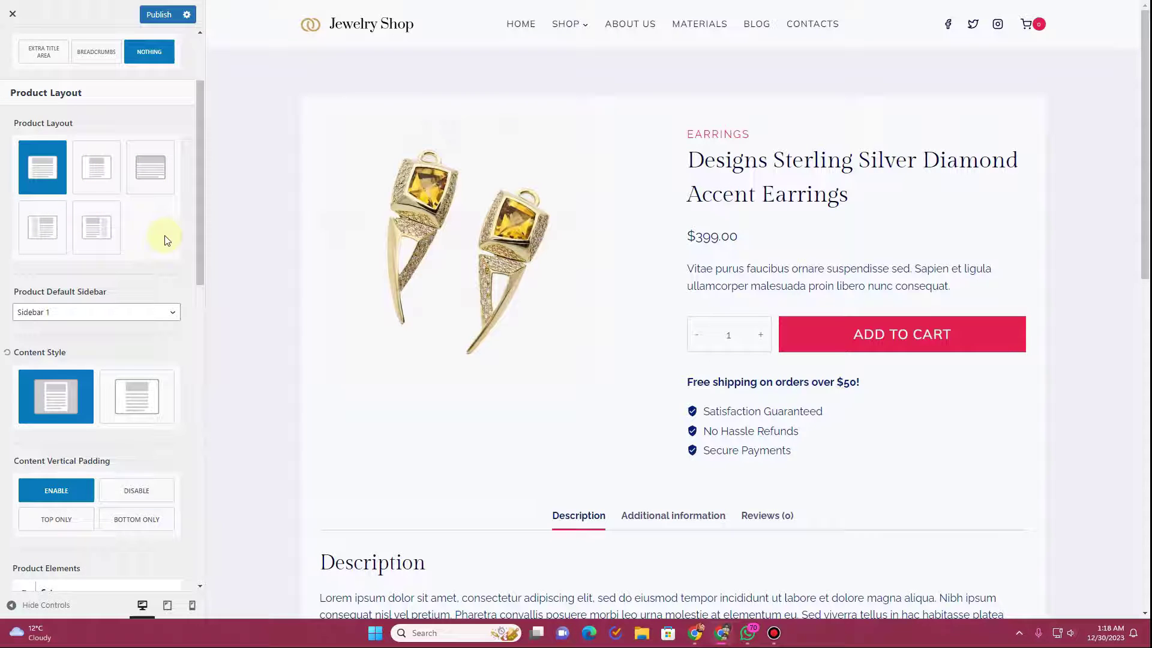
{"action": "scroll", "coordinate": [166, 237], "scroll_direction": "down", "scroll_amount": 3}
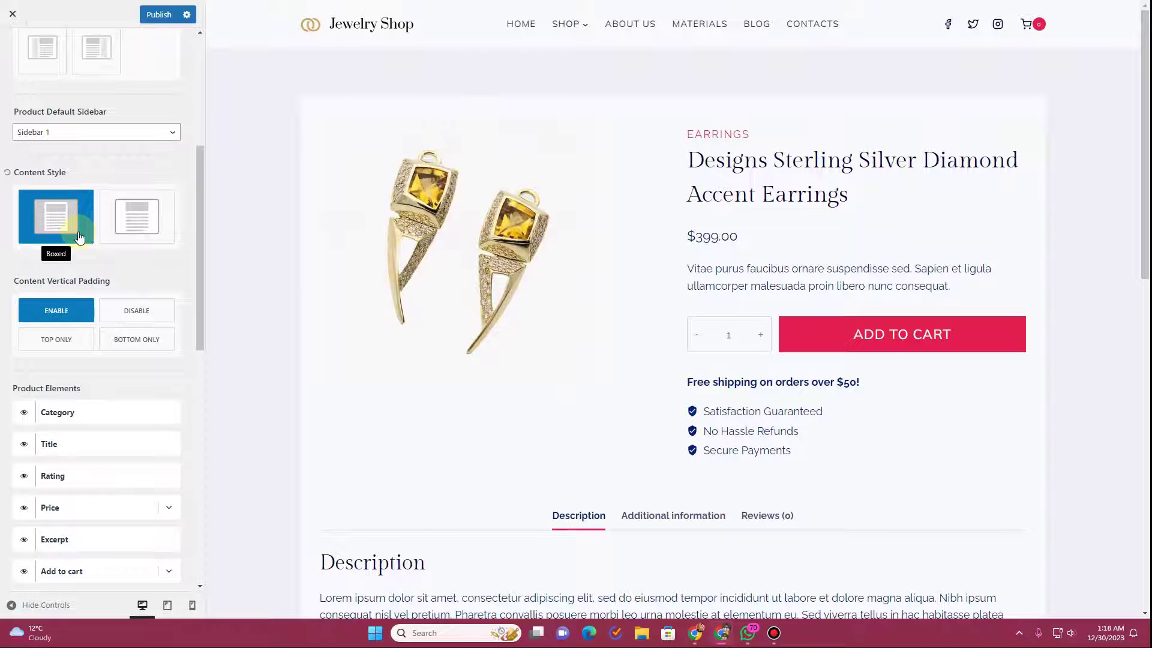
{"action": "left_click", "coordinate": [151, 239]}
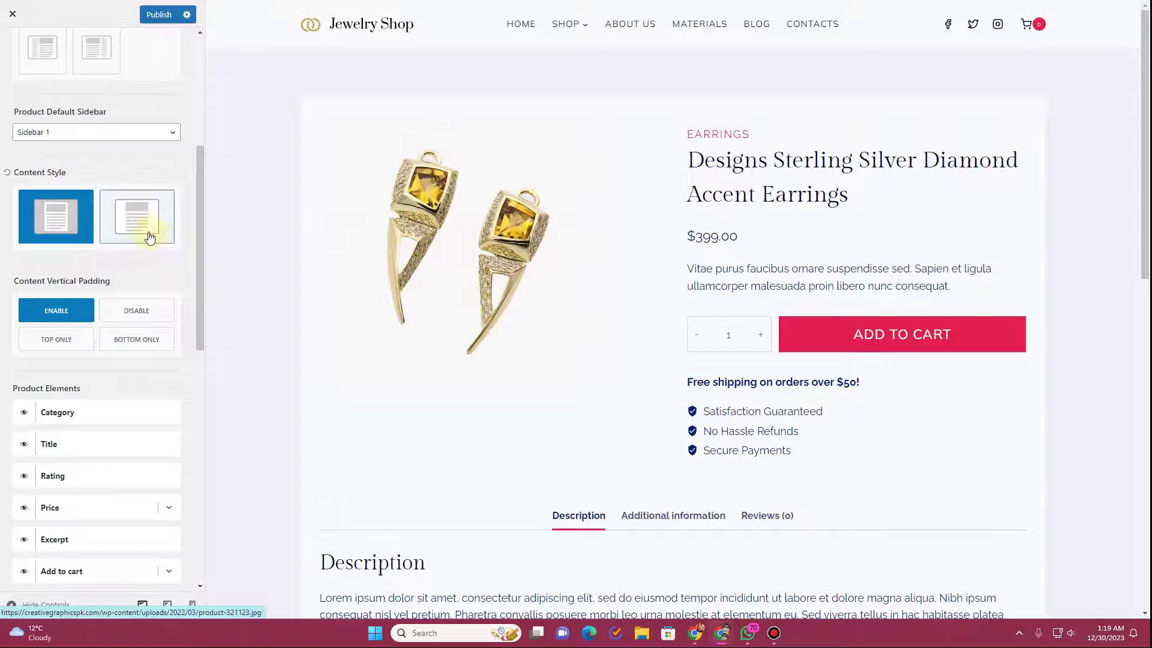
{"action": "scroll", "coordinate": [339, 288], "scroll_direction": "down", "scroll_amount": 6}
{"action": "scroll", "coordinate": [339, 289], "scroll_direction": "up", "scroll_amount": 6}
{"action": "left_click", "coordinate": [71, 237]}
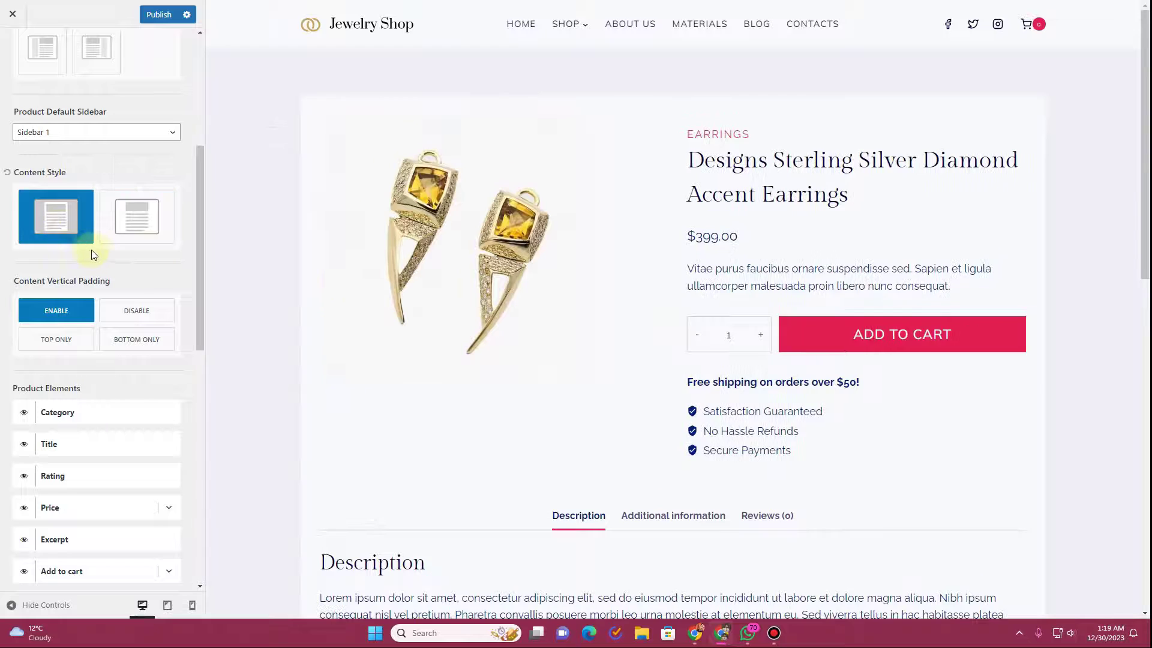
{"action": "scroll", "coordinate": [54, 177], "scroll_direction": "down", "scroll_amount": 2}
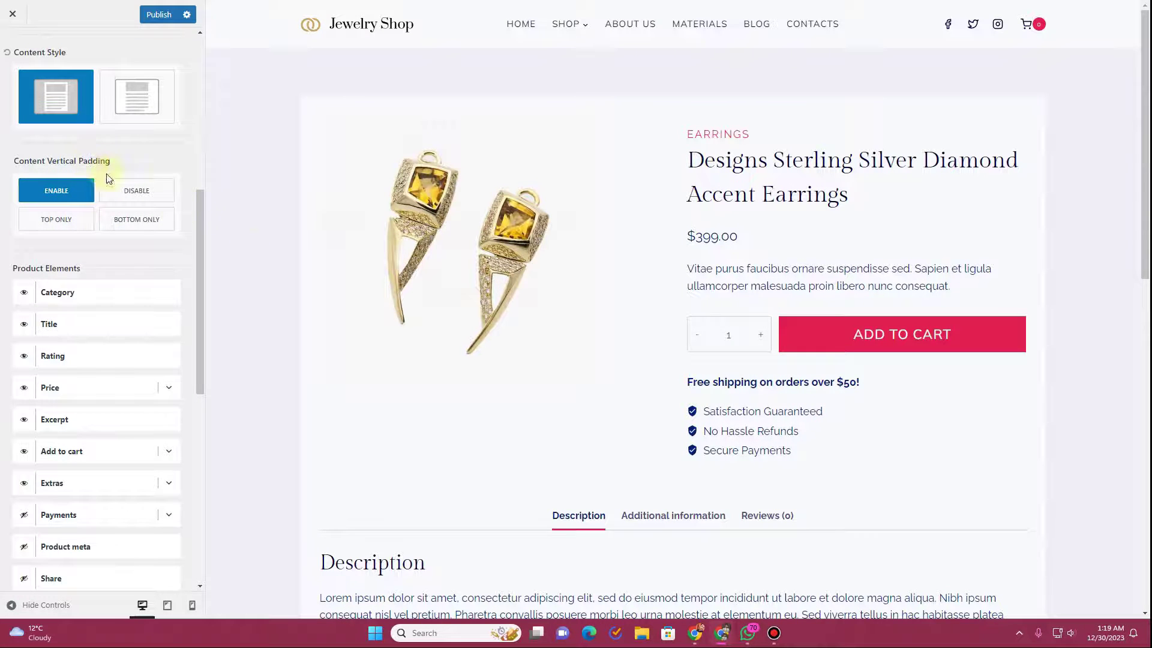
Set Content Vertical Padding to Enable after trying off, bottom-only and top-only, checking the page down to Related Products.
{"action": "scroll", "coordinate": [246, 250], "scroll_direction": "down", "scroll_amount": 5}
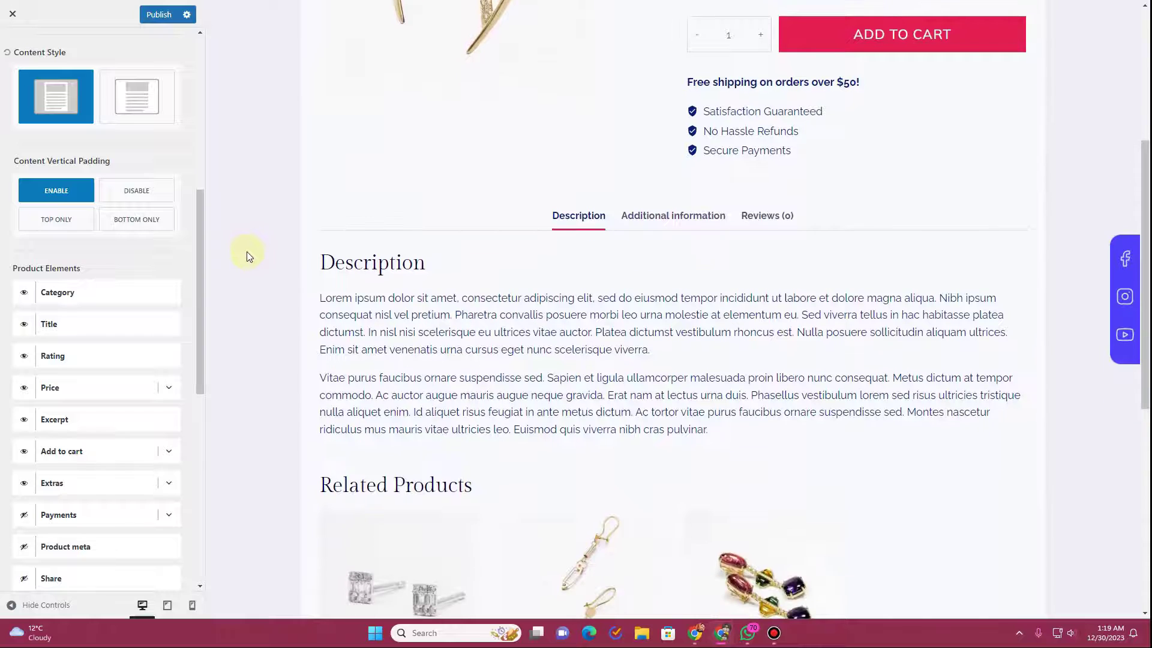
{"action": "left_click", "coordinate": [145, 190]}
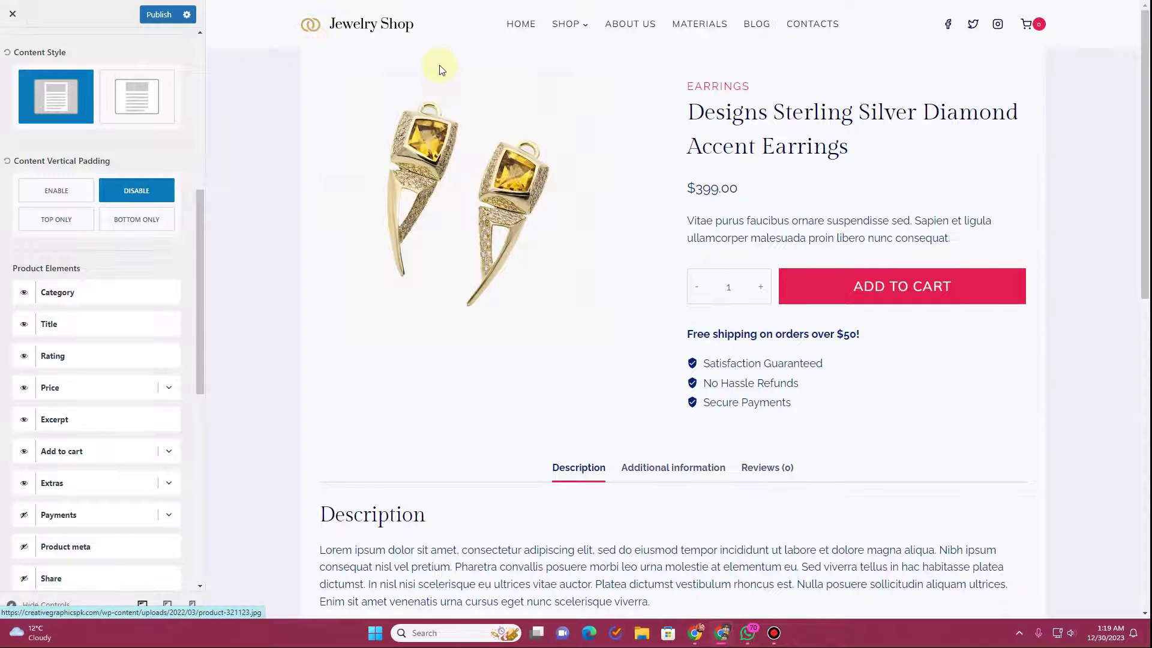
{"action": "left_click", "coordinate": [49, 205]}
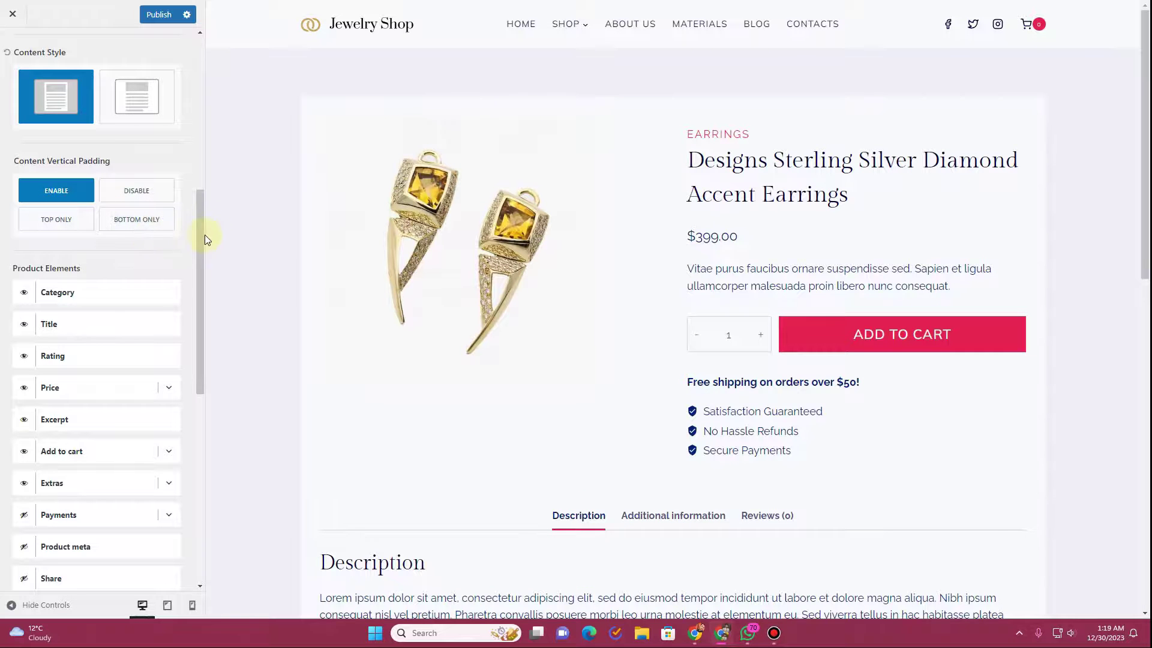
{"action": "scroll", "coordinate": [250, 258], "scroll_direction": "down", "scroll_amount": 12}
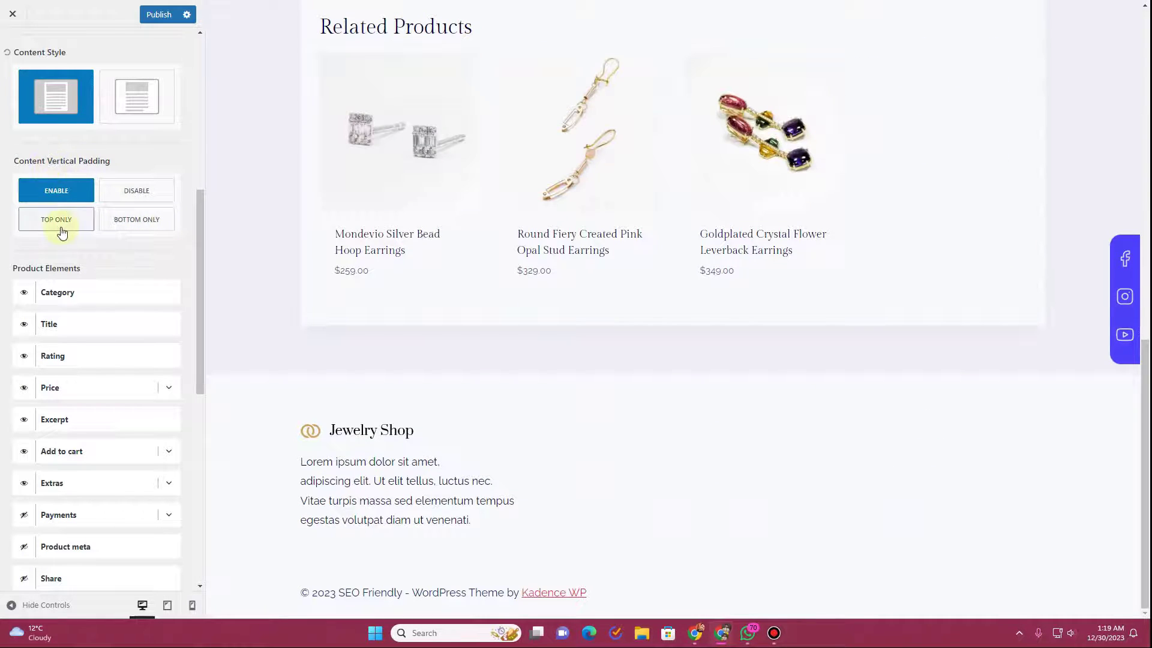
{"action": "left_click", "coordinate": [131, 222]}
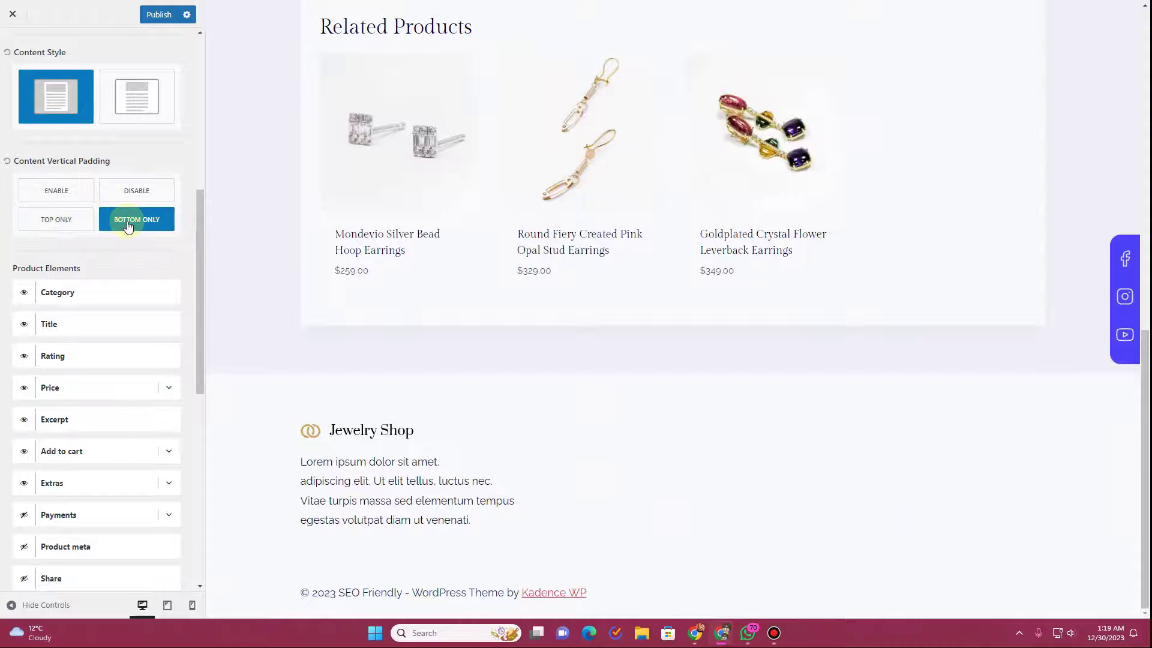
{"action": "left_click", "coordinate": [54, 216]}
{"action": "left_click", "coordinate": [62, 198]}
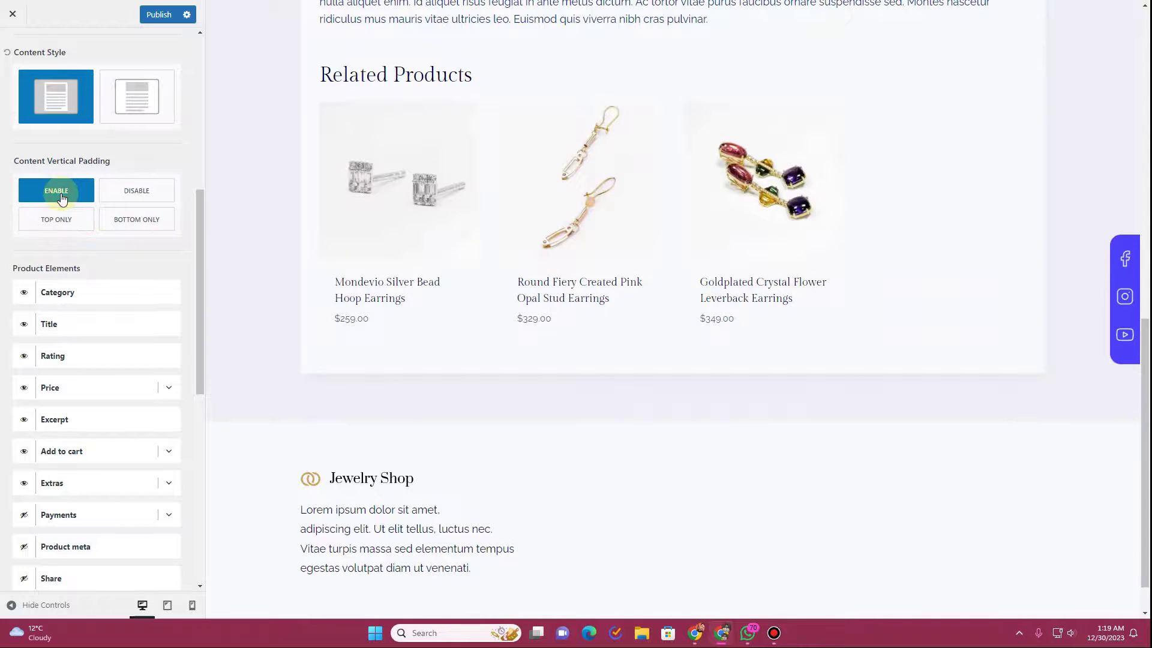
{"action": "scroll", "coordinate": [110, 240], "scroll_direction": "up", "scroll_amount": 7}
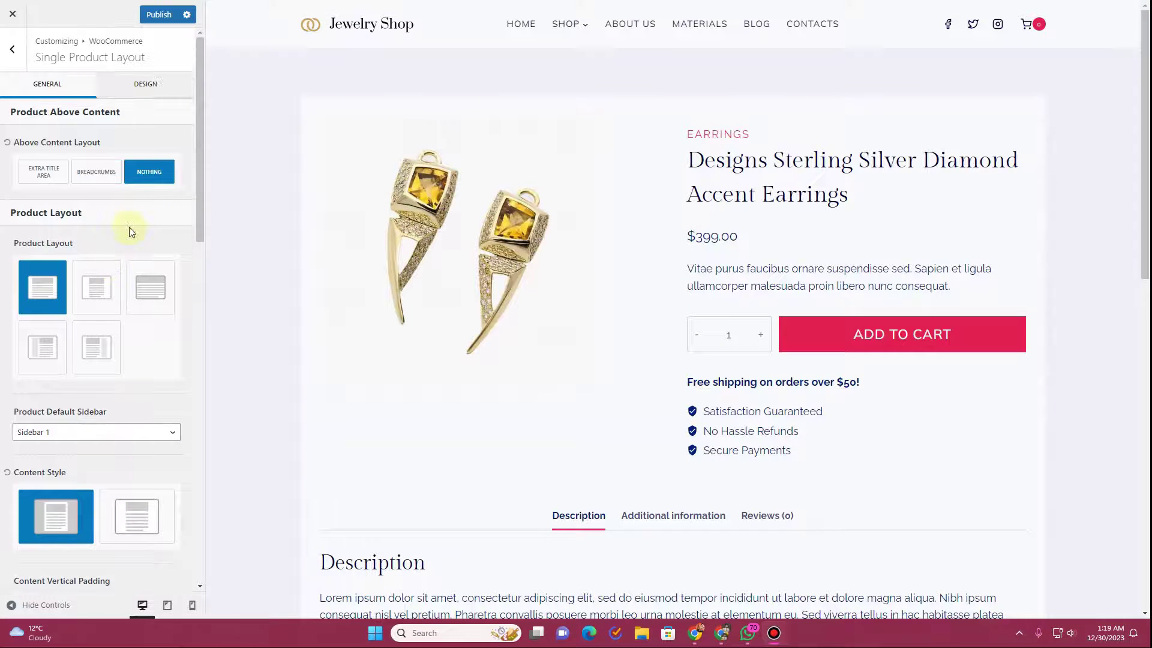
{"action": "scroll", "coordinate": [283, 216], "scroll_direction": "down", "scroll_amount": 12}
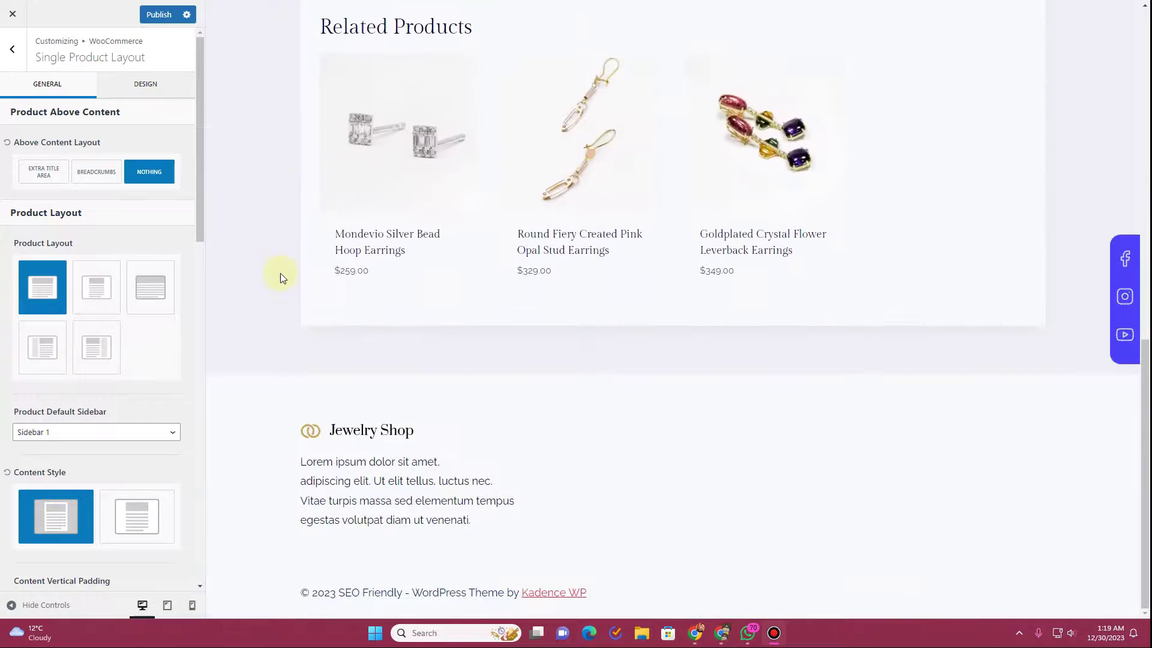
{"action": "scroll", "coordinate": [102, 336], "scroll_direction": "down", "scroll_amount": 8}
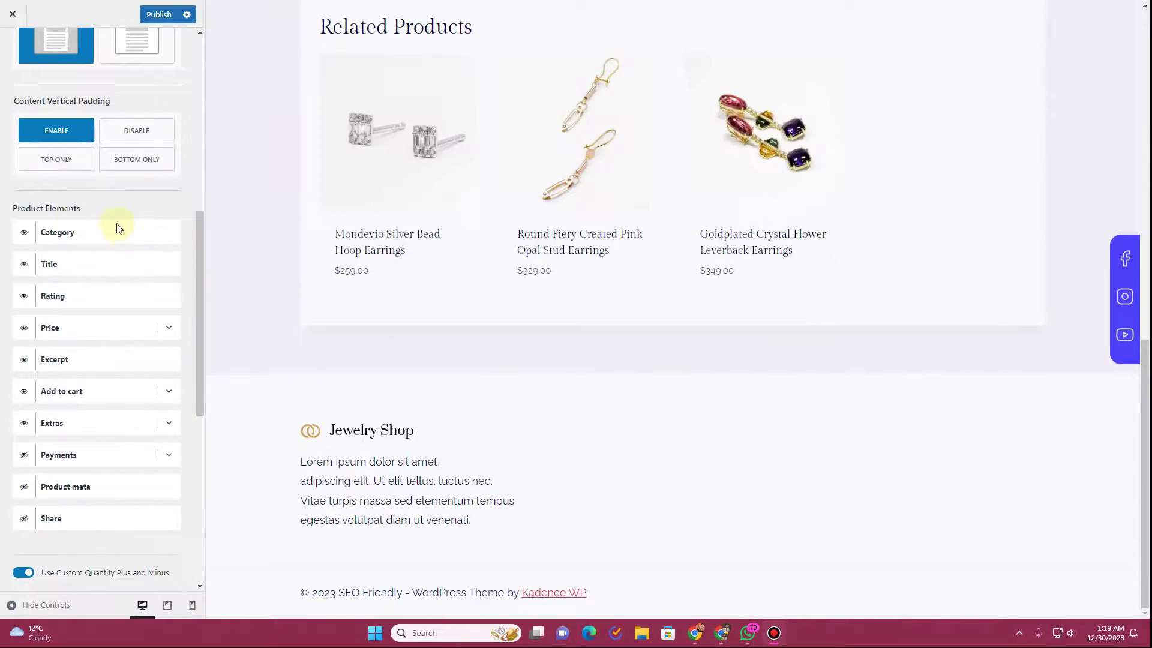
{"action": "scroll", "coordinate": [294, 294], "scroll_direction": "up", "scroll_amount": 12}
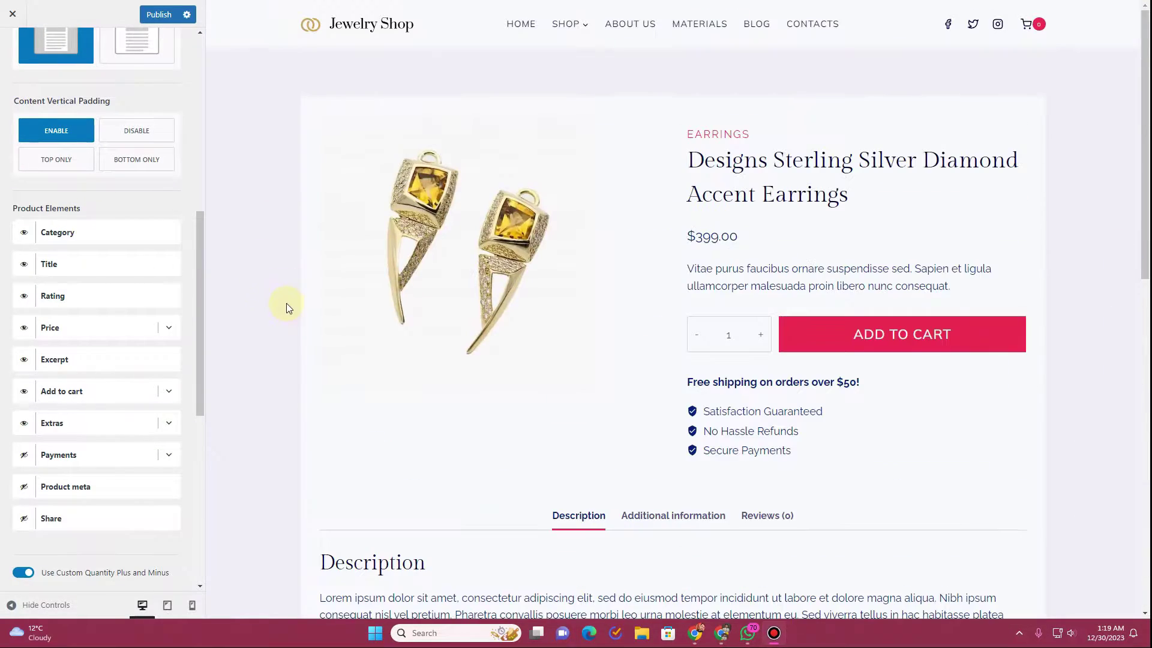
Toggle Category off and back on, hide Rating, and expand the Price element options.
{"action": "left_click", "coordinate": [27, 237]}
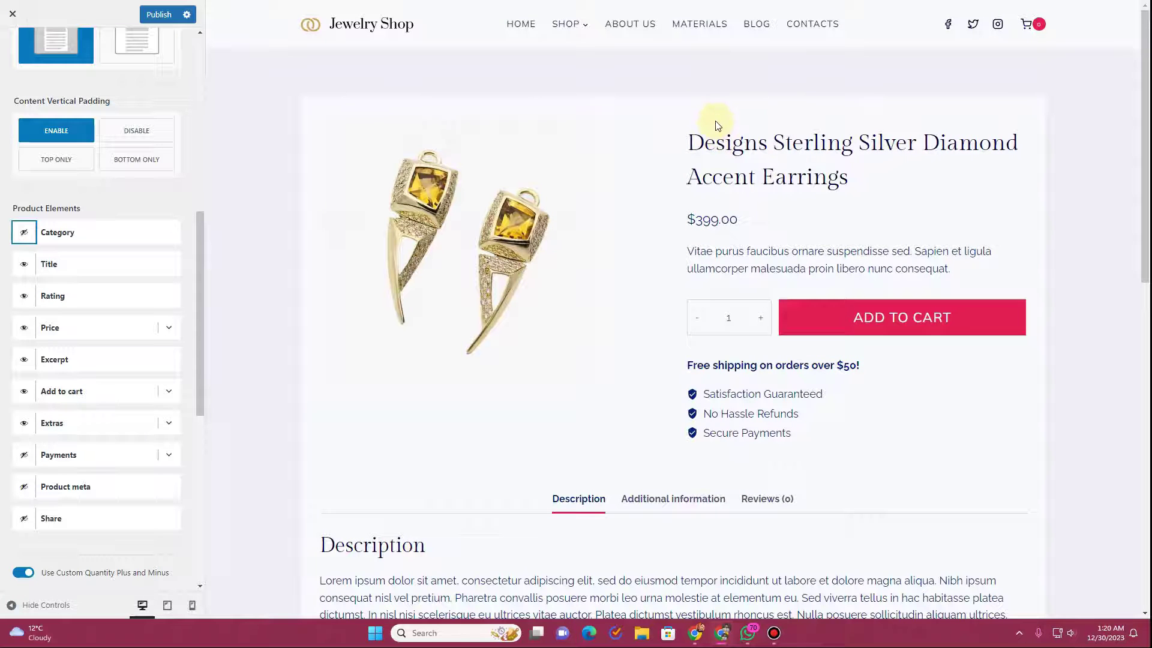
{"action": "left_click", "coordinate": [25, 235]}
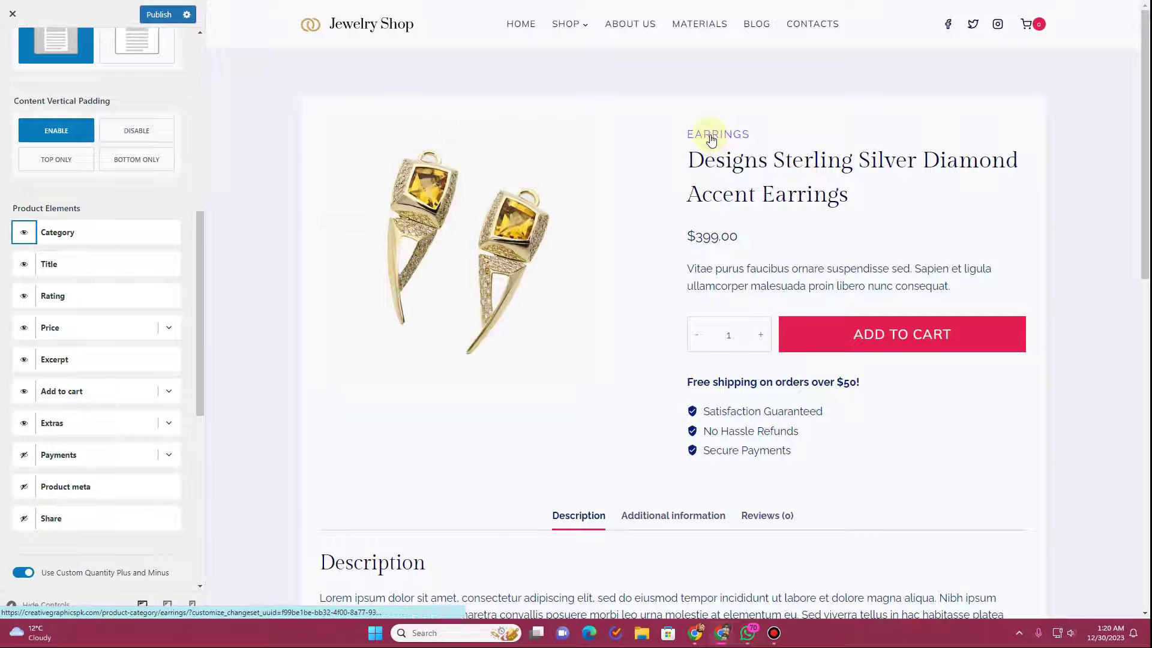
{"action": "left_click", "coordinate": [33, 303]}
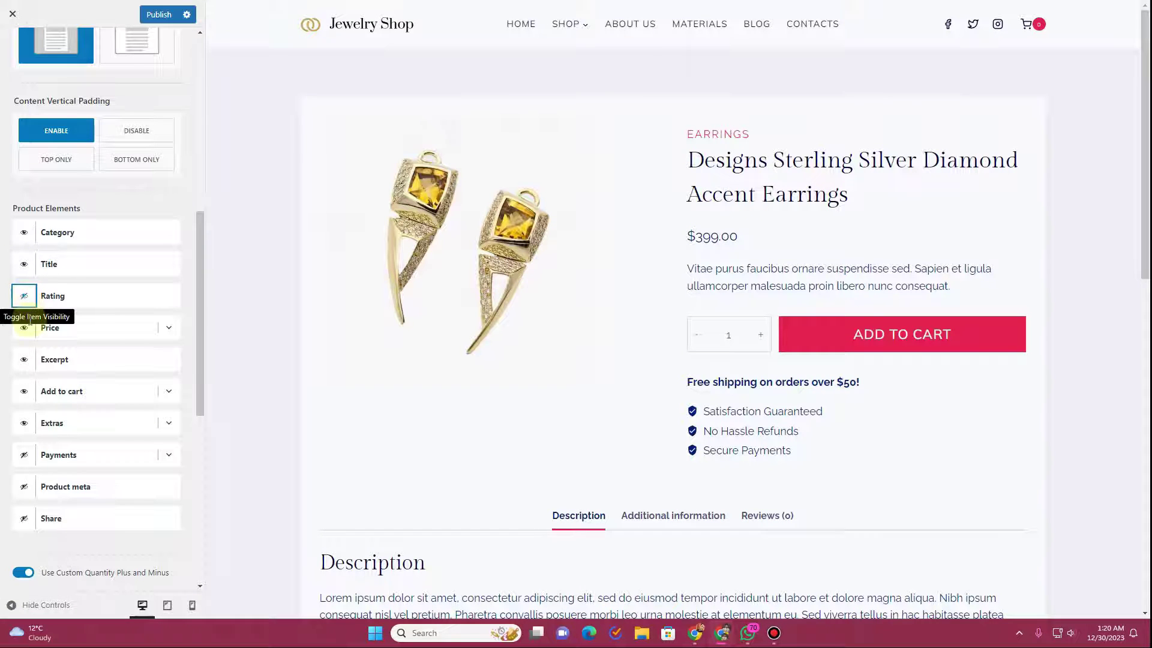
{"action": "left_click", "coordinate": [168, 329]}
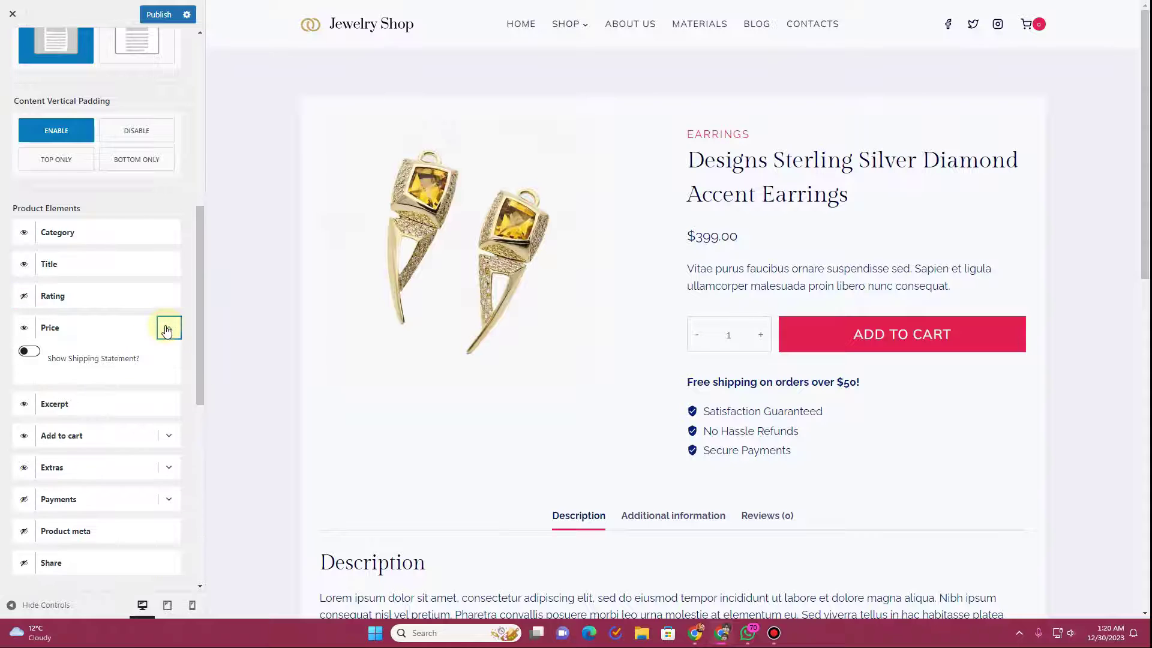
Turn on the price shipping statement and change its excerpt from 'Free Shipping' to 'Tax free'.
{"action": "left_click", "coordinate": [31, 353]}
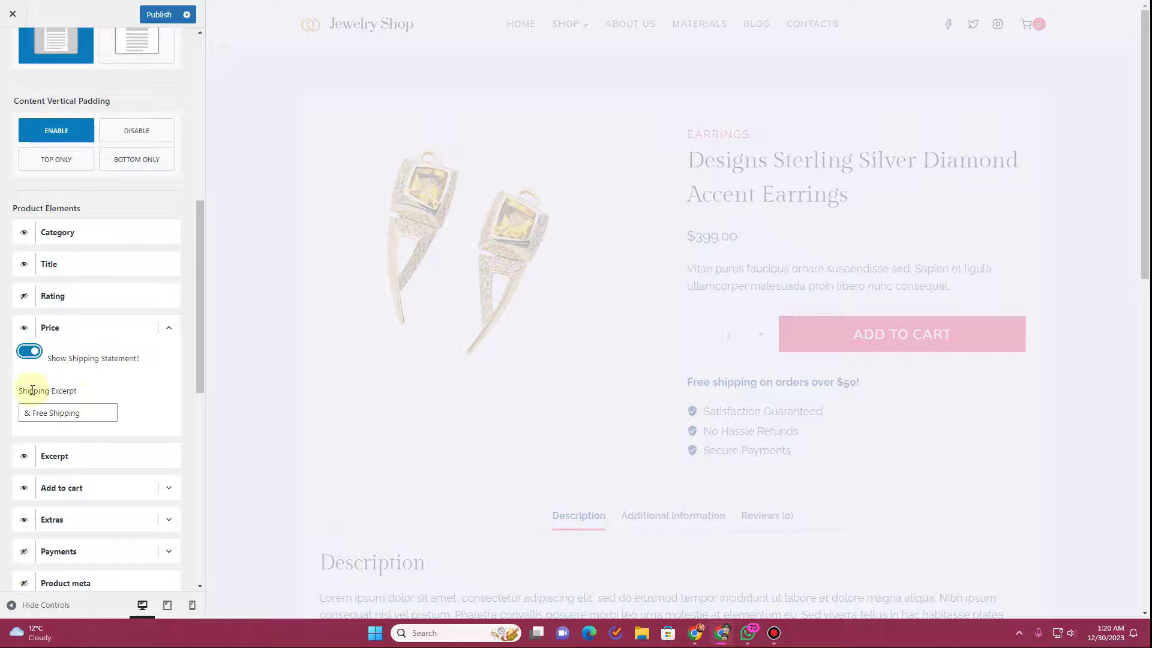
{"action": "left_click", "coordinate": [838, 234]}
{"action": "left_click_drag", "start_coordinate": [819, 238], "coordinate": [737, 237]}
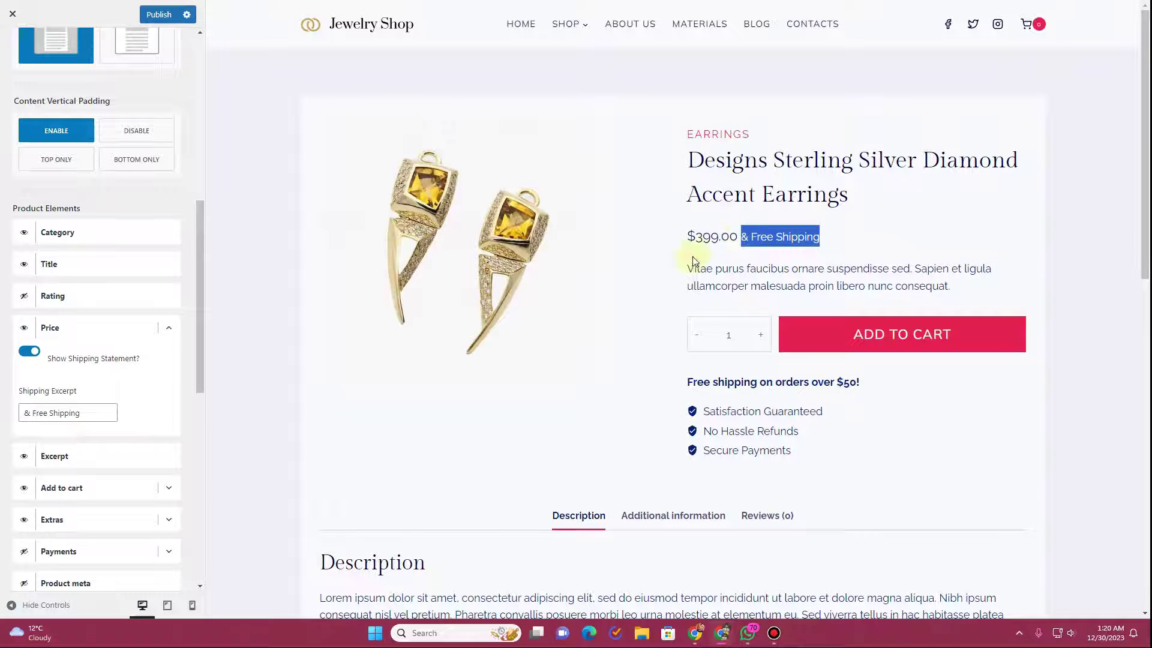
{"action": "left_click_drag", "start_coordinate": [84, 413], "coordinate": [22, 413]}
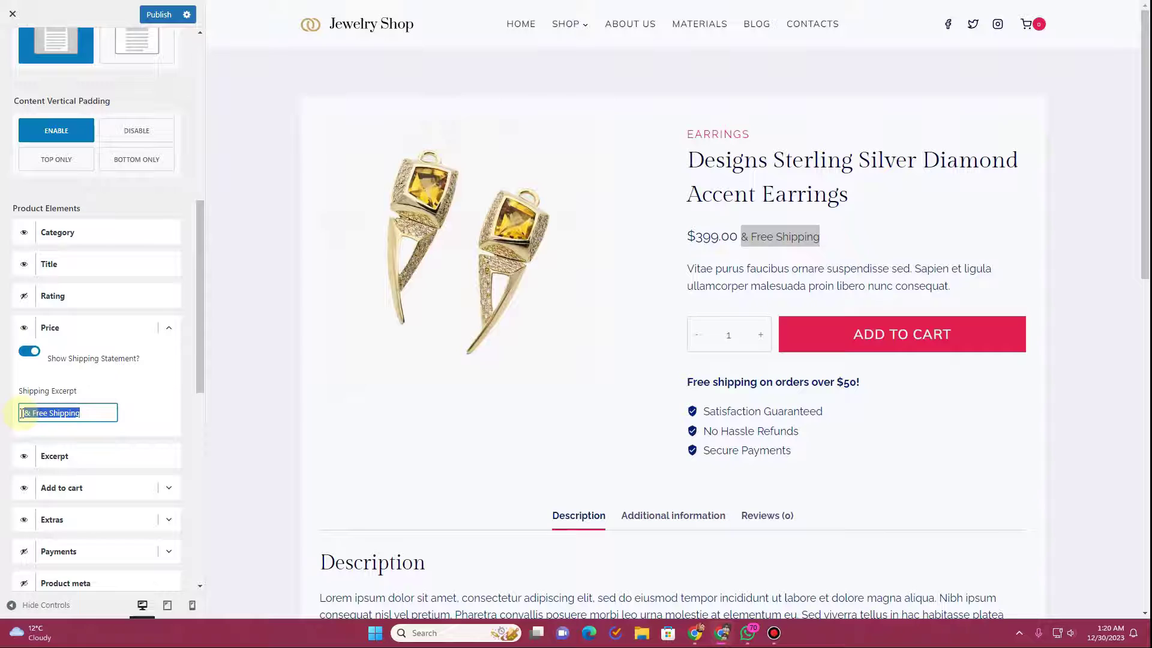
{"action": "left_click_drag", "start_coordinate": [118, 412], "coordinate": [33, 413]}
{"action": "type", "text": "Tax free"}
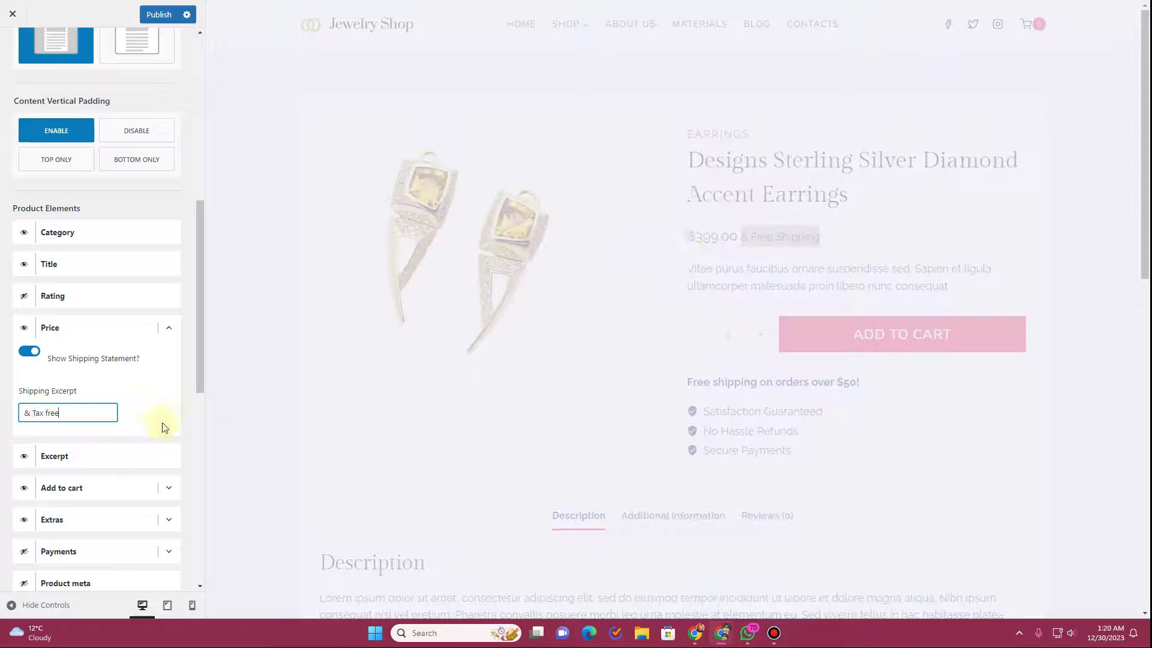
{"action": "left_click_drag", "start_coordinate": [760, 237], "coordinate": [767, 237]}
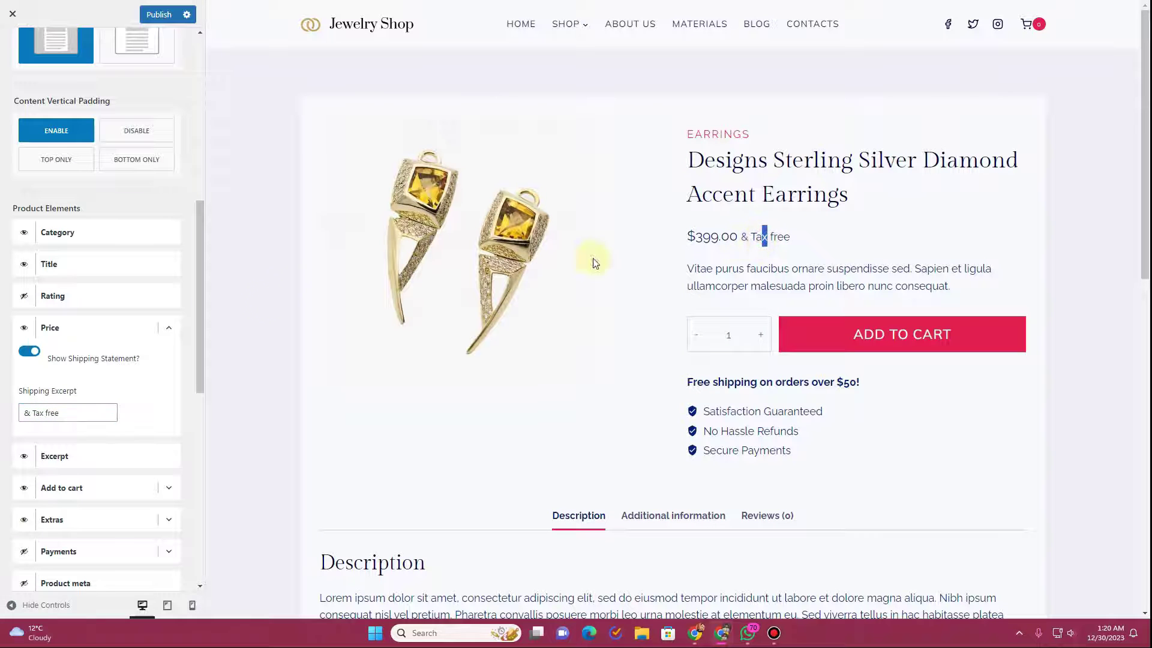
Switch the shipping statement off so only $399.00 shows, and collapse Price.
{"action": "left_click", "coordinate": [24, 352]}
{"action": "left_click", "coordinate": [169, 328]}
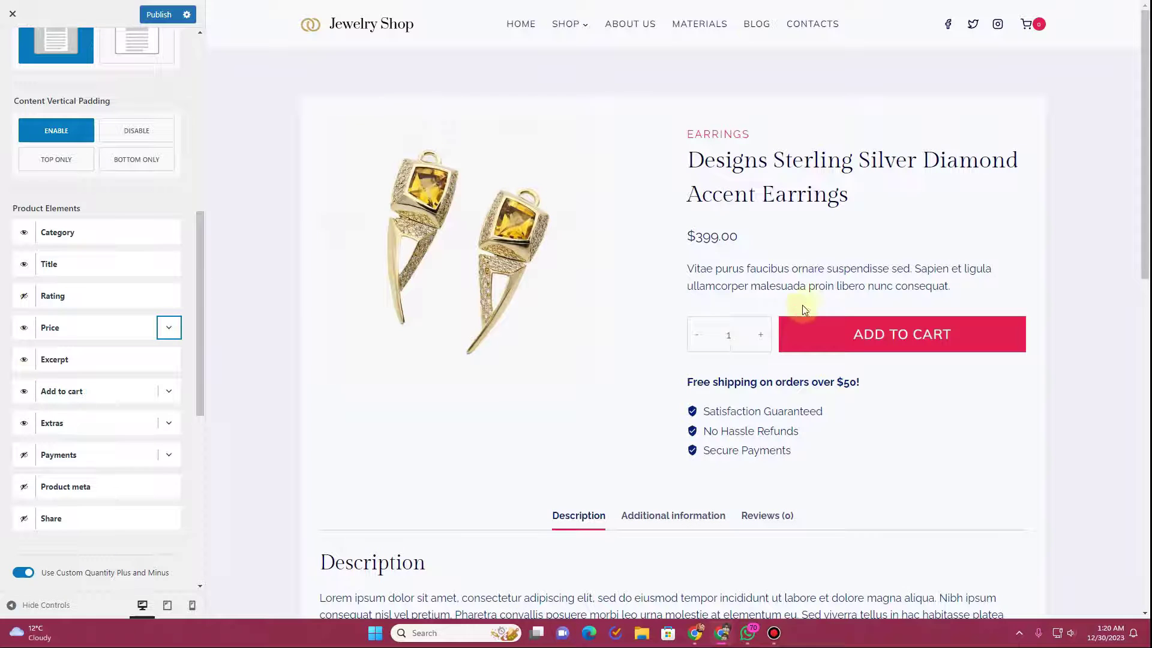
{"action": "left_click_drag", "start_coordinate": [689, 265], "coordinate": [993, 294]}
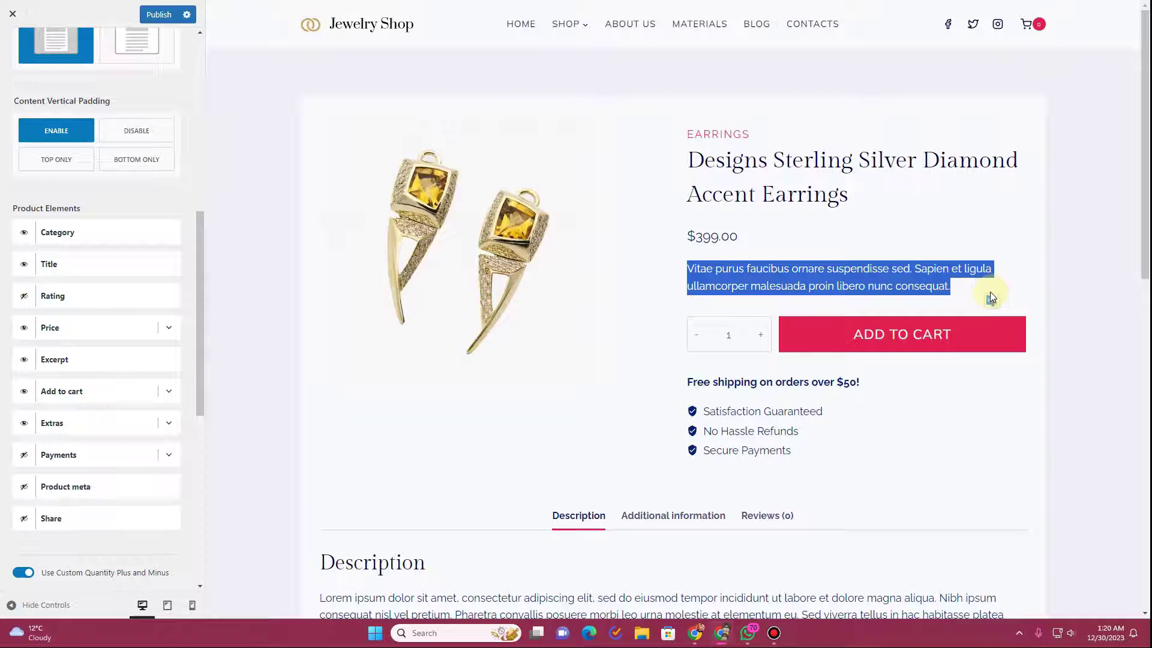
Try the Normal and Medium-Large add-to-cart button sizes, then set it back to Large.
{"action": "left_click", "coordinate": [169, 393]}
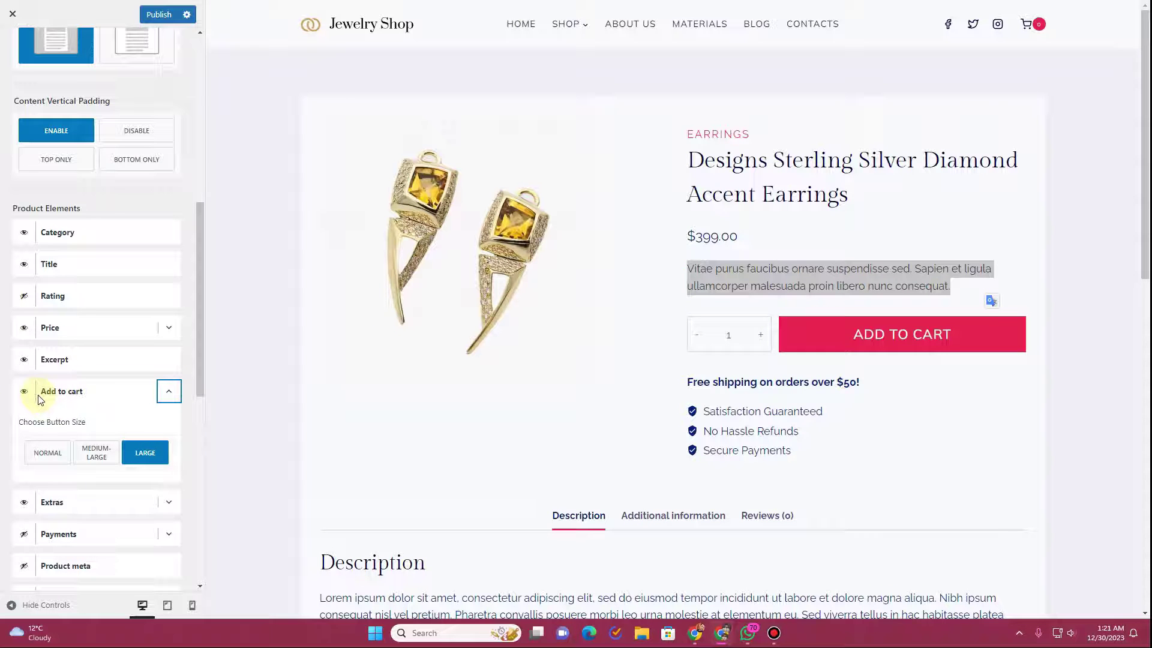
{"action": "left_click", "coordinate": [56, 457]}
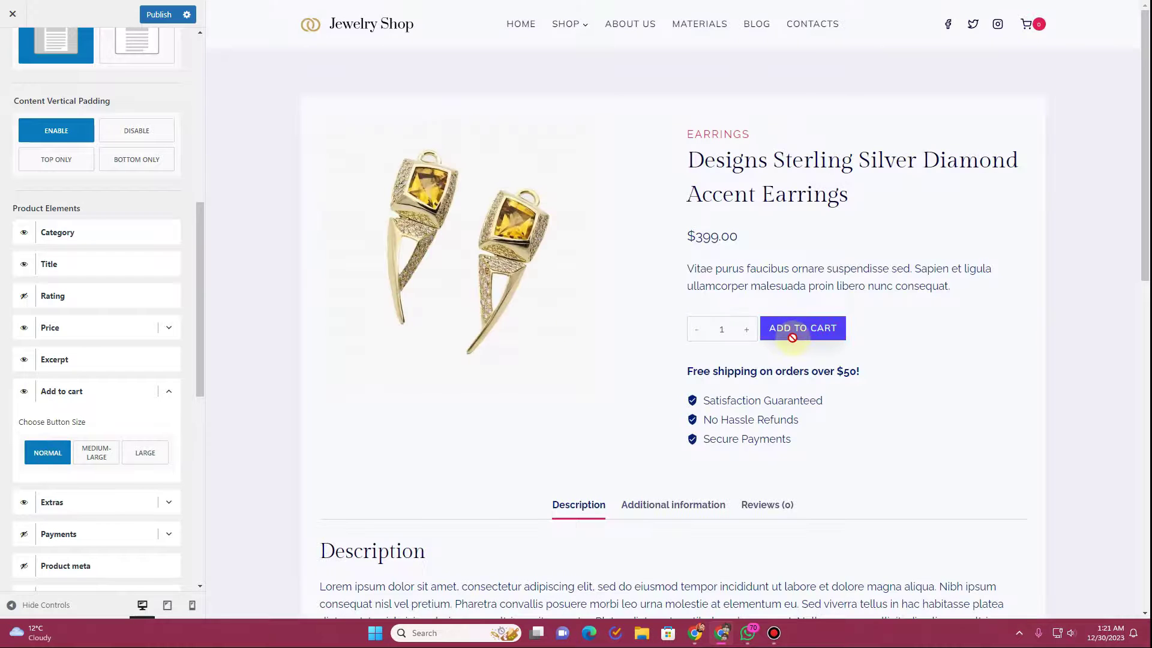
{"action": "left_click", "coordinate": [96, 452]}
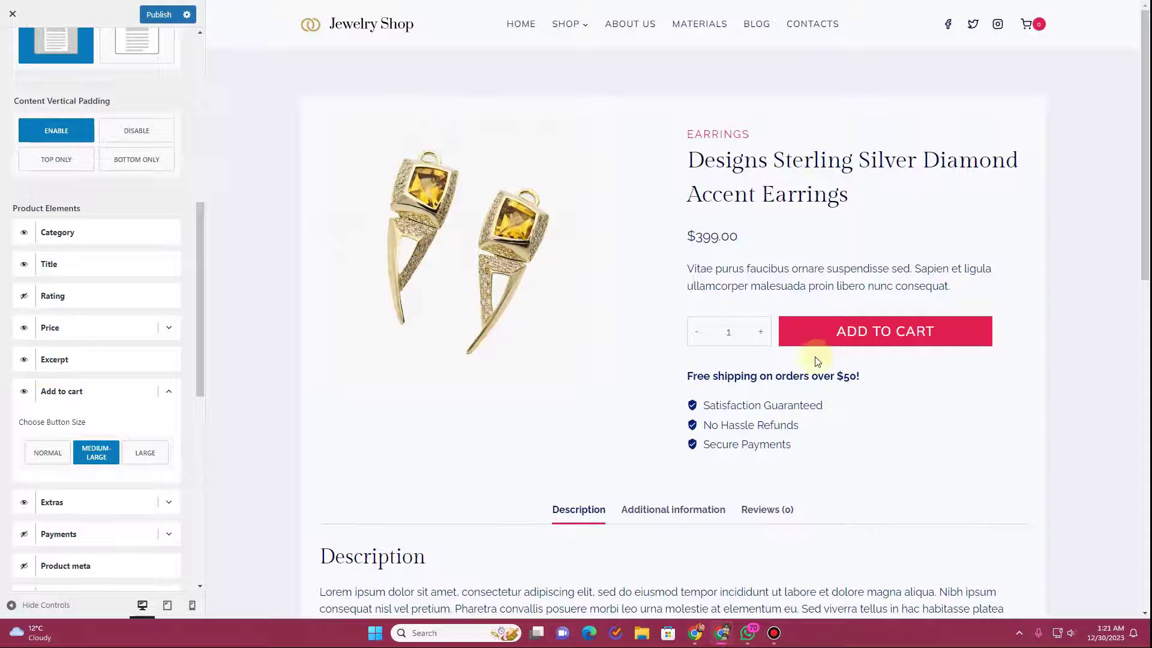
{"action": "left_click", "coordinate": [145, 454]}
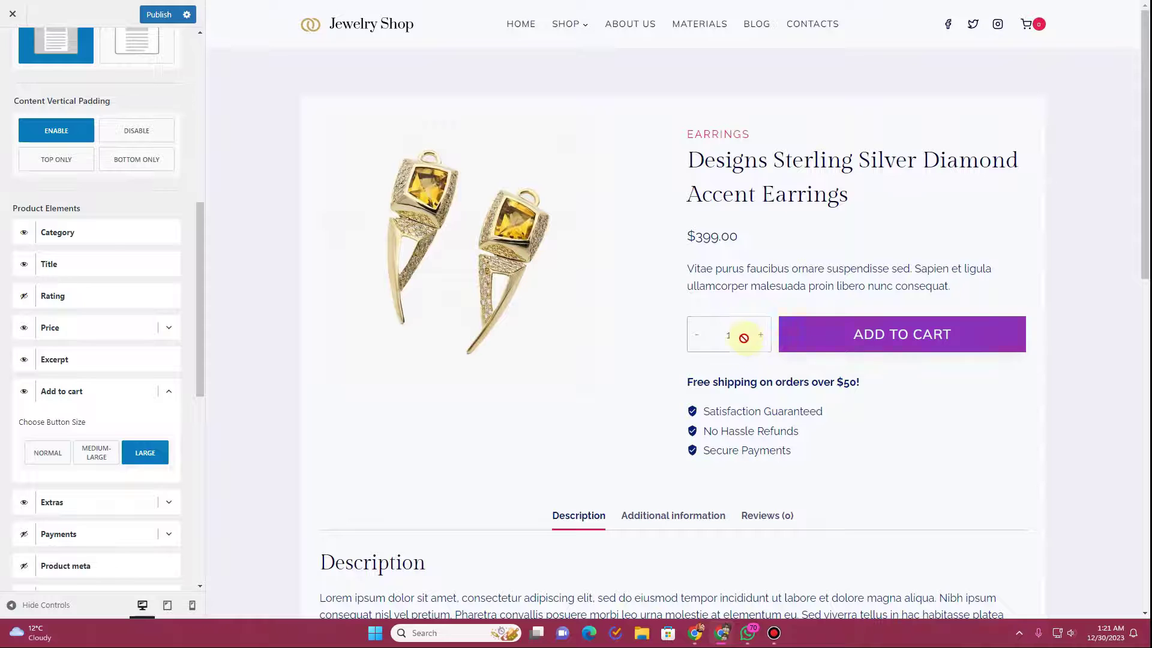
{"action": "scroll", "coordinate": [192, 322], "scroll_direction": "down", "scroll_amount": 3}
Expand the Extras feature-list settings, then the Payments badge settings below the Fifth Feature fields.
{"action": "left_click", "coordinate": [168, 322]}
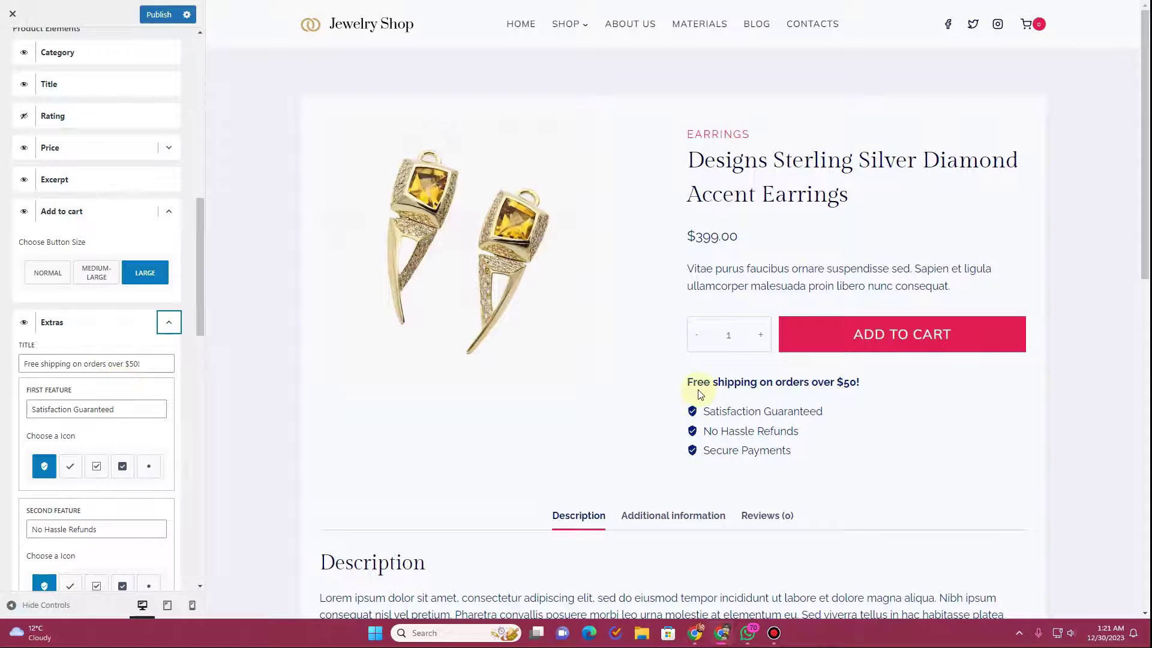
{"action": "left_click_drag", "start_coordinate": [607, 517], "coordinate": [676, 390]}
{"action": "scroll", "coordinate": [108, 425], "scroll_direction": "down", "scroll_amount": 8}
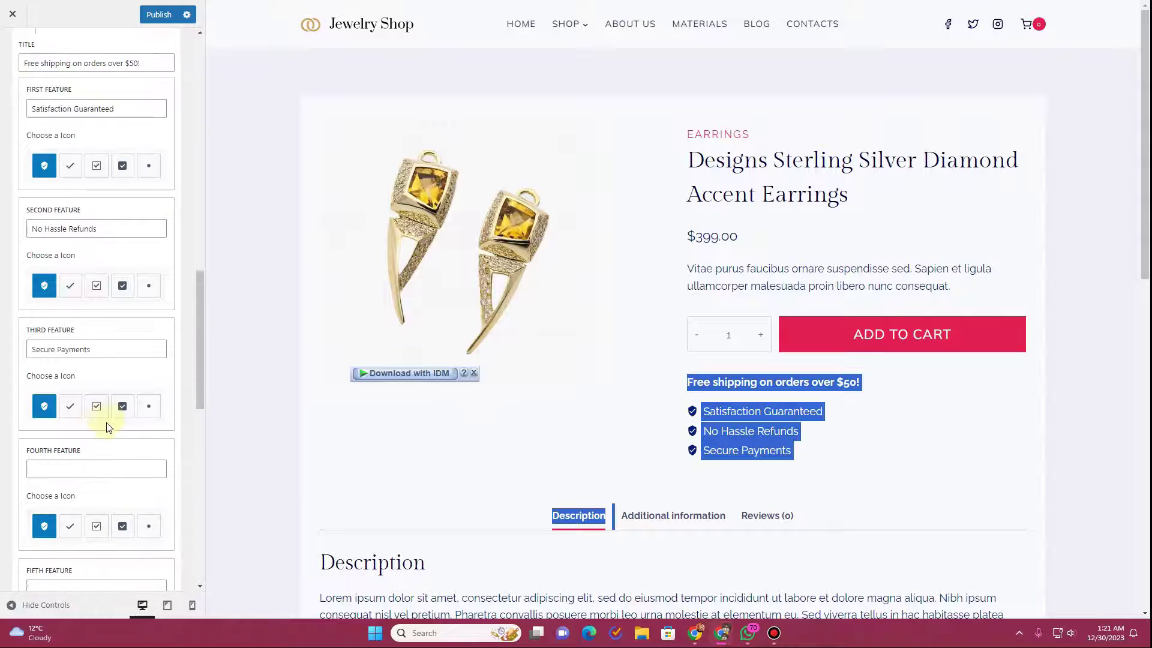
{"action": "scroll", "coordinate": [108, 426], "scroll_direction": "down", "scroll_amount": 1}
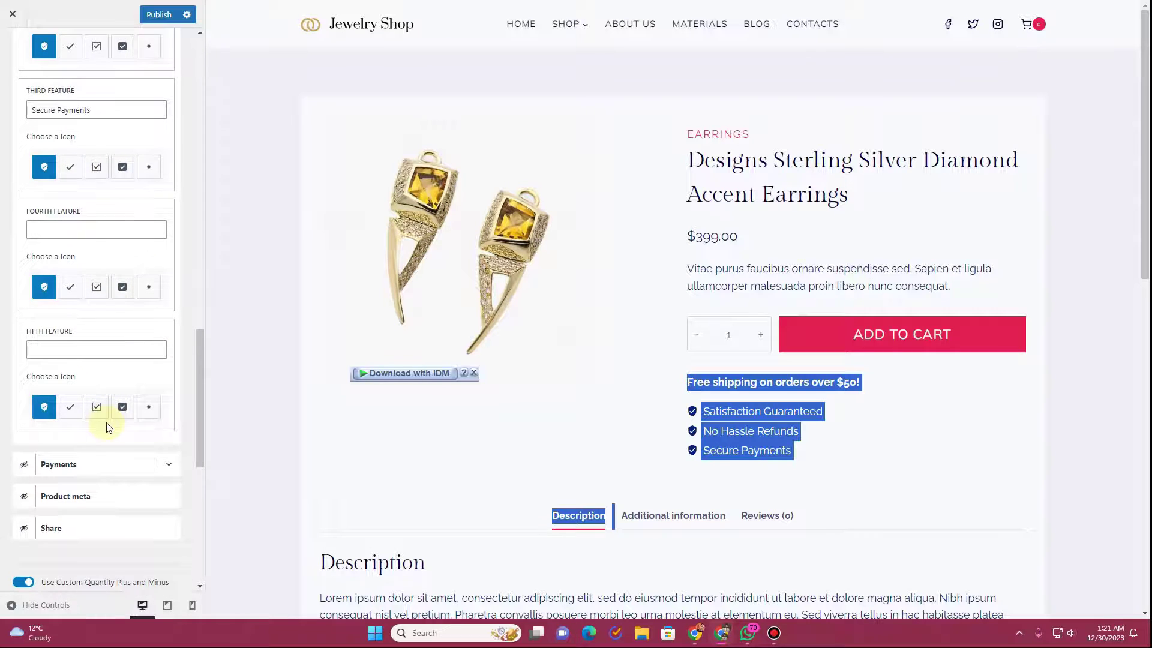
{"action": "scroll", "coordinate": [108, 426], "scroll_direction": "down", "scroll_amount": 1}
{"action": "left_click", "coordinate": [167, 410]}
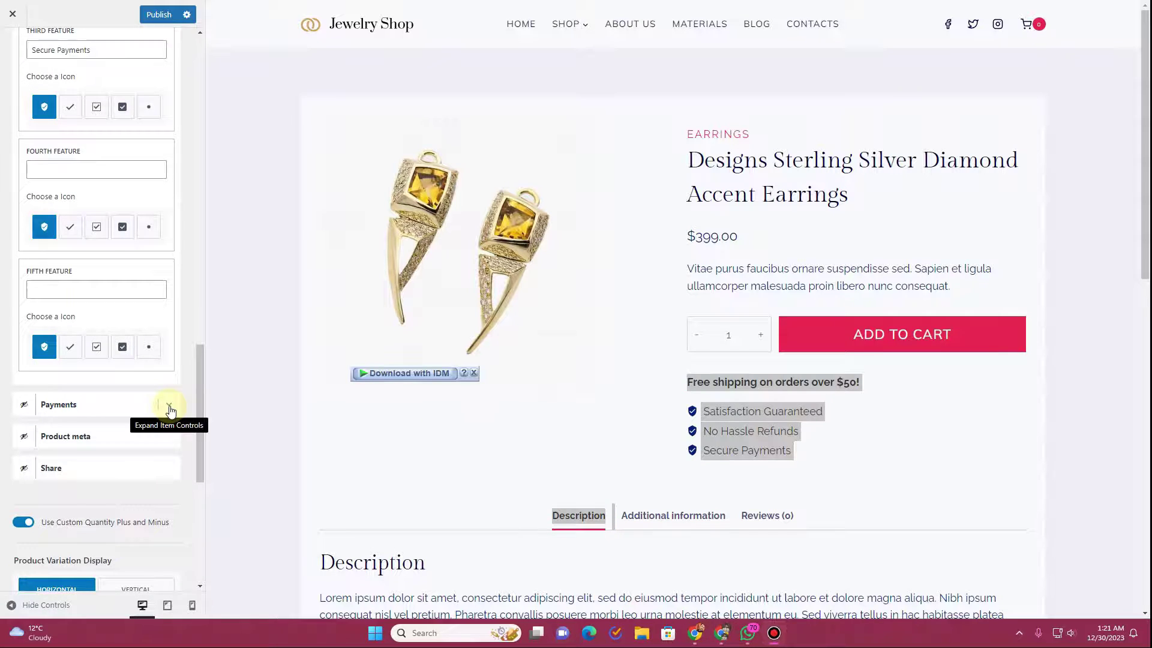
{"action": "left_click", "coordinate": [169, 408]}
{"action": "scroll", "coordinate": [85, 411], "scroll_direction": "down", "scroll_amount": 2}
Make the Payments box visible so GUARANTEED SAFE CHECKOUT appears on the product page.
{"action": "left_click", "coordinate": [24, 284]}
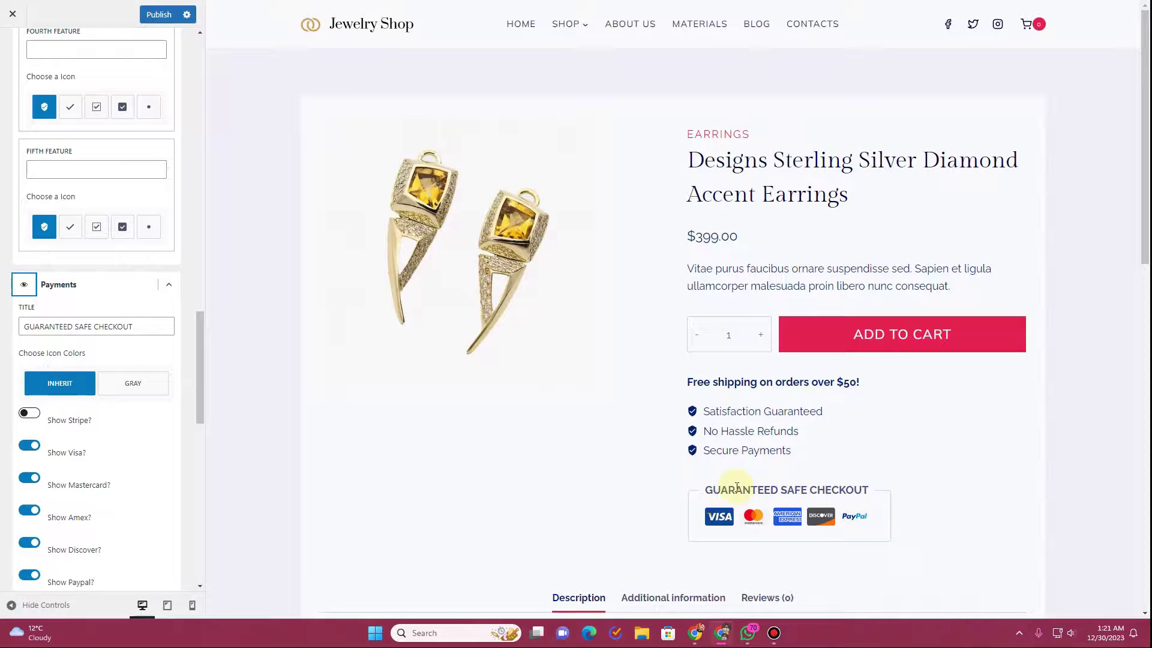
{"action": "left_click_drag", "start_coordinate": [708, 489], "coordinate": [862, 489]}
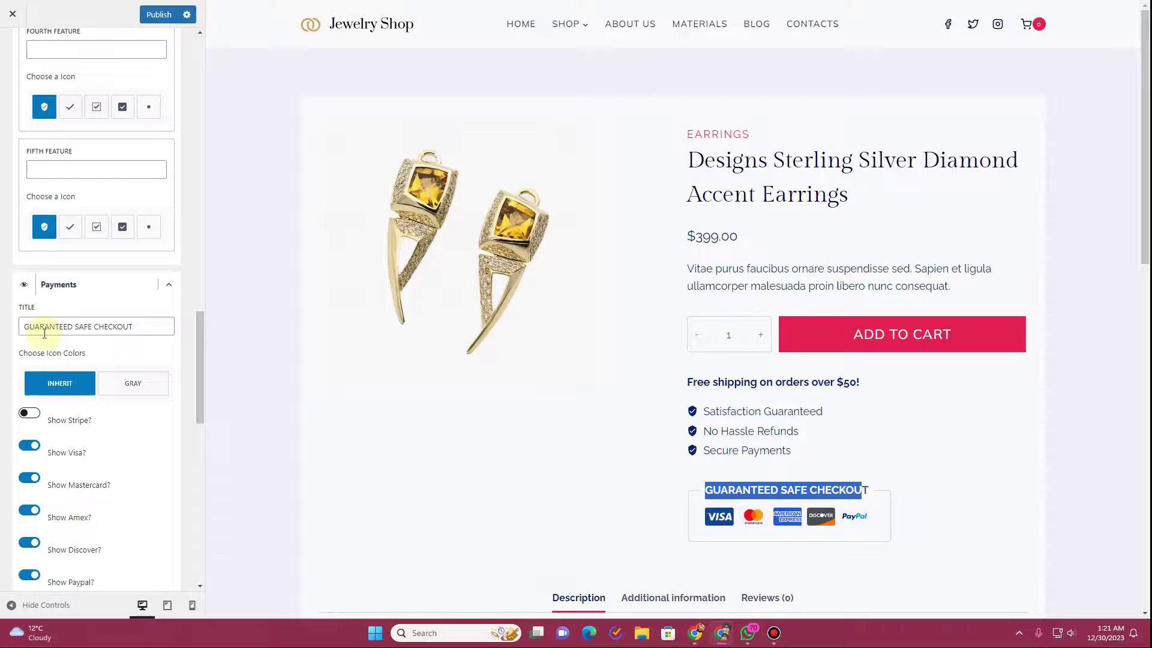
{"action": "left_click_drag", "start_coordinate": [150, 326], "coordinate": [24, 327]}
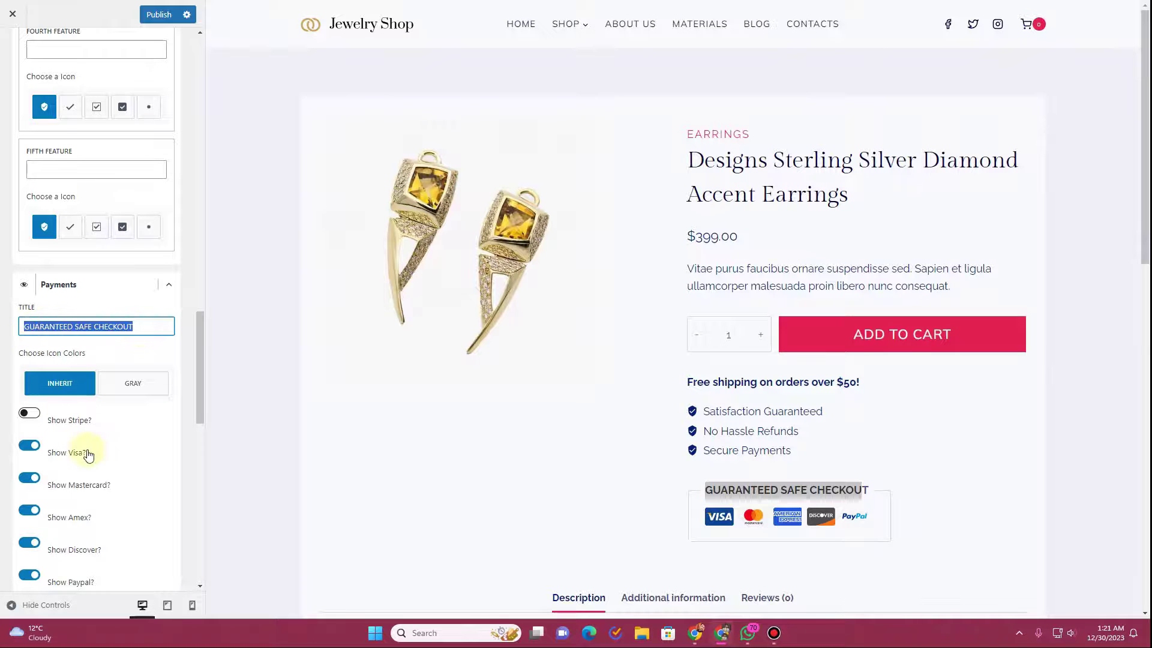
{"action": "scroll", "coordinate": [81, 450], "scroll_direction": "down", "scroll_amount": 2}
Turn on Show Stripe, and try Show Custom 01 before switching it back off.
{"action": "left_click", "coordinate": [31, 293]}
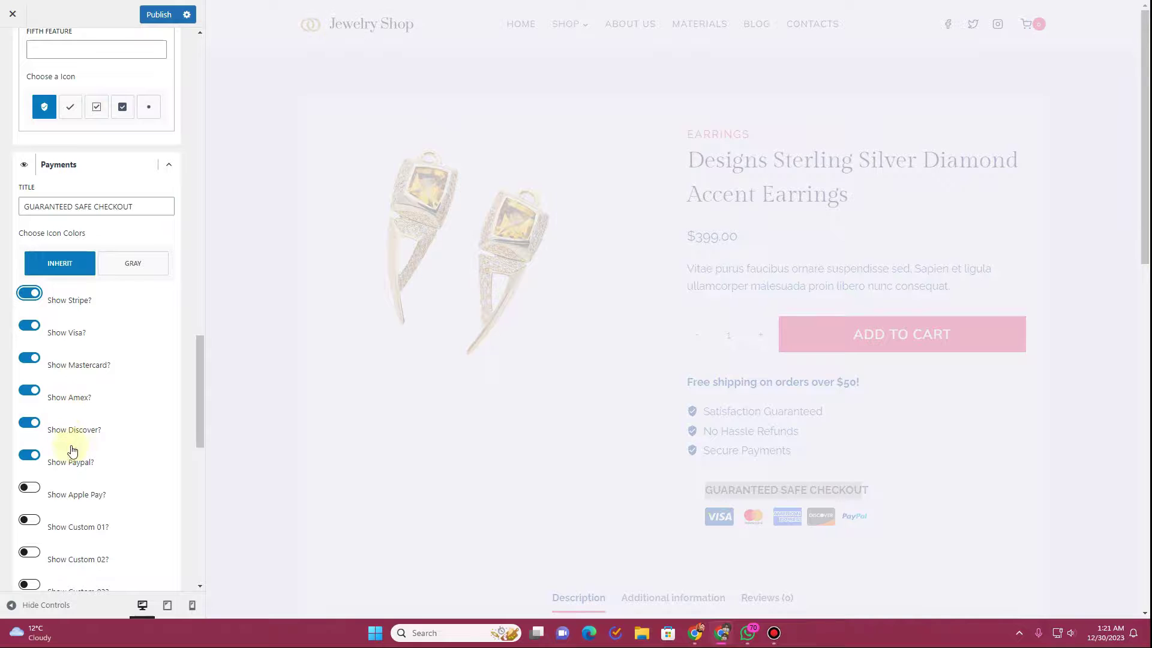
{"action": "scroll", "coordinate": [78, 468], "scroll_direction": "down", "scroll_amount": 2}
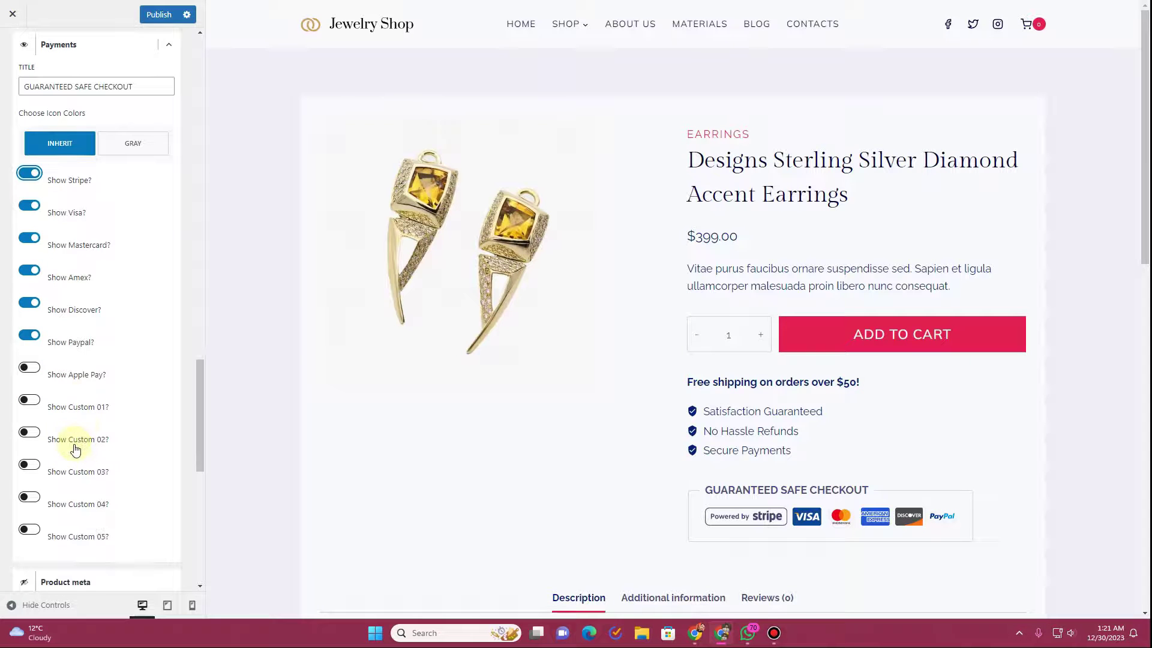
{"action": "left_click", "coordinate": [29, 399]}
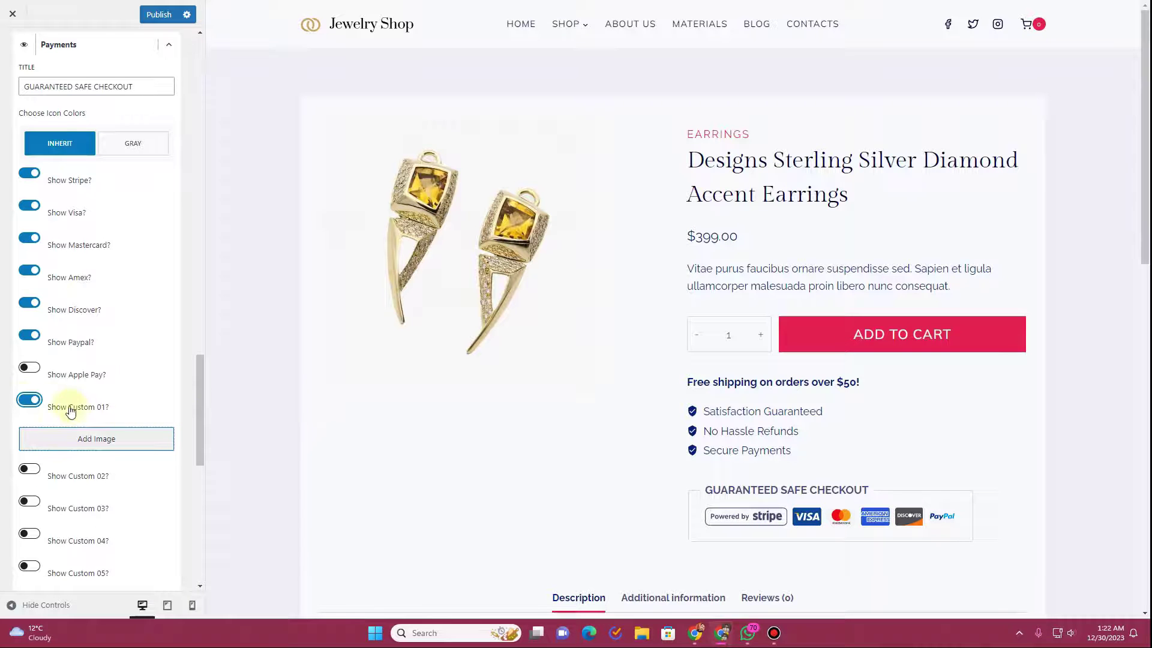
{"action": "left_click", "coordinate": [28, 399]}
{"action": "scroll", "coordinate": [69, 345], "scroll_direction": "down", "scroll_amount": 4}
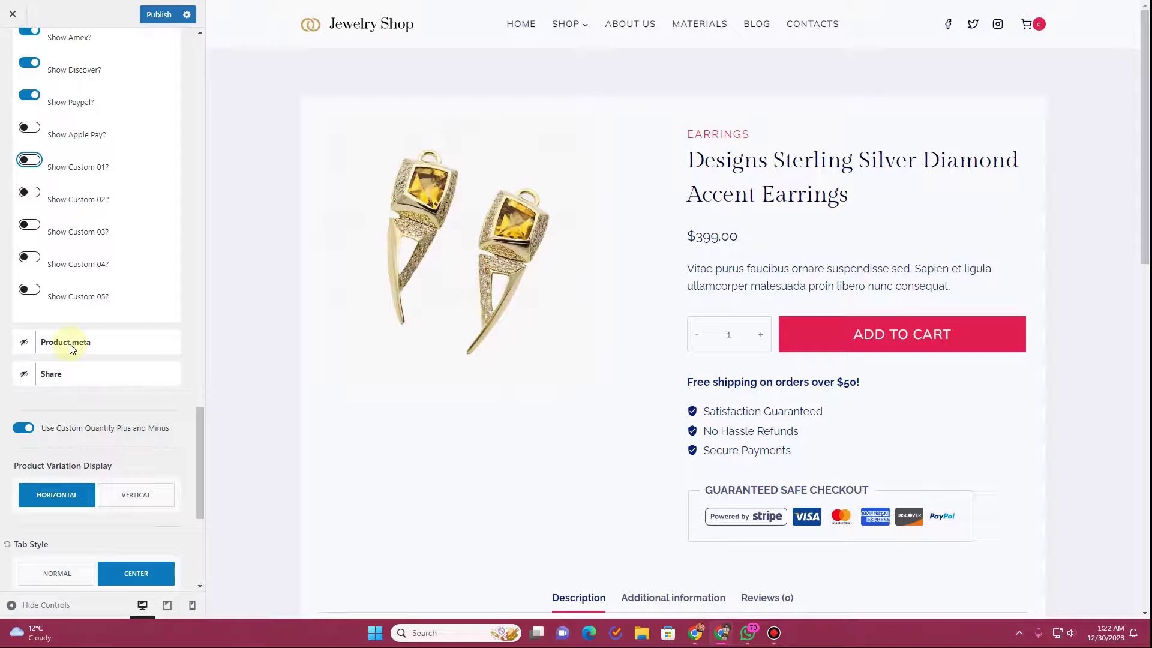
Turn off 'Use Custom Quantity Plus and Minus' after testing the preview's quantity + button.
{"action": "scroll", "coordinate": [69, 349], "scroll_direction": "down", "scroll_amount": 3}
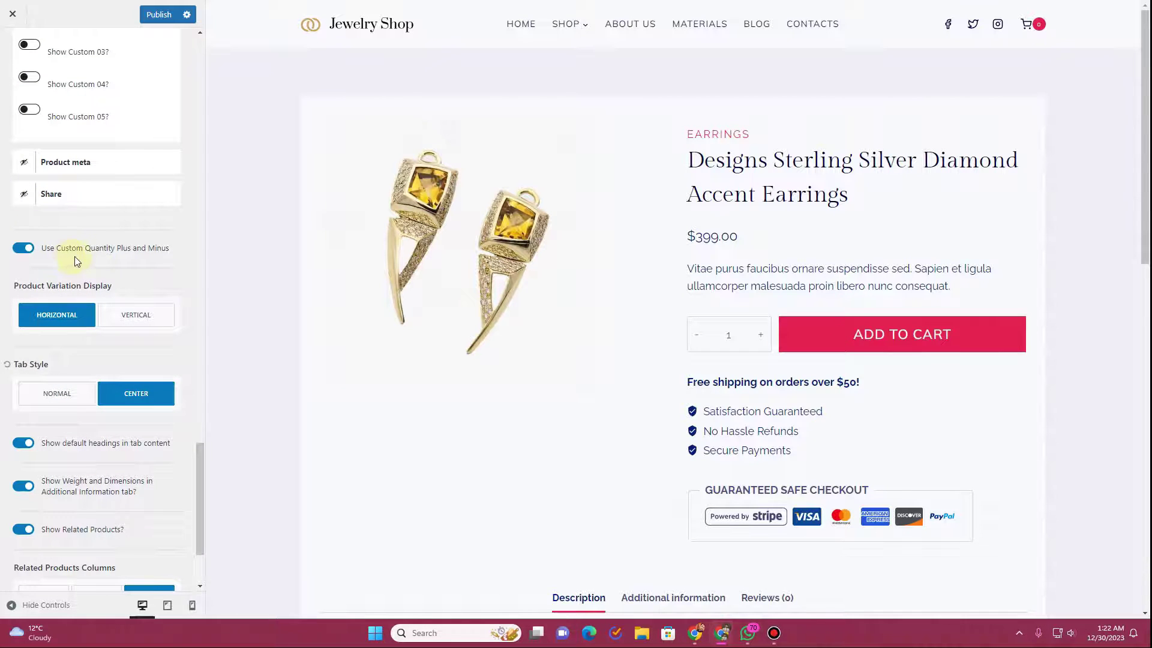
{"action": "left_click", "coordinate": [761, 334]}
{"action": "left_click", "coordinate": [24, 248]}
{"action": "left_click", "coordinate": [761, 336]}
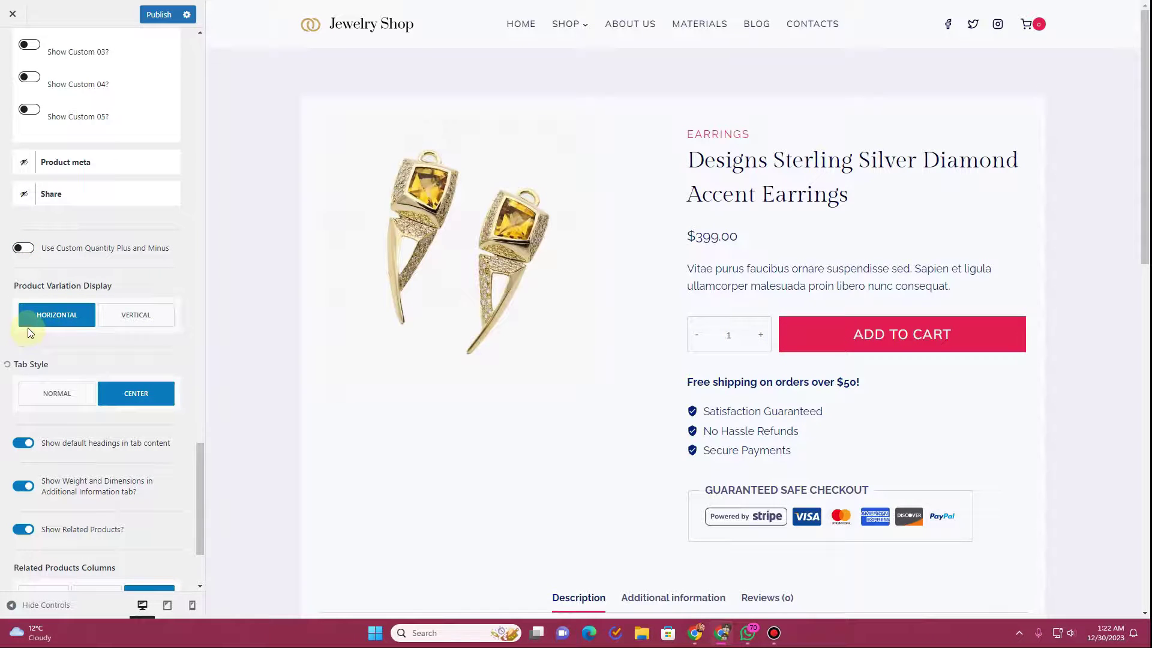
{"action": "left_click_drag", "start_coordinate": [20, 283], "coordinate": [133, 288]}
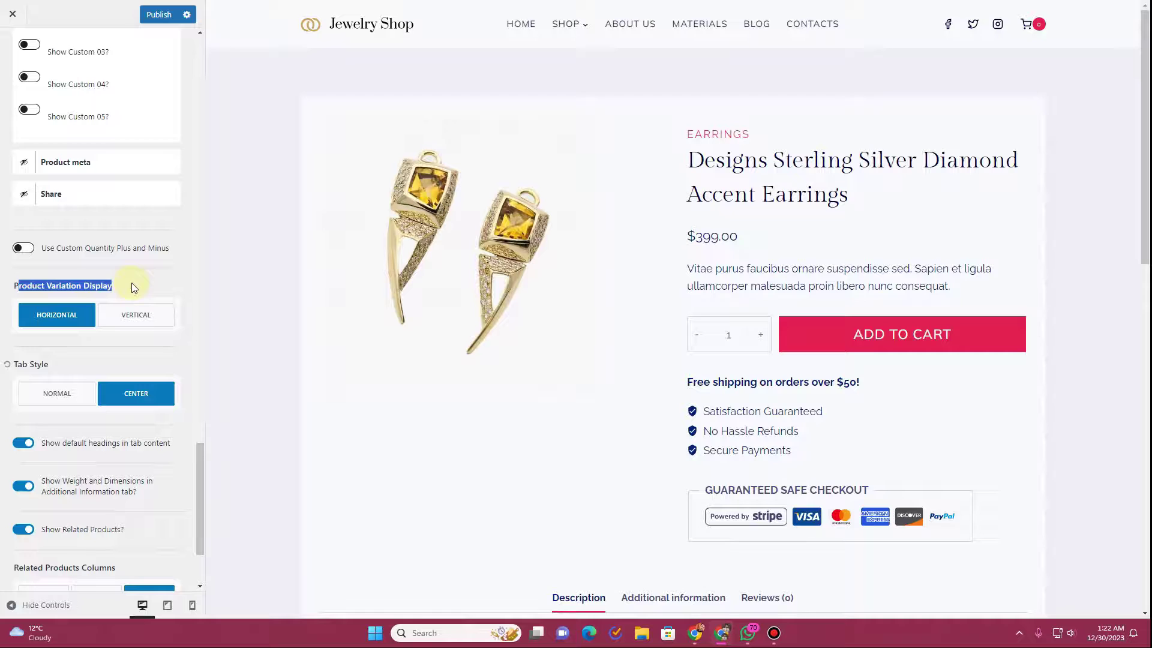
{"action": "left_click", "coordinate": [136, 288]}
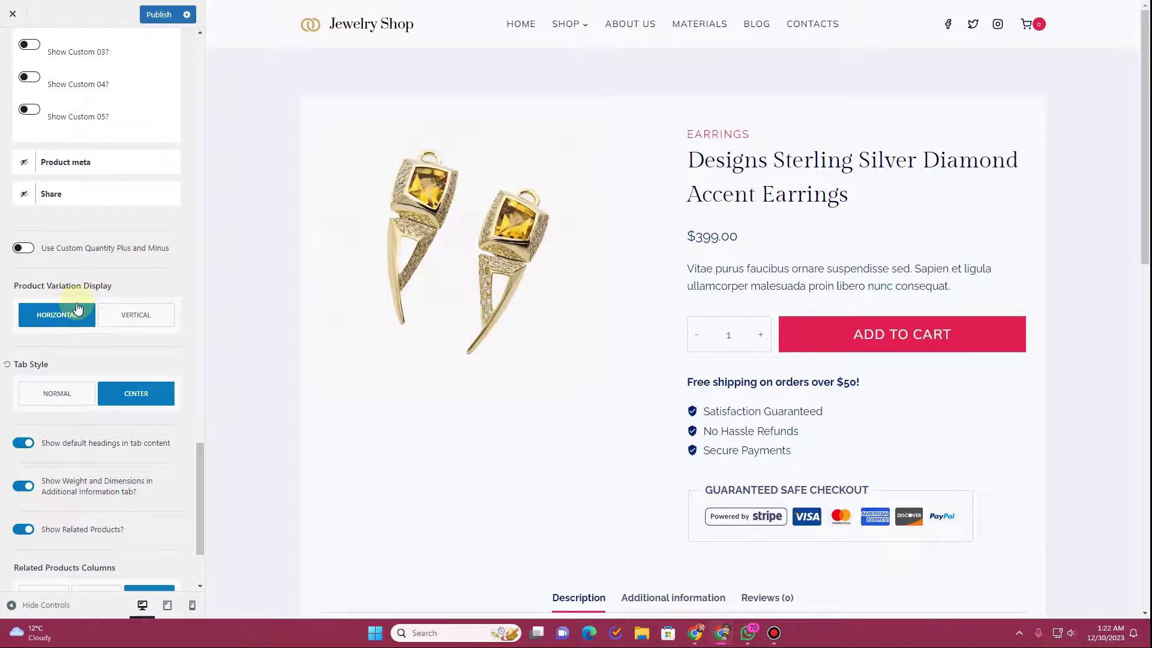
{"action": "scroll", "coordinate": [524, 423], "scroll_direction": "down", "scroll_amount": 5}
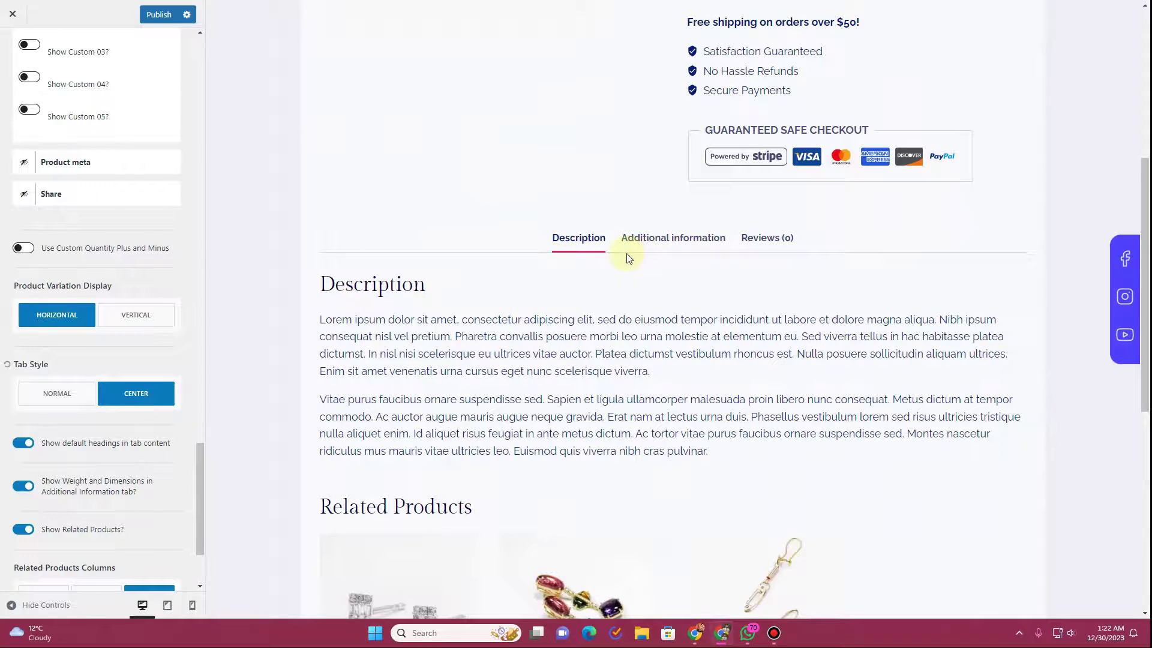
Try the NORMAL product tab style, then return it to CENTER.
{"action": "left_click", "coordinate": [78, 397]}
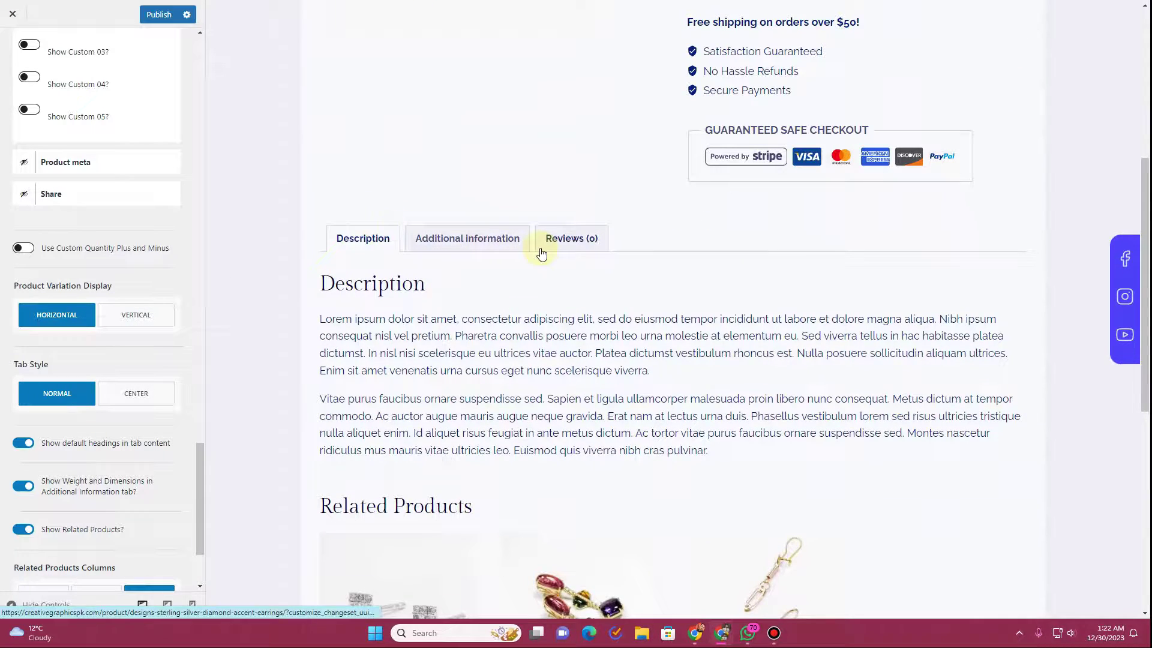
{"action": "left_click", "coordinate": [136, 398]}
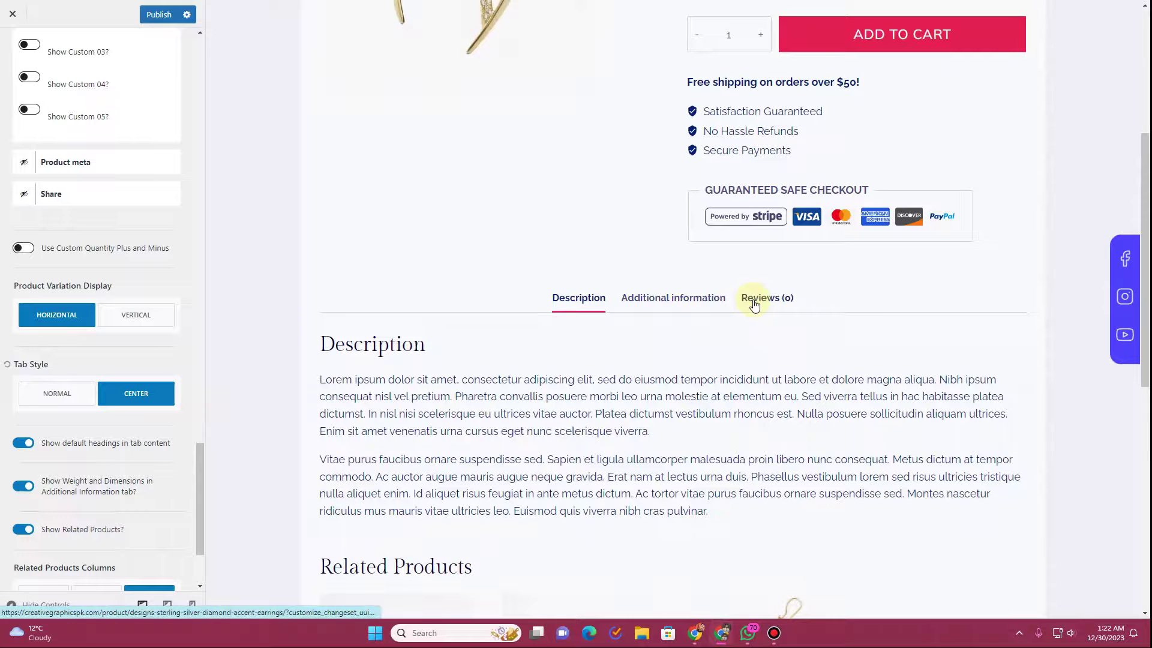
{"action": "scroll", "coordinate": [66, 471], "scroll_direction": "down", "scroll_amount": 2}
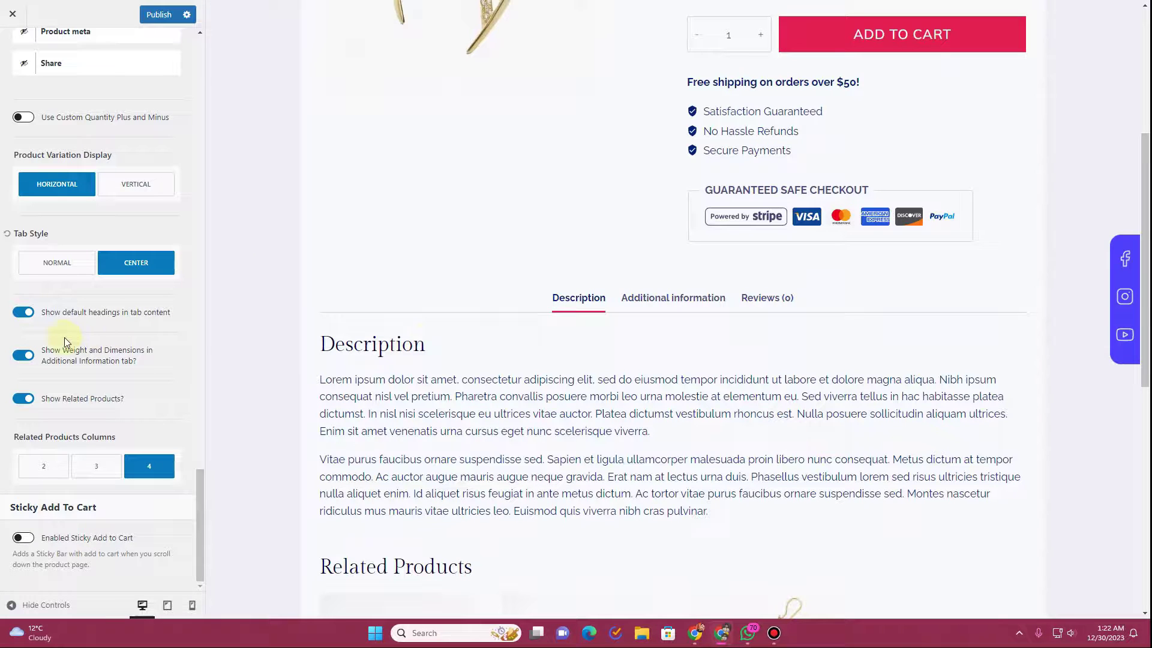
Toggle 'Show default headings in tab content' off and back on, and set Related Products Columns to 3.
{"action": "left_click_drag", "start_coordinate": [425, 343], "coordinate": [335, 345]}
{"action": "left_click", "coordinate": [24, 312]}
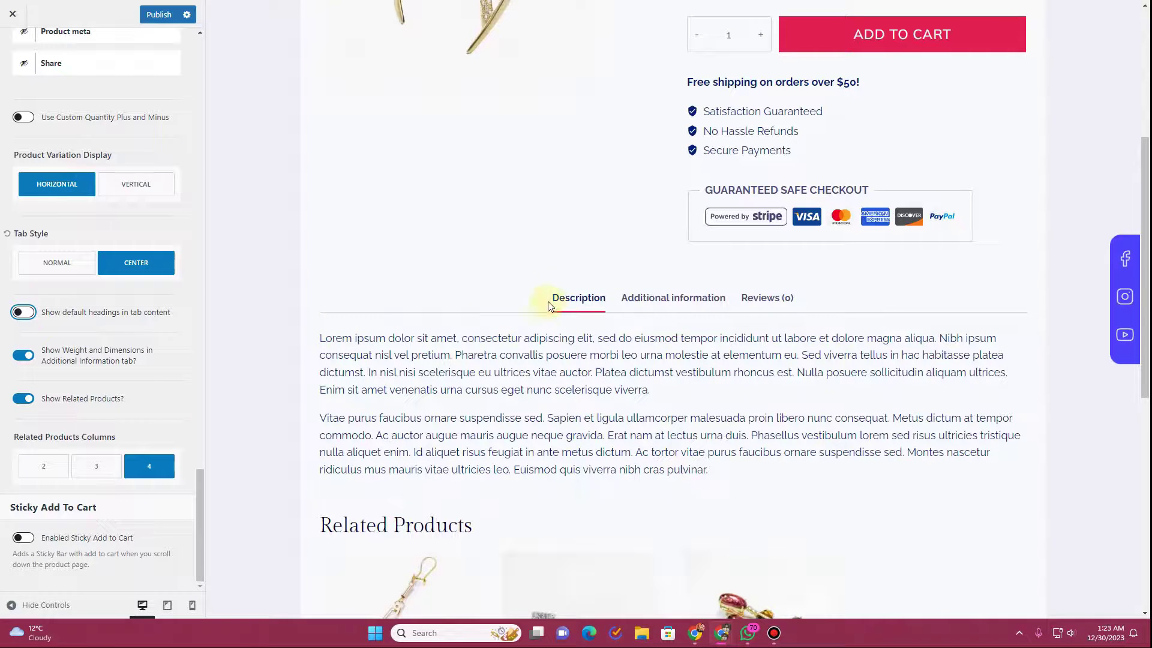
{"action": "left_click", "coordinate": [641, 297]}
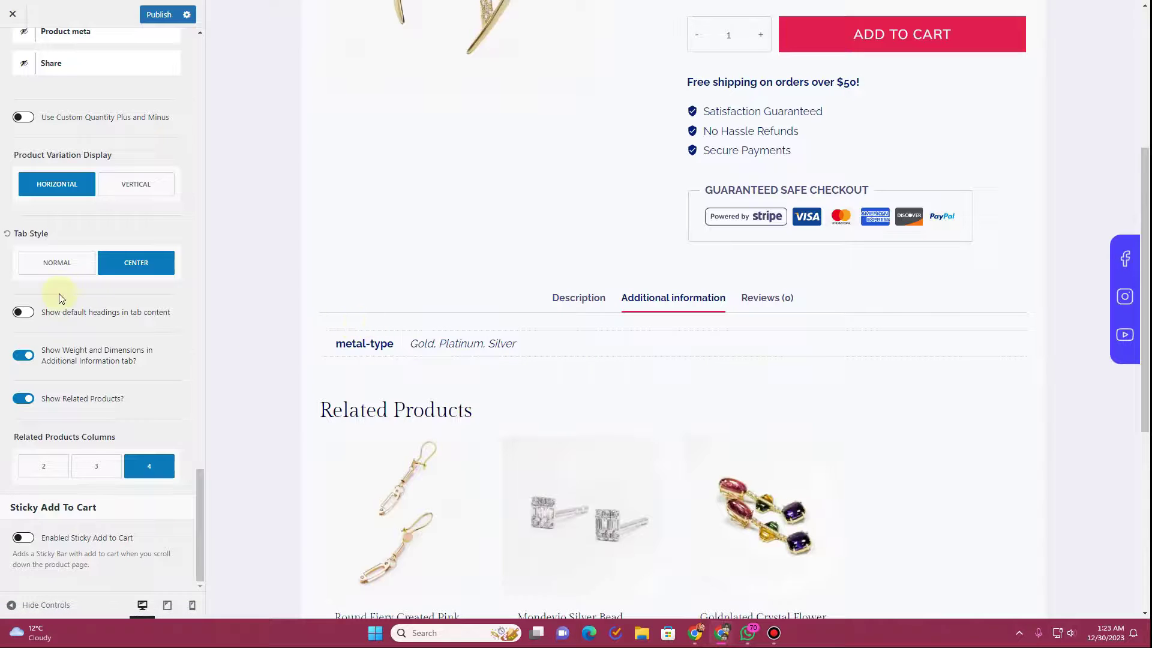
{"action": "left_click", "coordinate": [24, 312]}
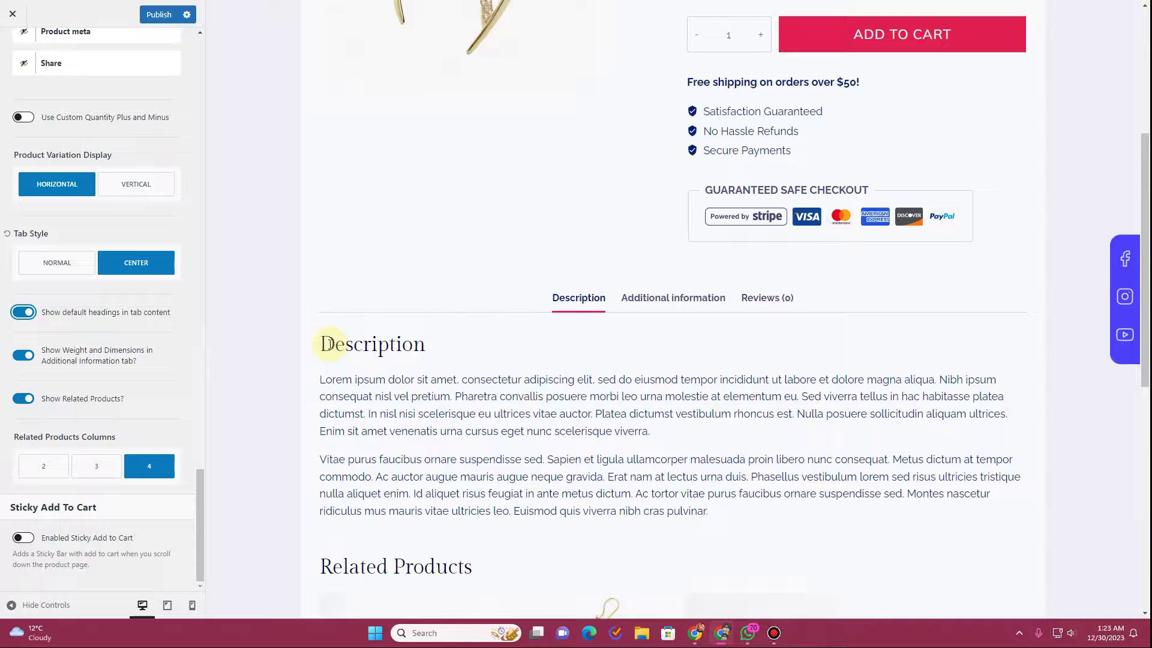
{"action": "left_click_drag", "start_coordinate": [327, 343], "coordinate": [450, 335]}
{"action": "left_click", "coordinate": [640, 297]}
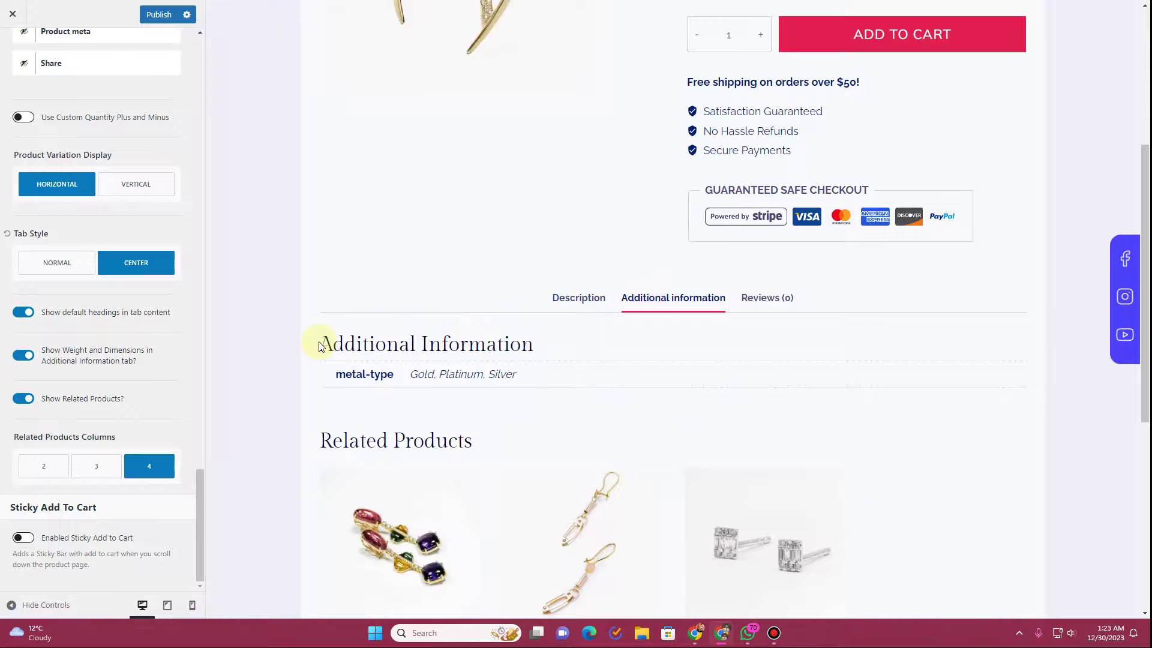
{"action": "left_click_drag", "start_coordinate": [319, 337], "coordinate": [560, 340]}
{"action": "left_click", "coordinate": [561, 296]}
{"action": "scroll", "coordinate": [369, 390], "scroll_direction": "down", "scroll_amount": 5}
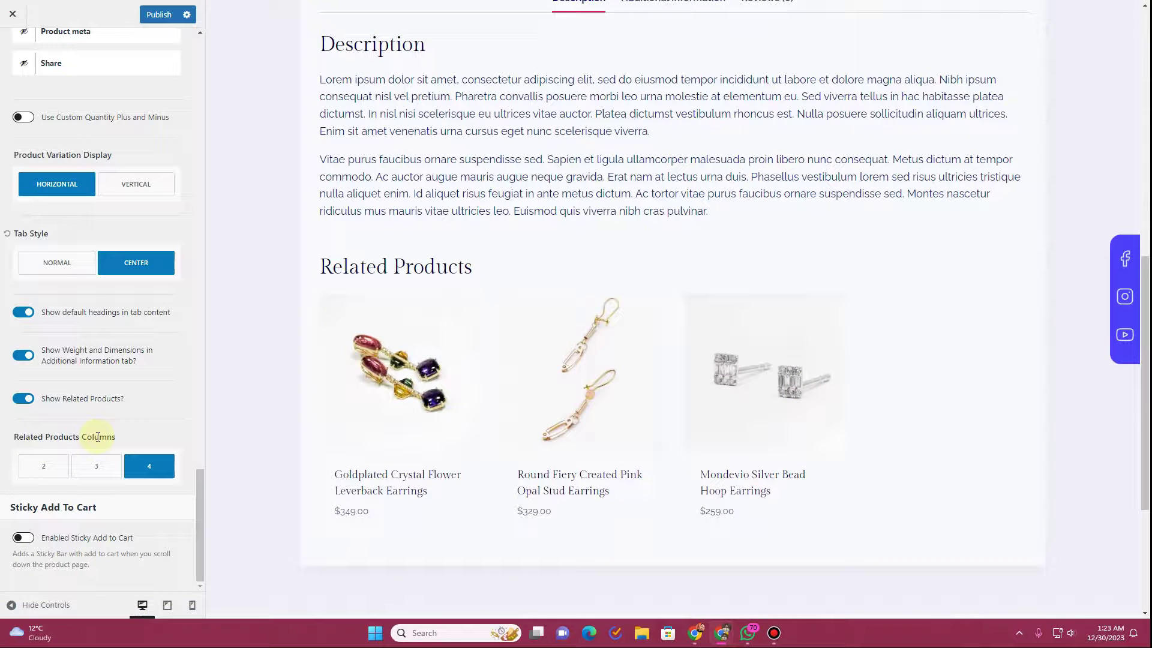
{"action": "left_click", "coordinate": [95, 466]}
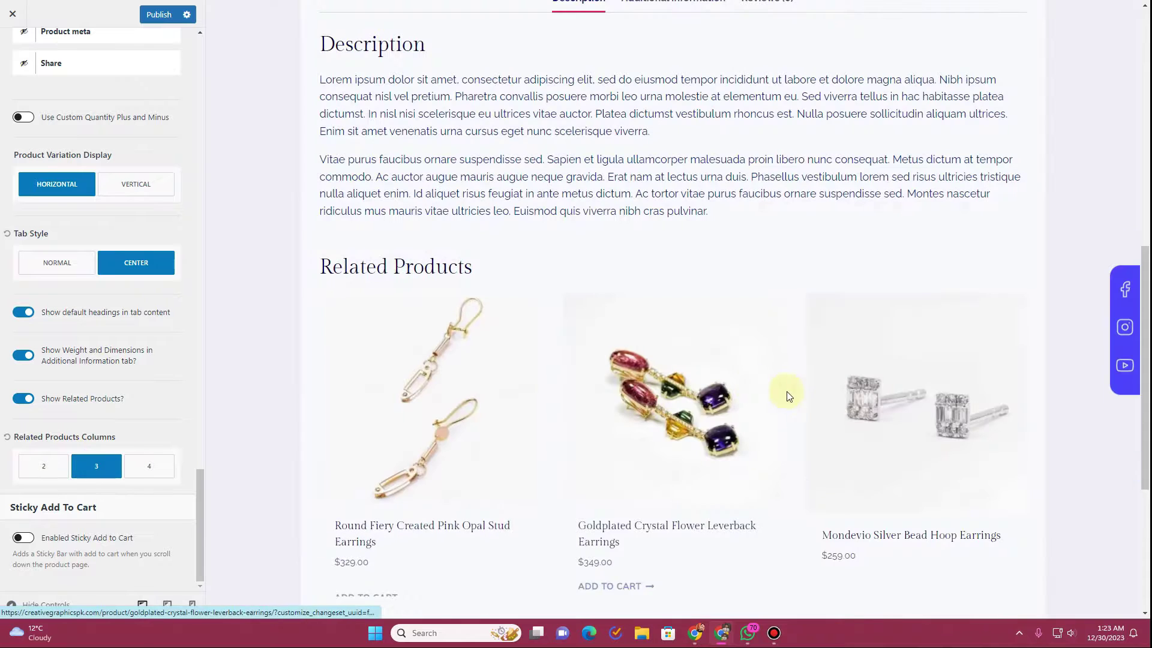
{"action": "scroll", "coordinate": [600, 477], "scroll_direction": "up", "scroll_amount": 8}
{"action": "scroll", "coordinate": [539, 473], "scroll_direction": "up", "scroll_amount": 2}
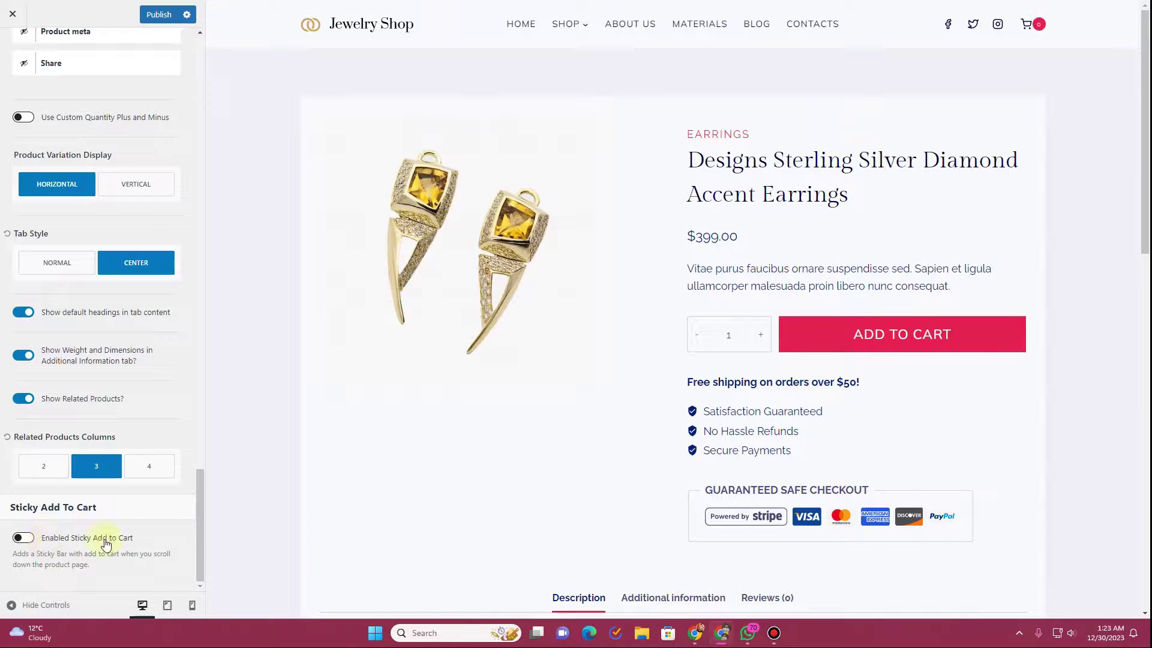
{"action": "left_click", "coordinate": [22, 537]}
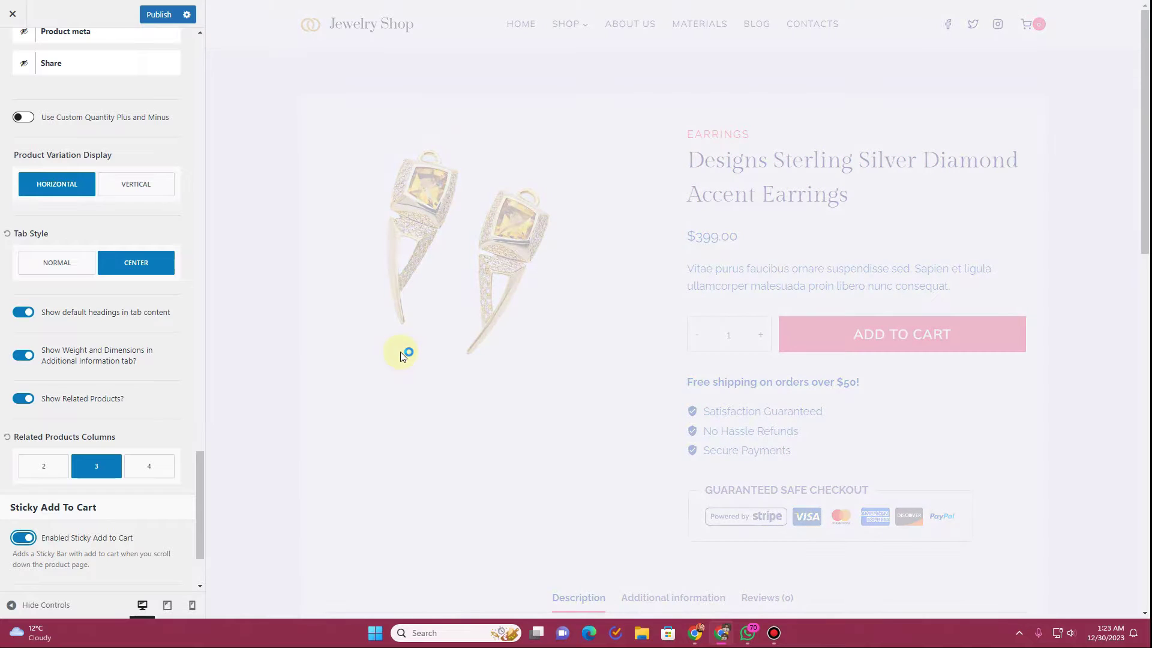
{"action": "scroll", "coordinate": [460, 236], "scroll_direction": "down", "scroll_amount": 6}
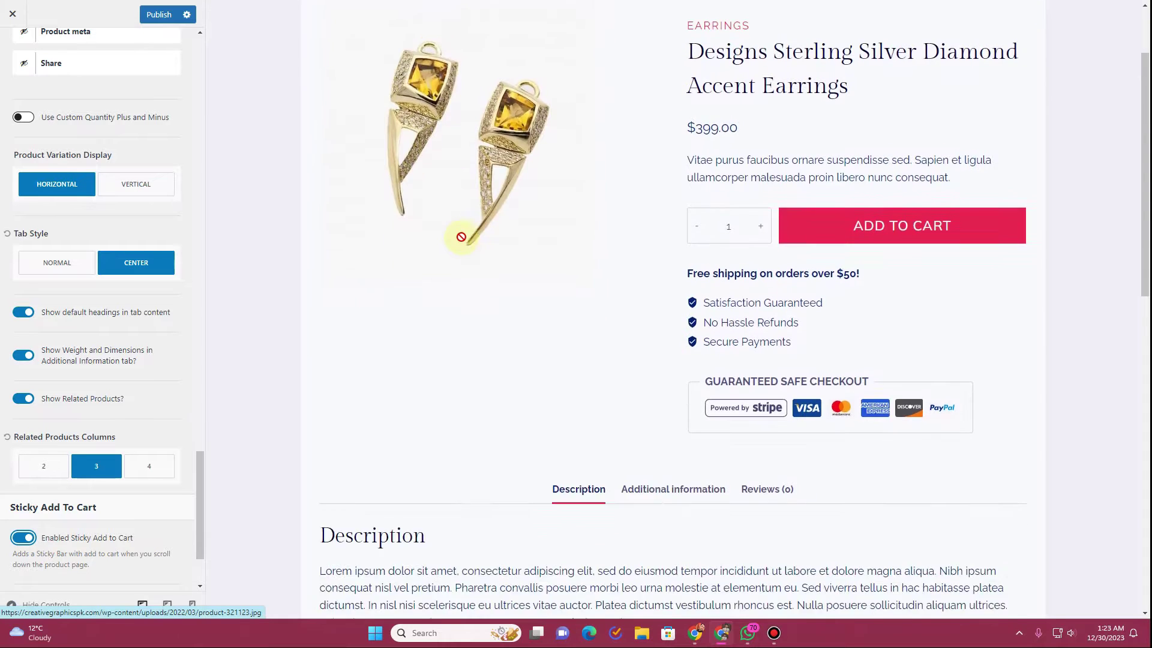
{"action": "scroll", "coordinate": [460, 236], "scroll_direction": "down", "scroll_amount": 1}
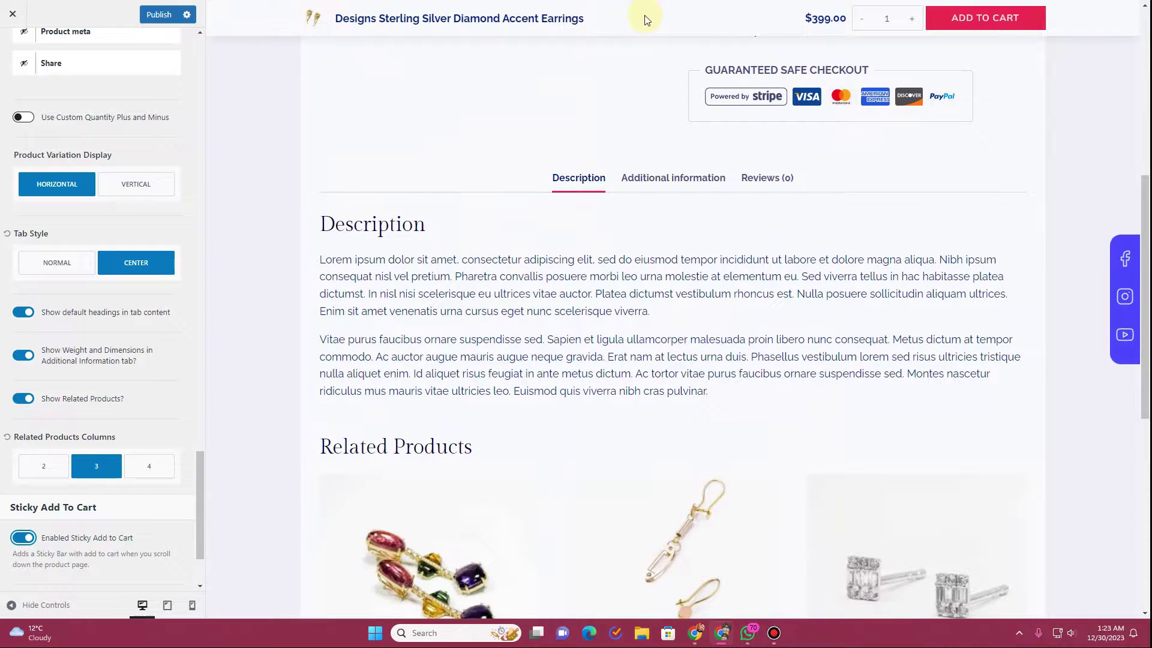
{"action": "scroll", "coordinate": [21, 498], "scroll_direction": "down", "scroll_amount": 2}
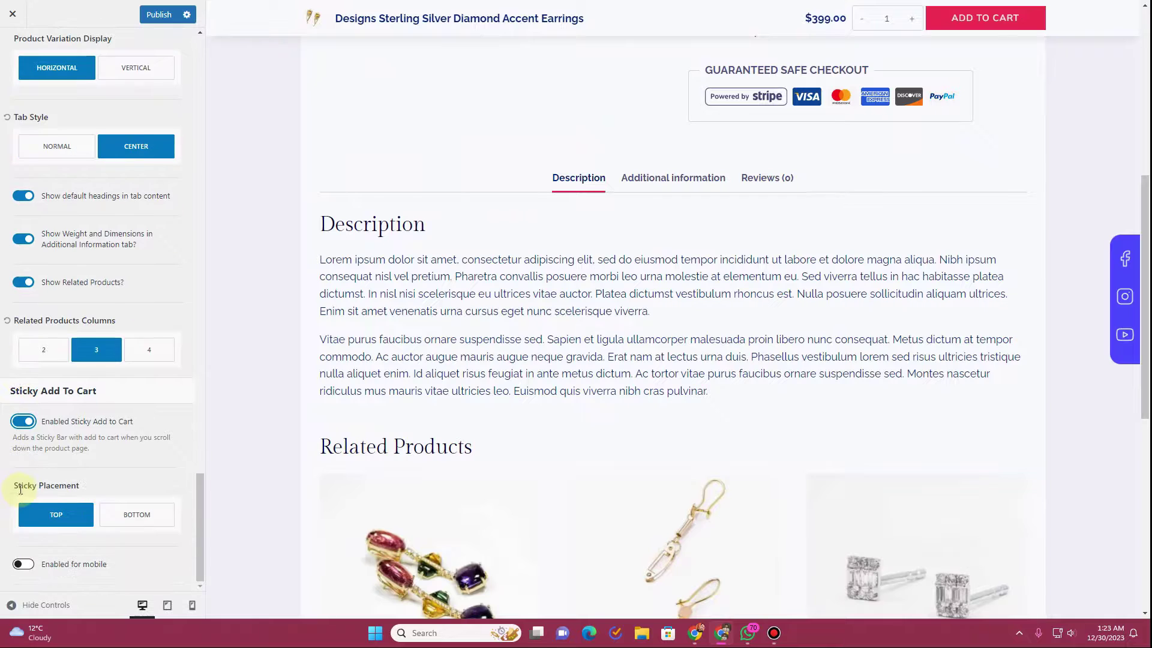
{"action": "left_click", "coordinate": [136, 522]}
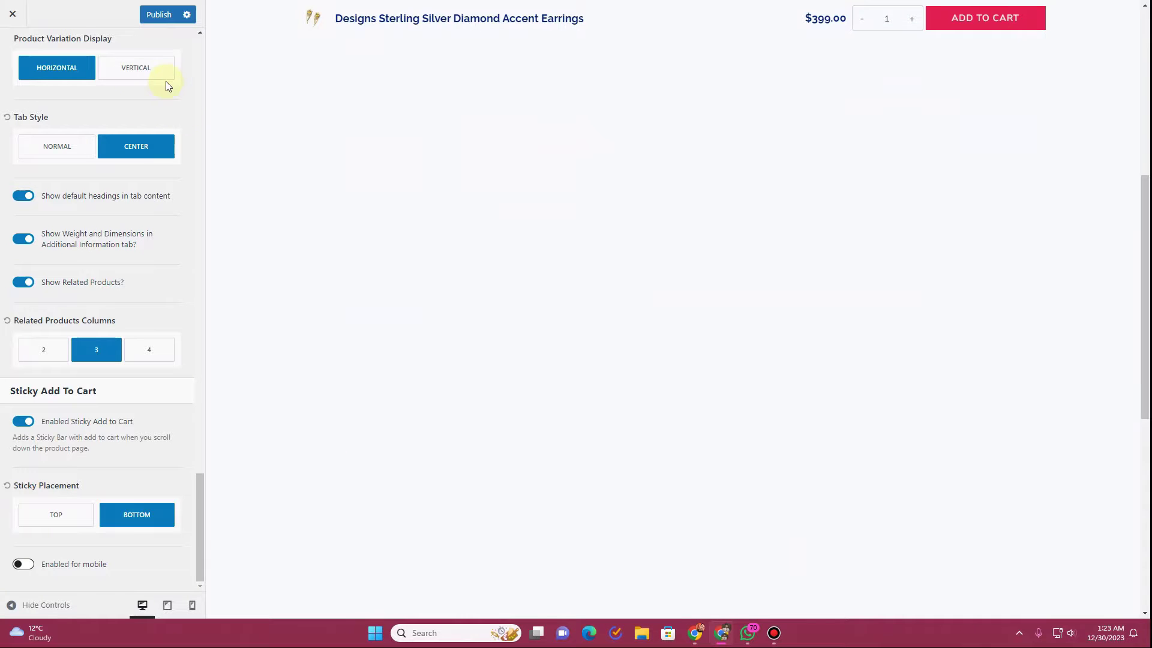
{"action": "left_click", "coordinate": [67, 506]}
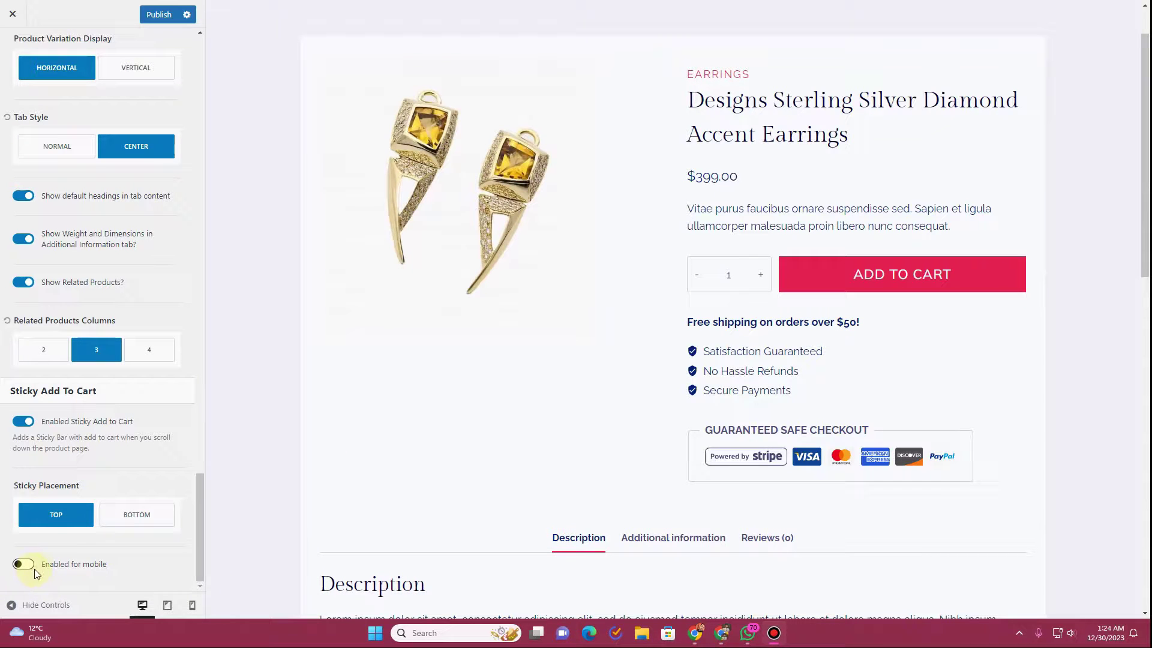
{"action": "left_click", "coordinate": [24, 421]}
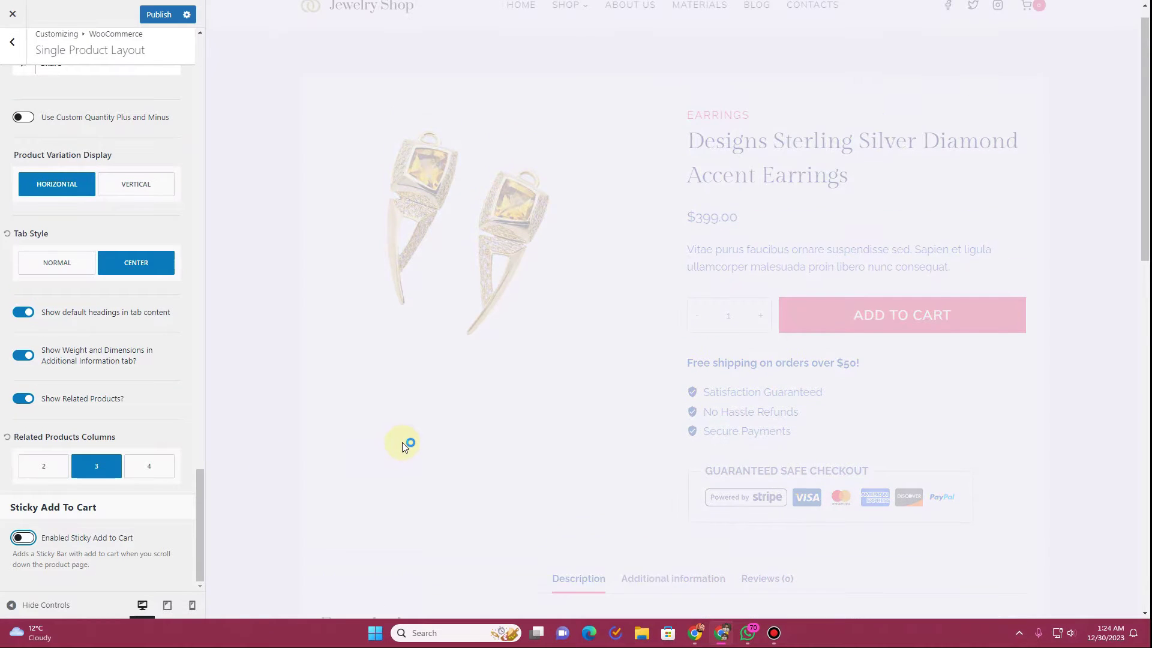
View the product layout's Design settings, then go back to the main Customizer menu.
{"action": "scroll", "coordinate": [78, 212], "scroll_direction": "up", "scroll_amount": 15}
{"action": "scroll", "coordinate": [82, 215], "scroll_direction": "up", "scroll_amount": 10}
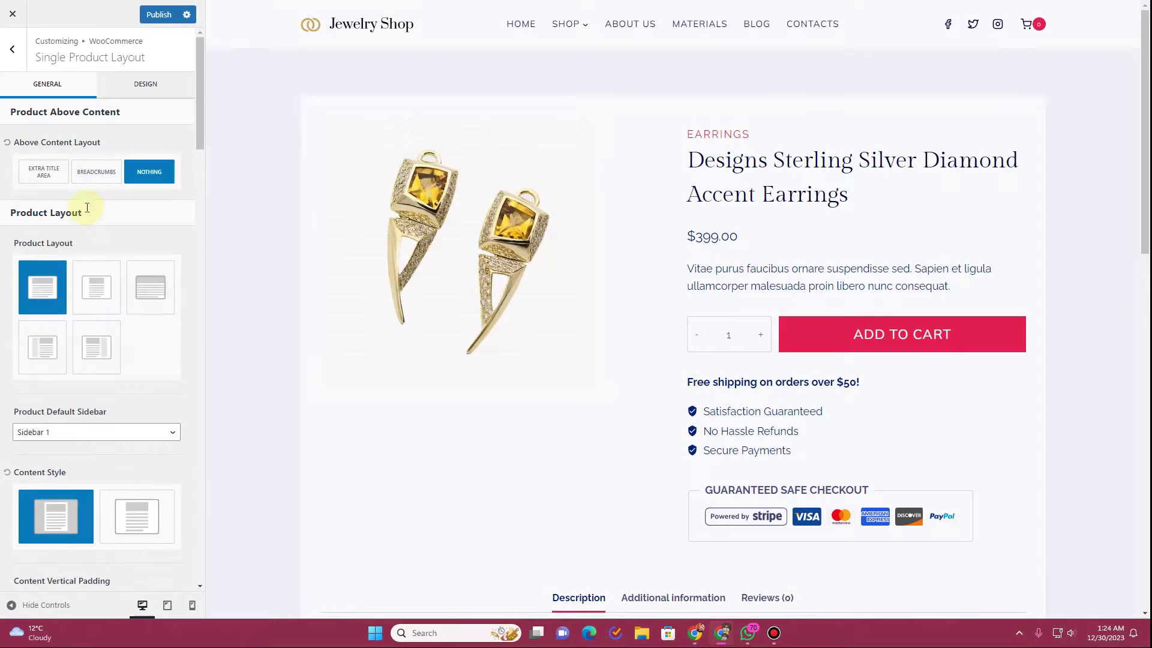
{"action": "left_click", "coordinate": [143, 84]}
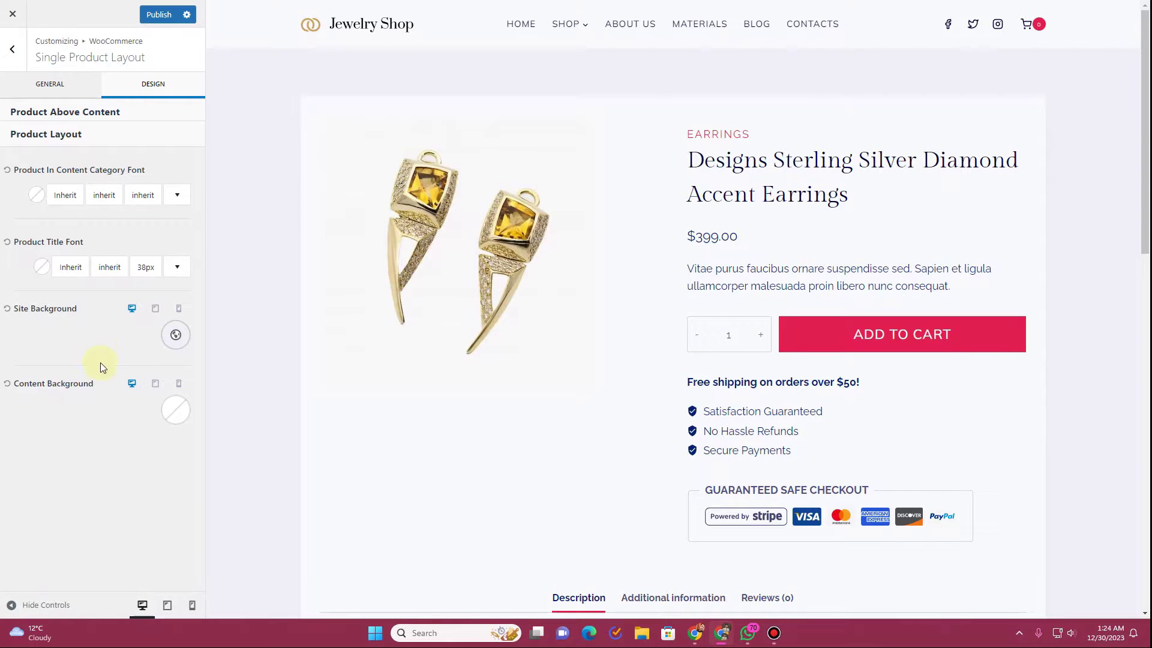
{"action": "scroll", "coordinate": [442, 365], "scroll_direction": "down", "scroll_amount": 7}
{"action": "scroll", "coordinate": [431, 358], "scroll_direction": "up", "scroll_amount": 7}
{"action": "left_click", "coordinate": [23, 53]}
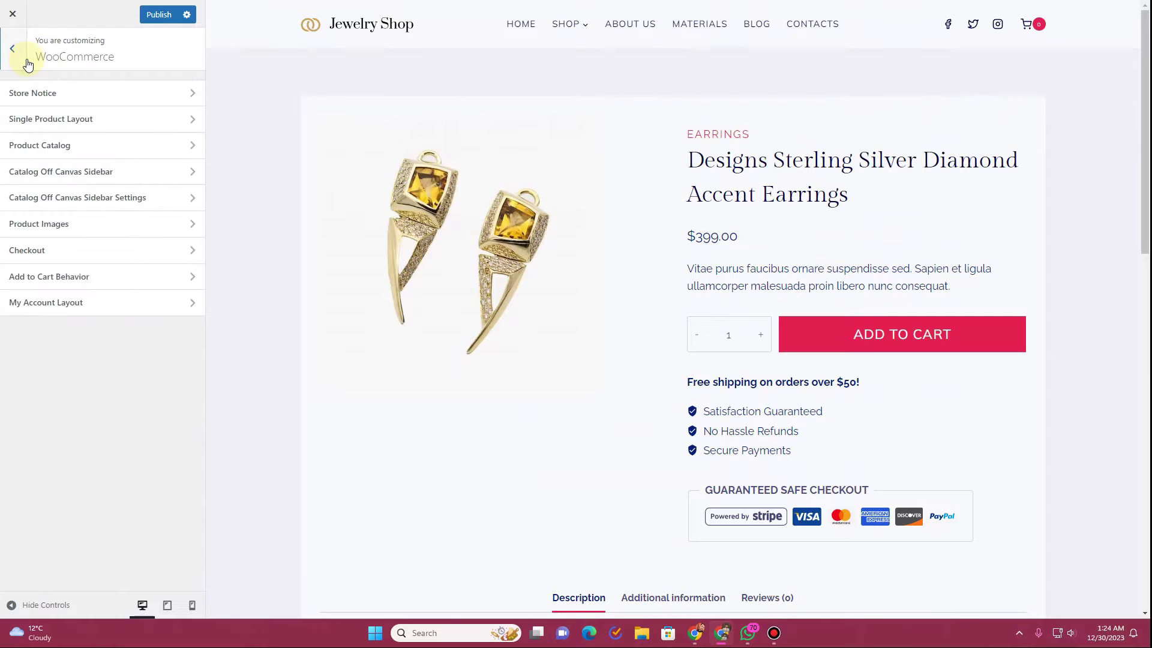
{"action": "left_click", "coordinate": [23, 53]}
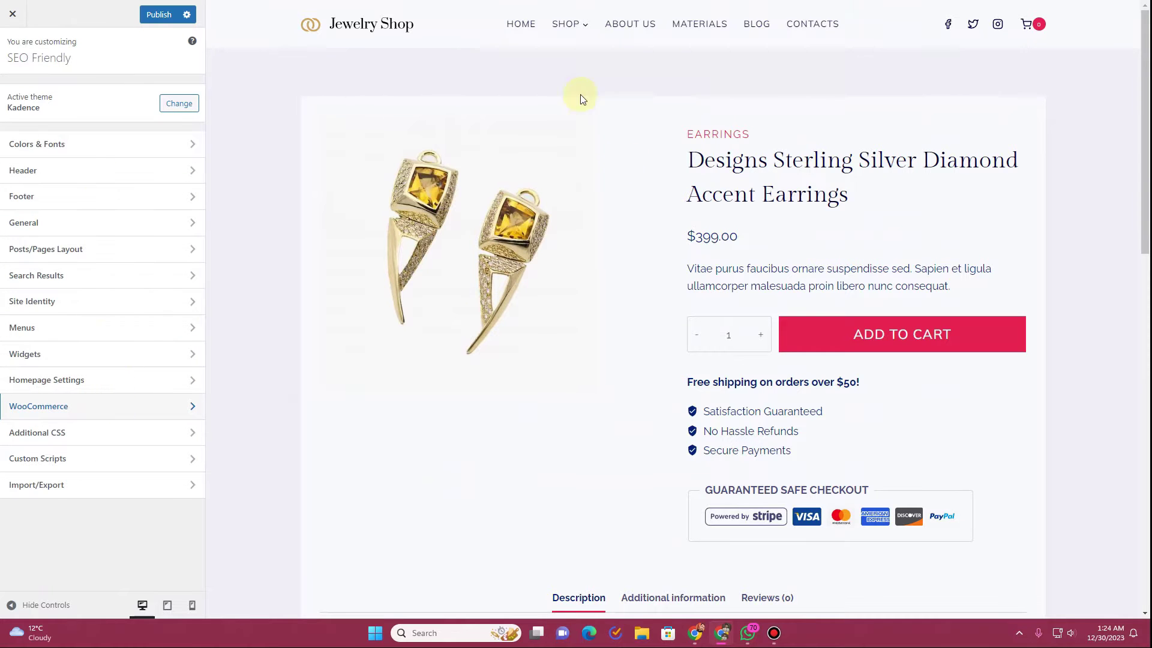
Preview the Earrings category page through SHOP > Earrings and reopen the WooCommerce sections.
{"action": "mouse_move", "coordinate": [570, 24]}
{"action": "left_click", "coordinate": [585, 60]}
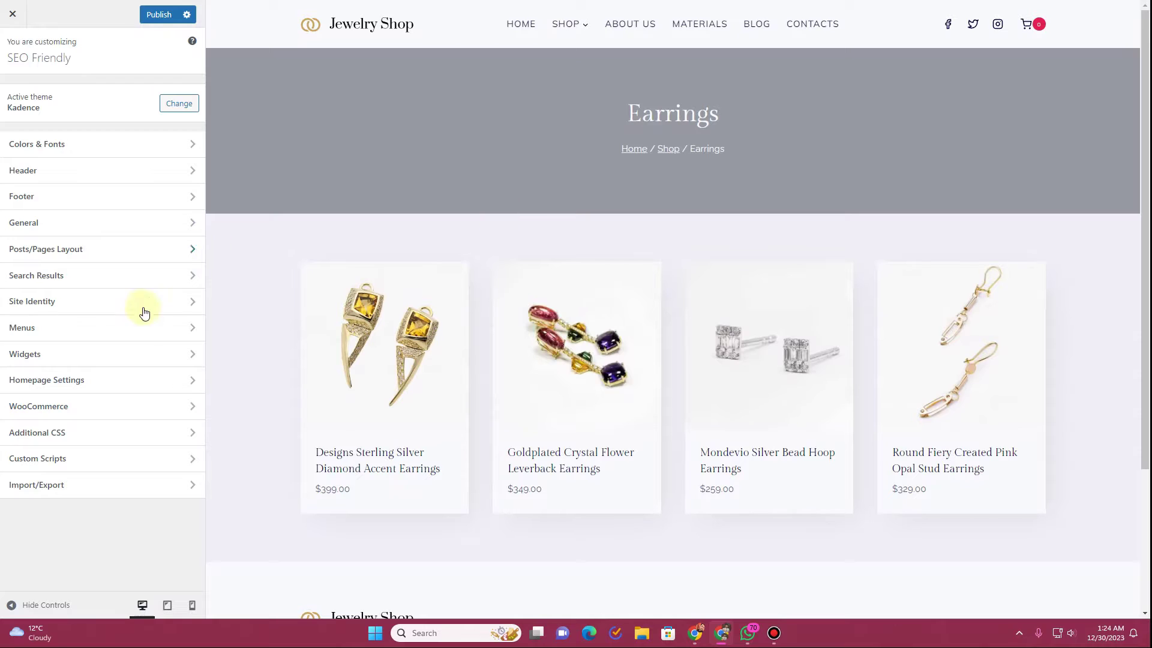
{"action": "left_click", "coordinate": [85, 414]}
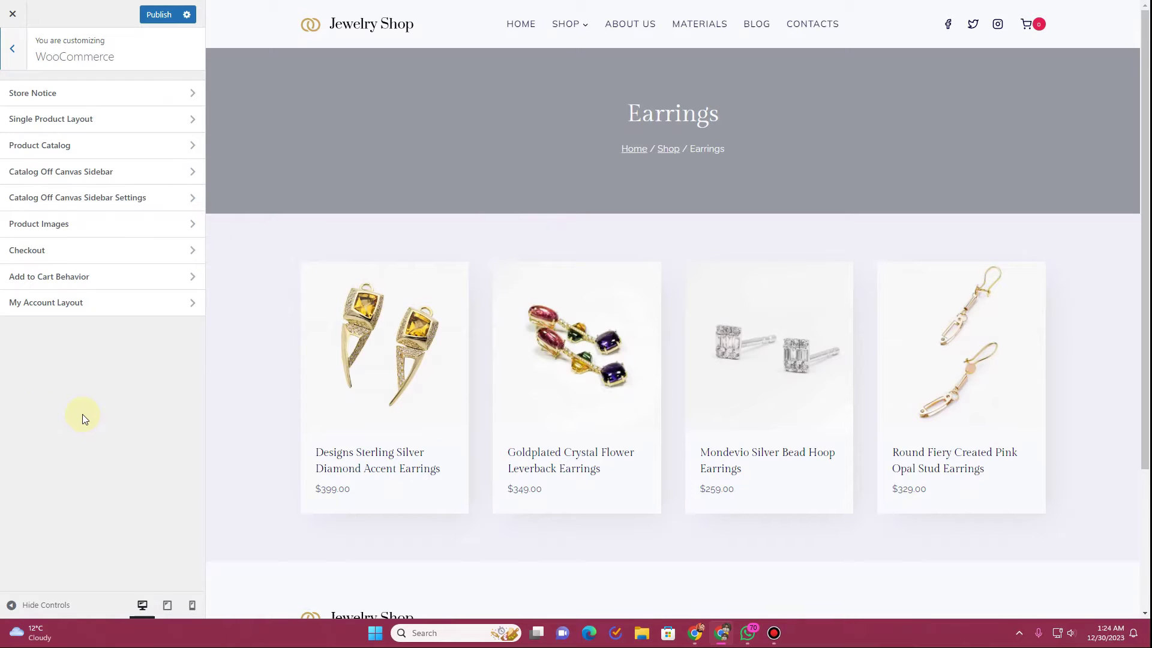